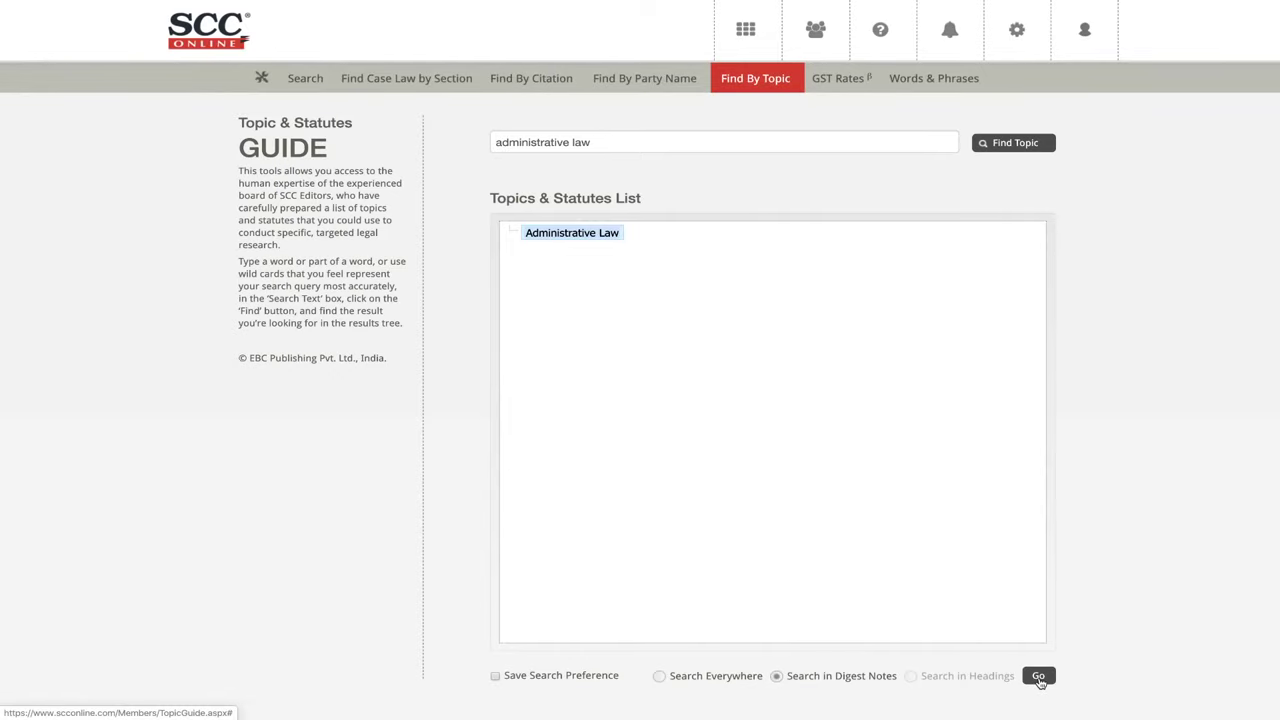
Run the Administrative Law topic search in digest notes and open the third result, on Exercise of Power/Discretionary Power.
left_click(1039, 677)
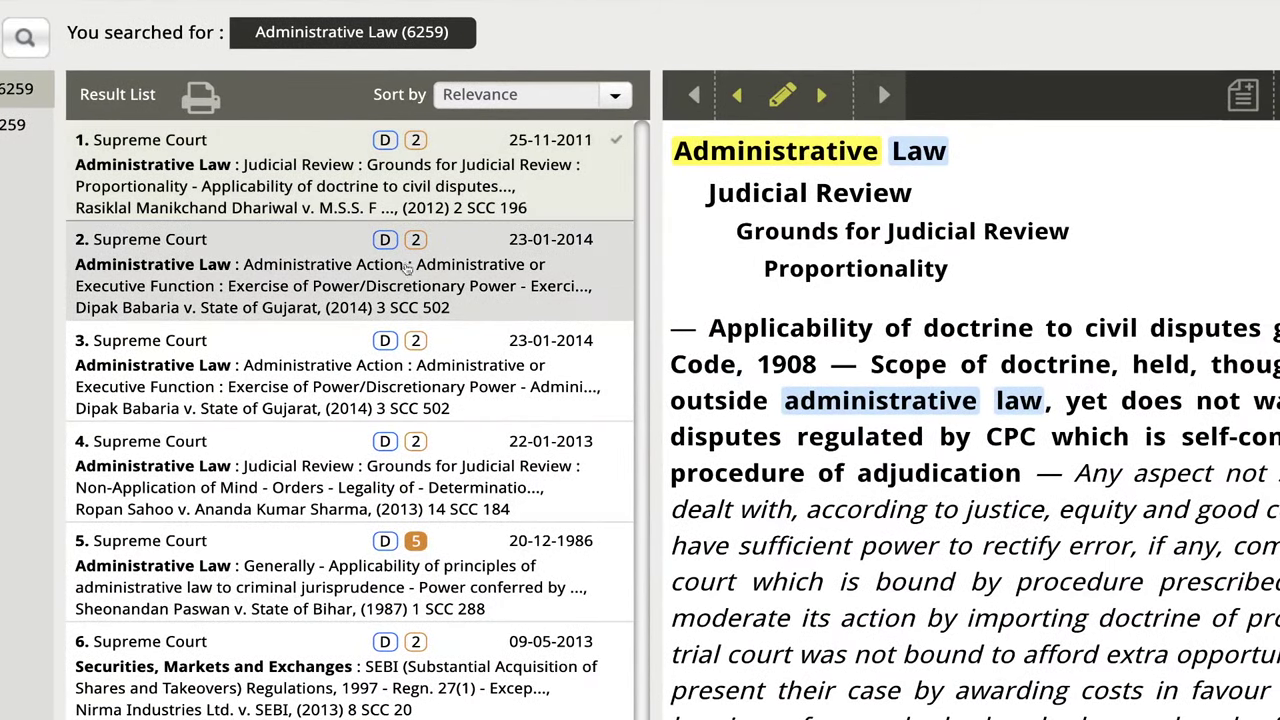
scroll(410, 246, "down", 2)
scroll(410, 246, "down", 5)
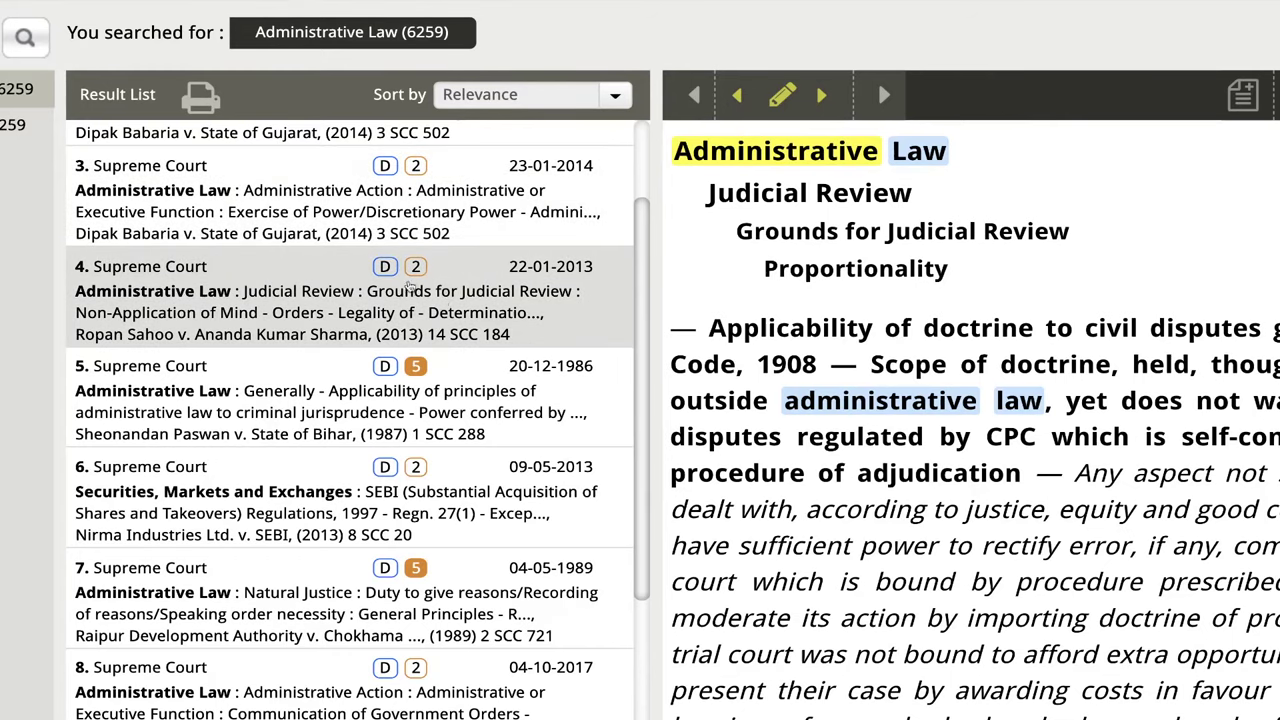
left_click(453, 226)
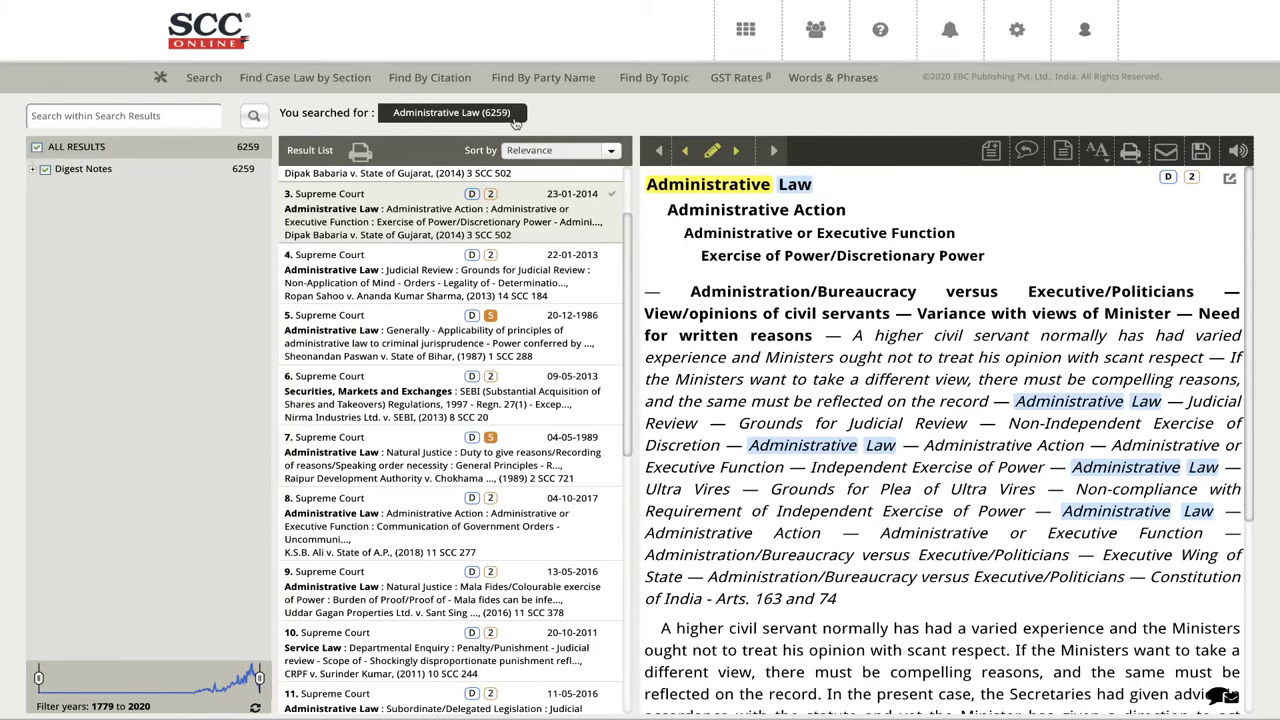
Return to Find by Topic, select Administrative Law from the topics list, and run the search with Search Everywhere.
left_click(745, 32)
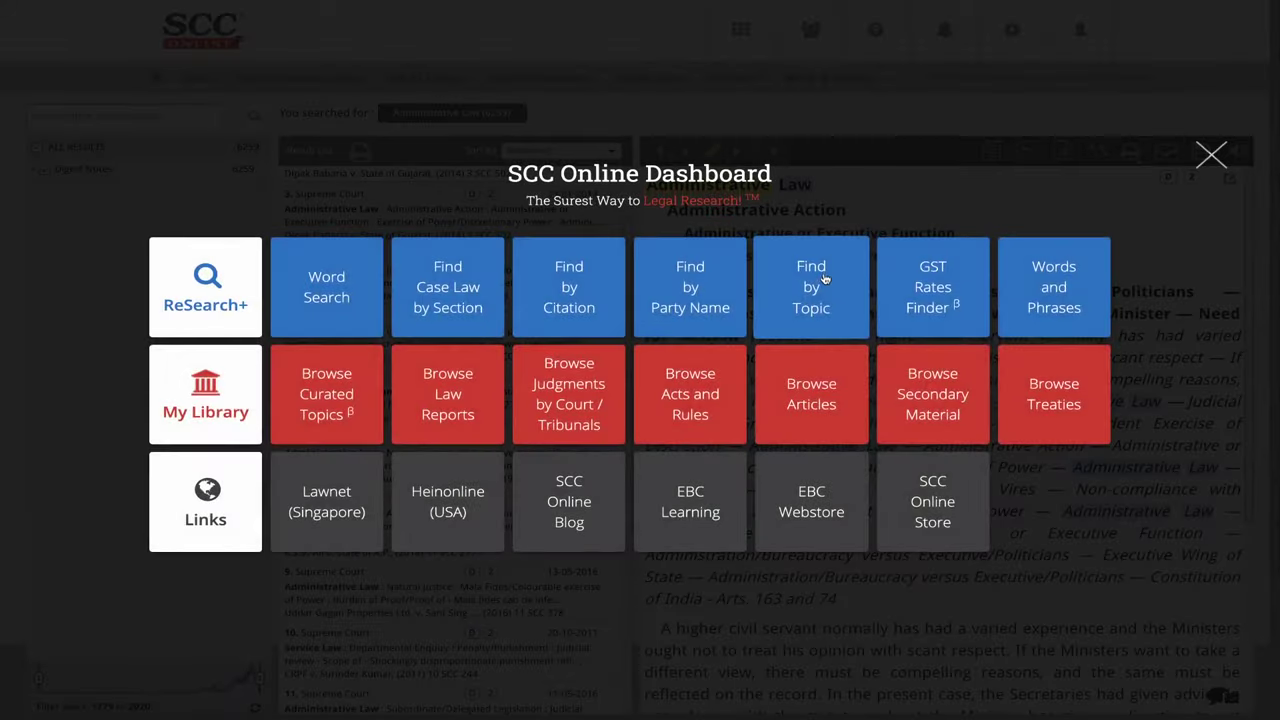
left_click(825, 285)
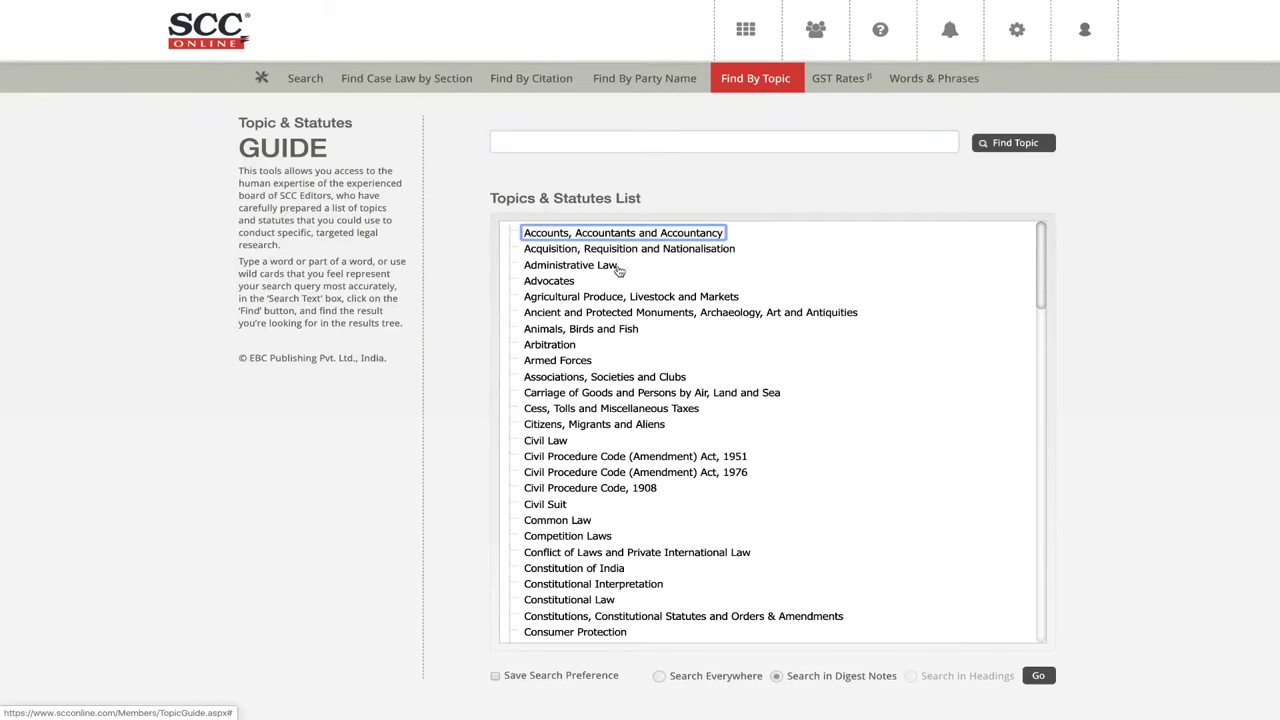
left_click(579, 267)
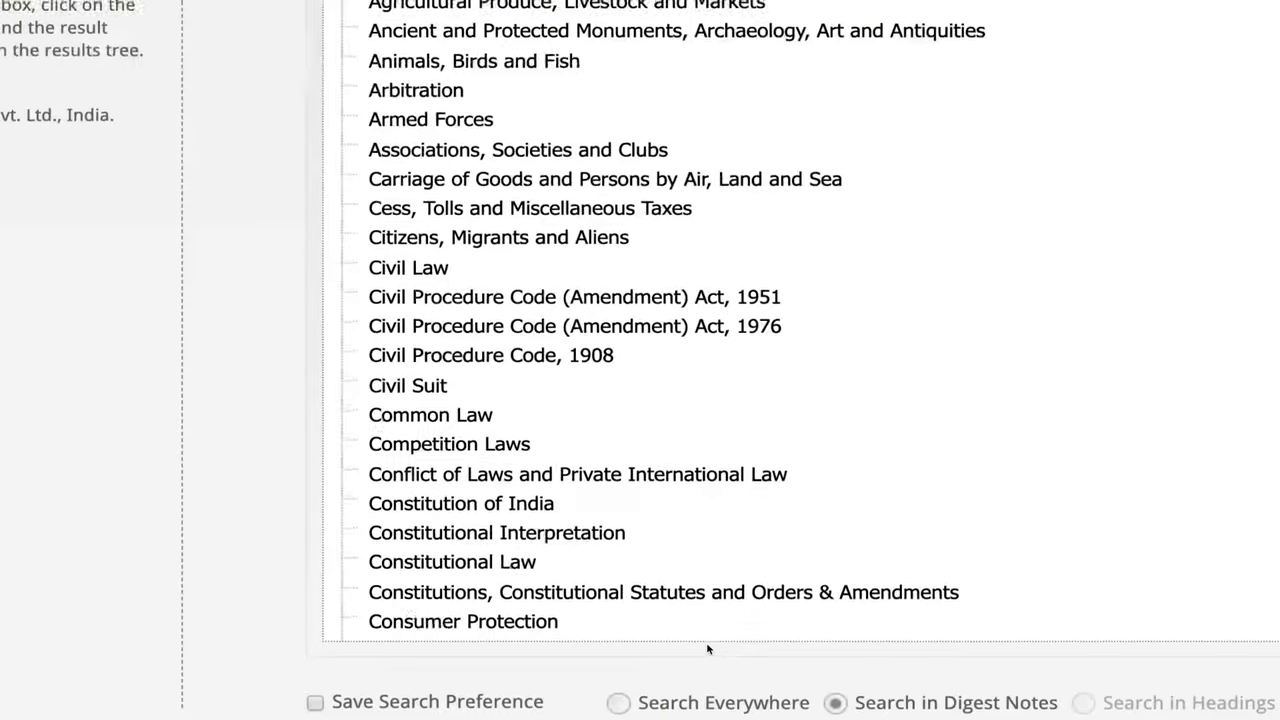
scroll(707, 649, "down", 1)
scroll(620, 645, "up", 5)
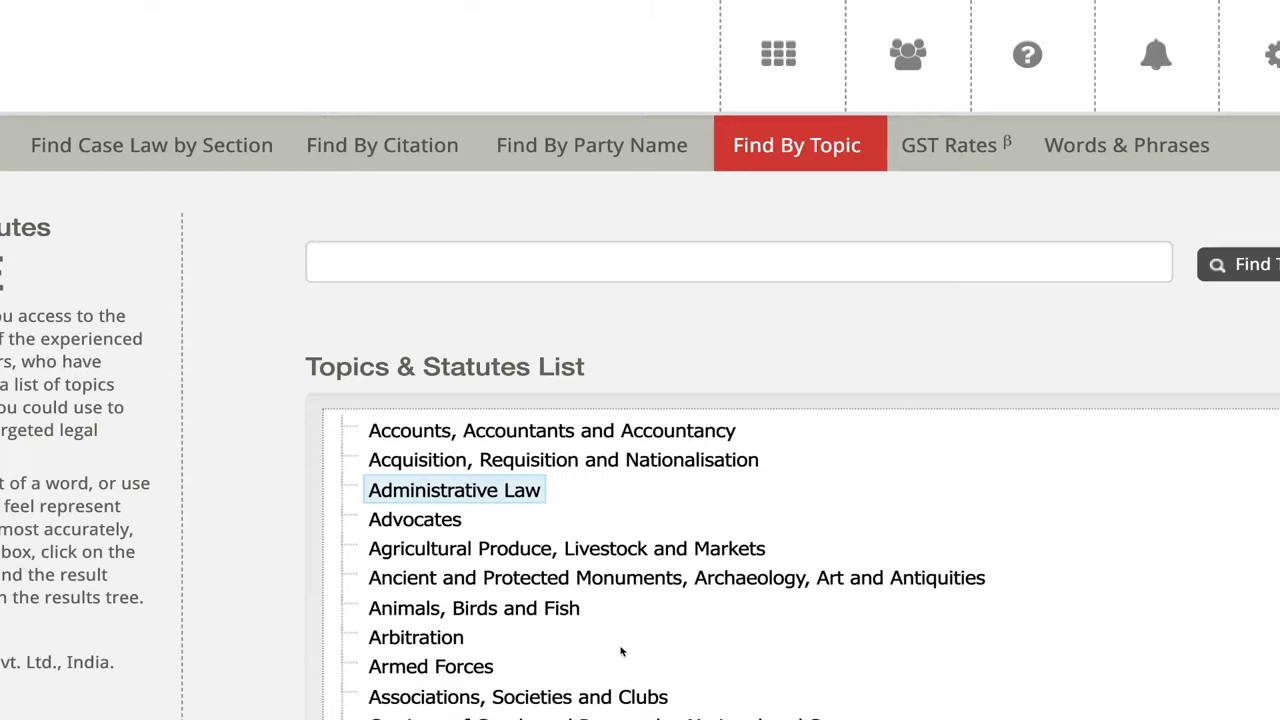
scroll(791, 434, "down", 10)
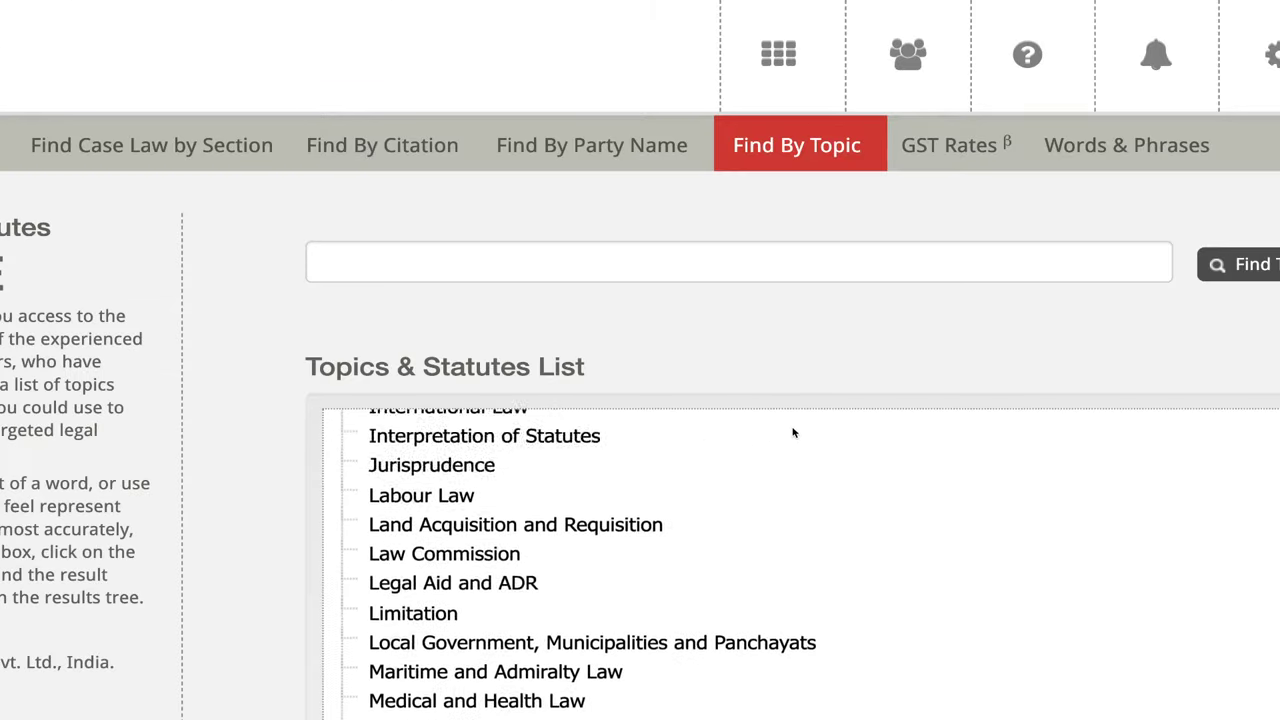
scroll(793, 432, "down", 2)
scroll(791, 380, "down", 5)
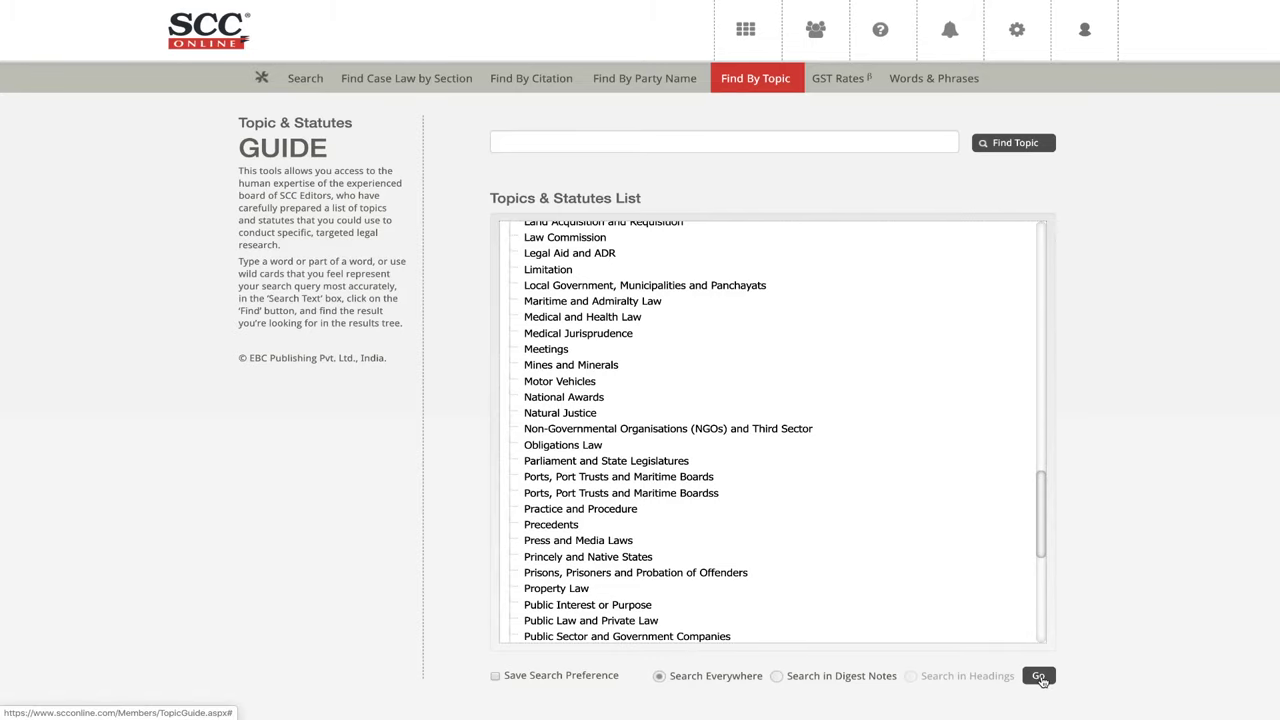
left_click(1038, 677)
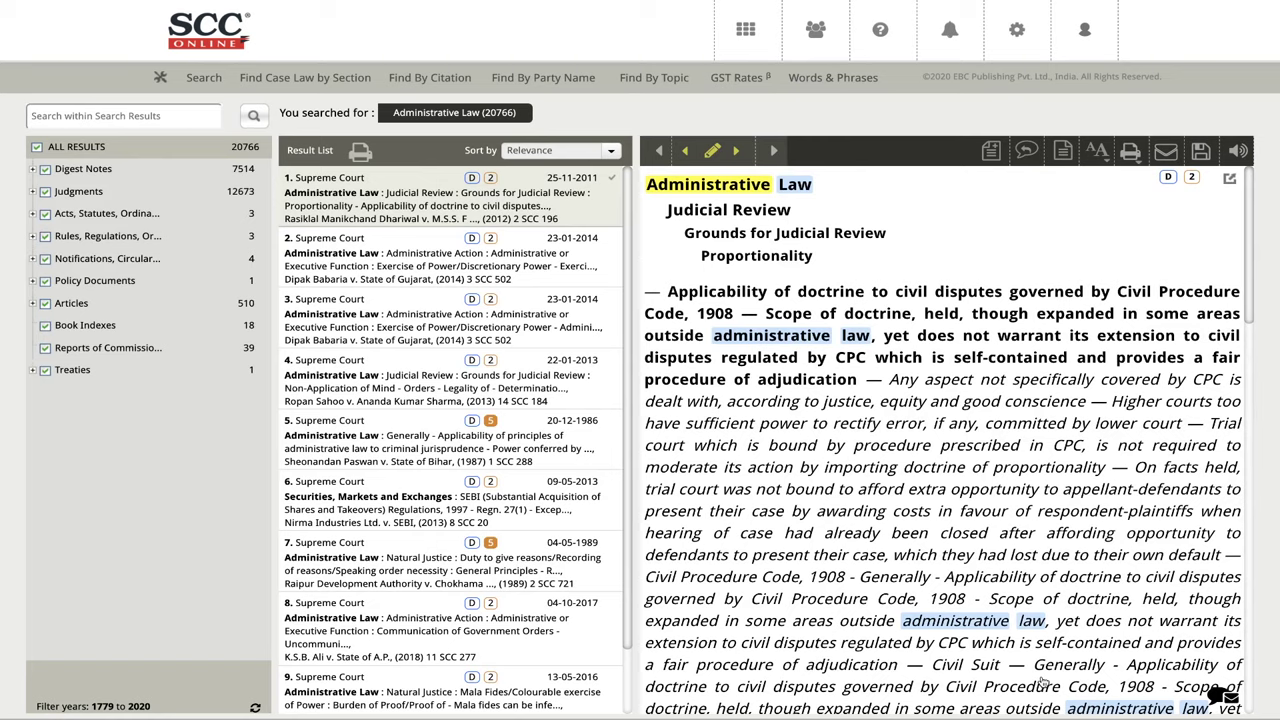
Examine the Judgments breakdown in the result filters, including the subcategories under International Cases and Foreign Cases.
left_click(33, 191)
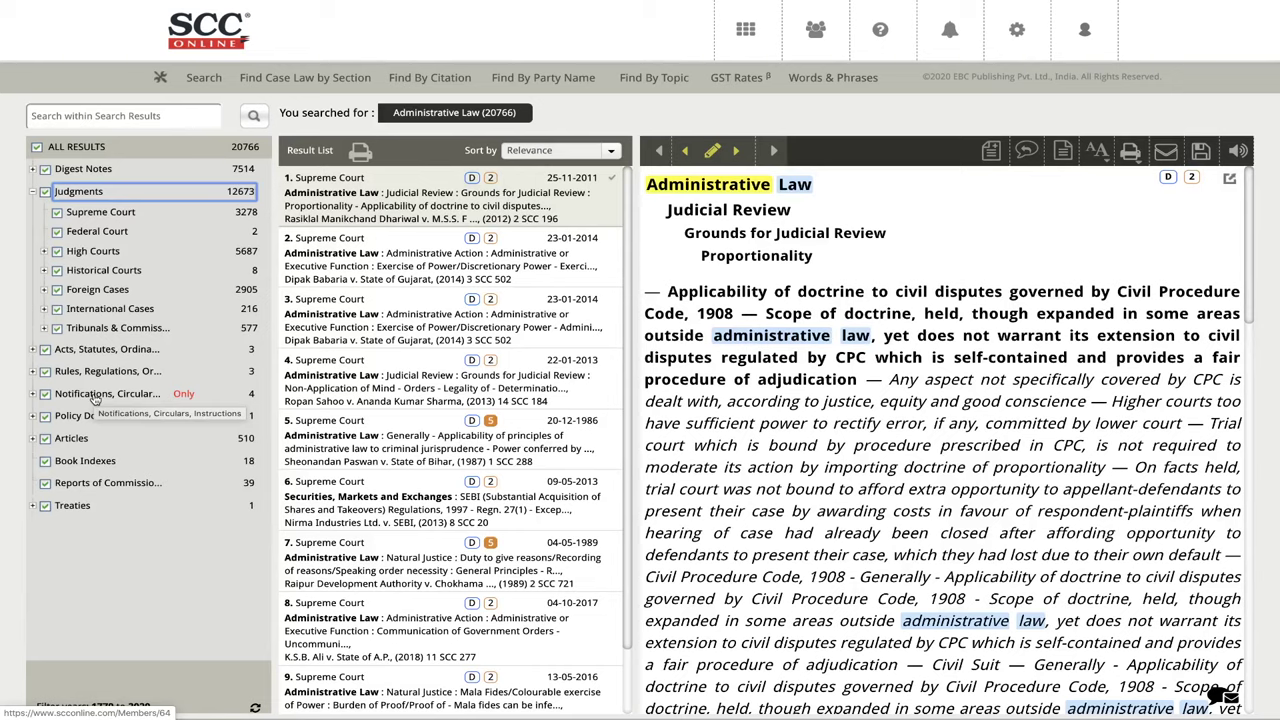
left_click(33, 194)
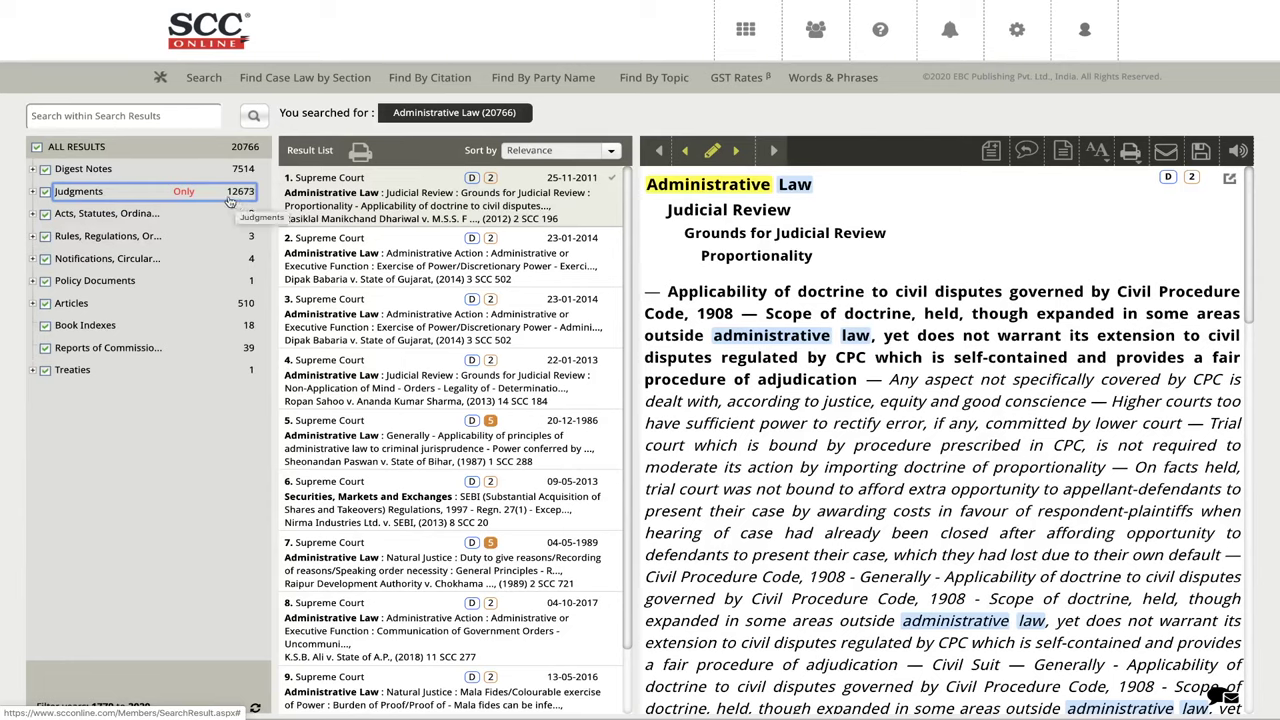
left_click(32, 192)
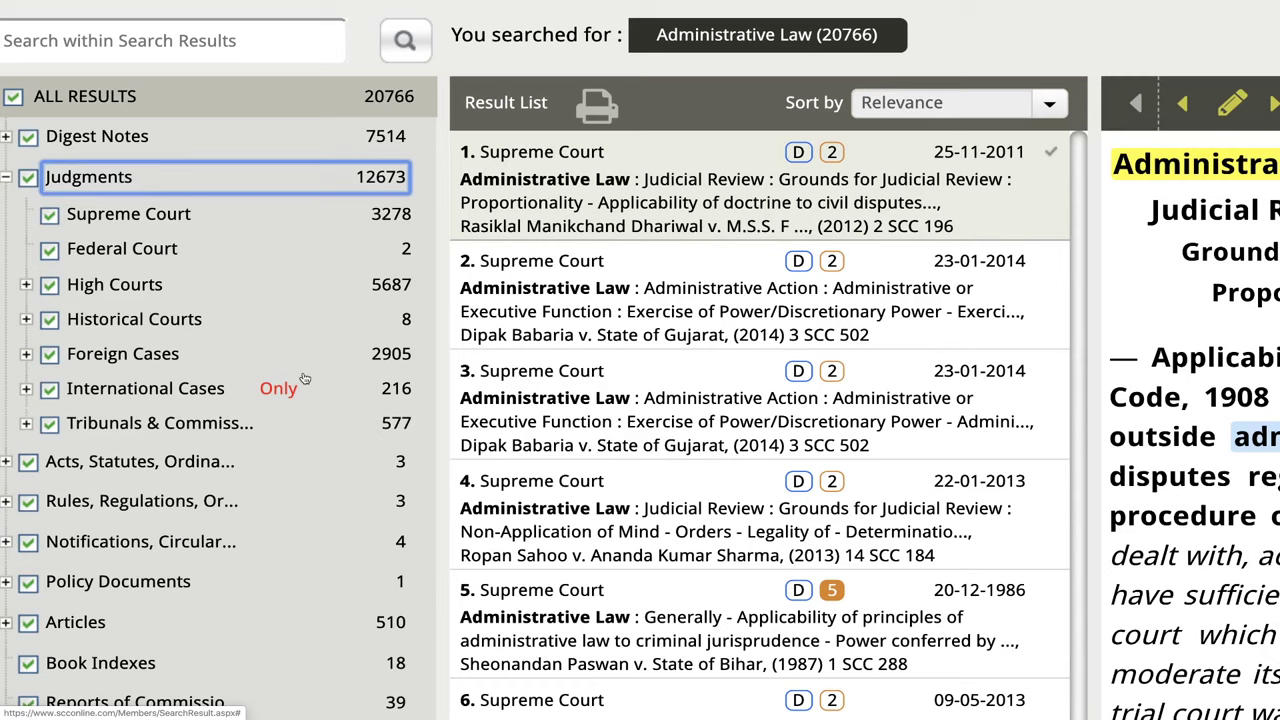
left_click(26, 389)
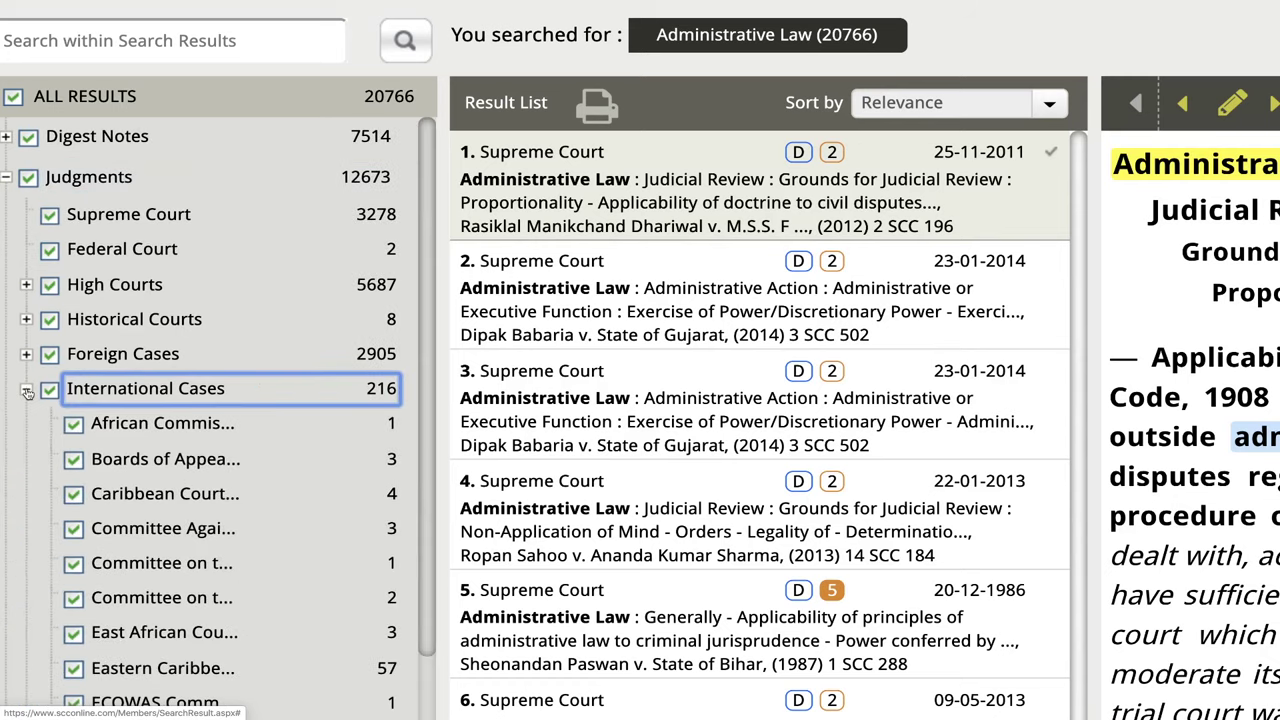
mouse_move(186, 433)
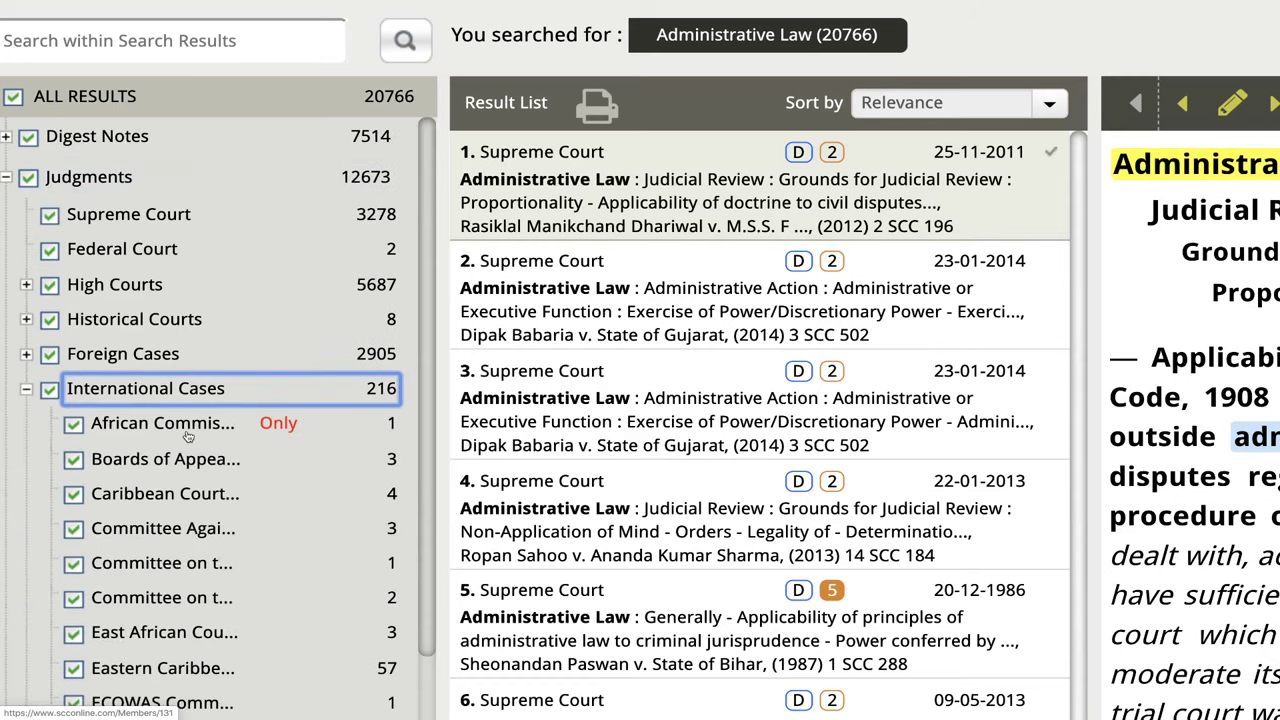
left_click(26, 354)
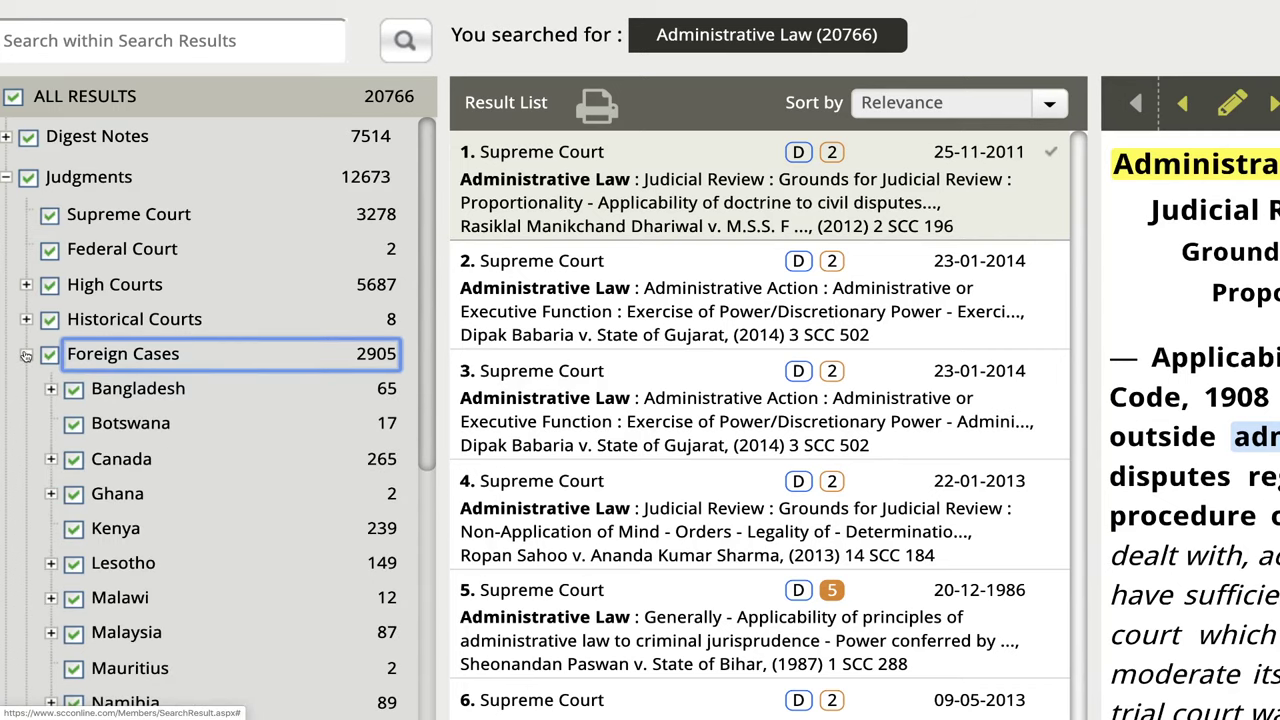
left_click(26, 354)
left_click(26, 389)
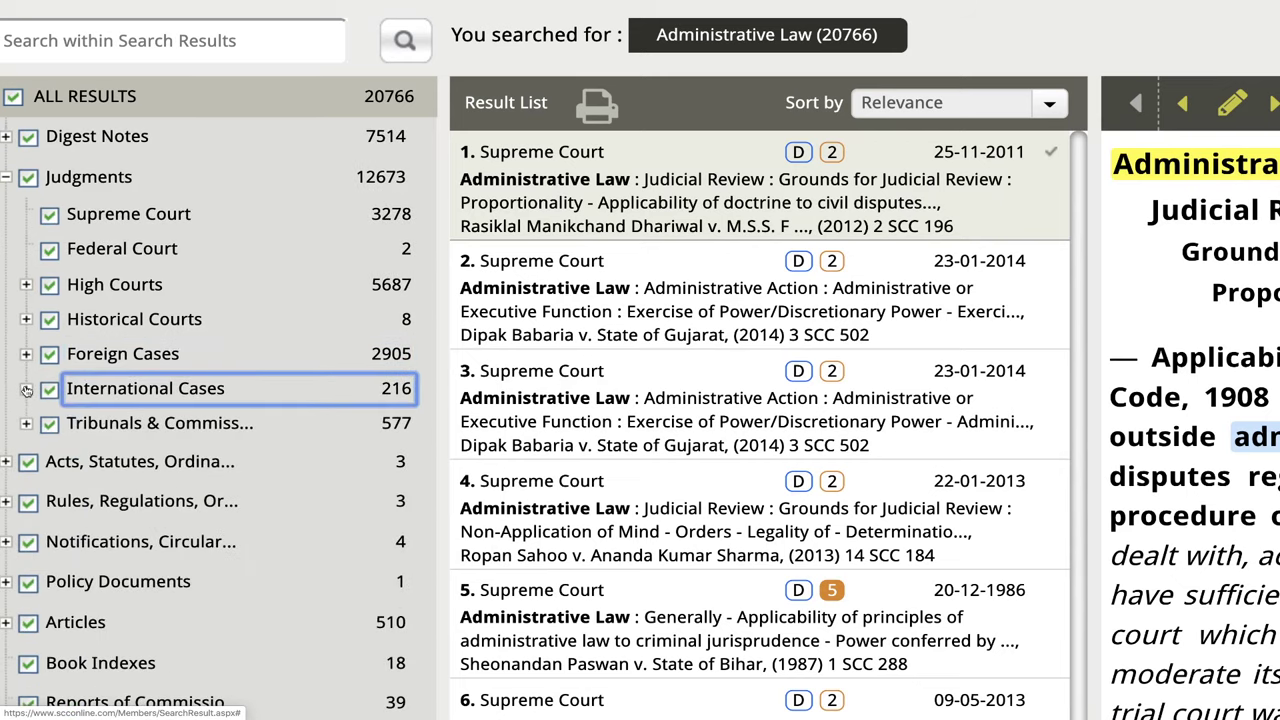
mouse_move(172, 380)
mouse_move(296, 354)
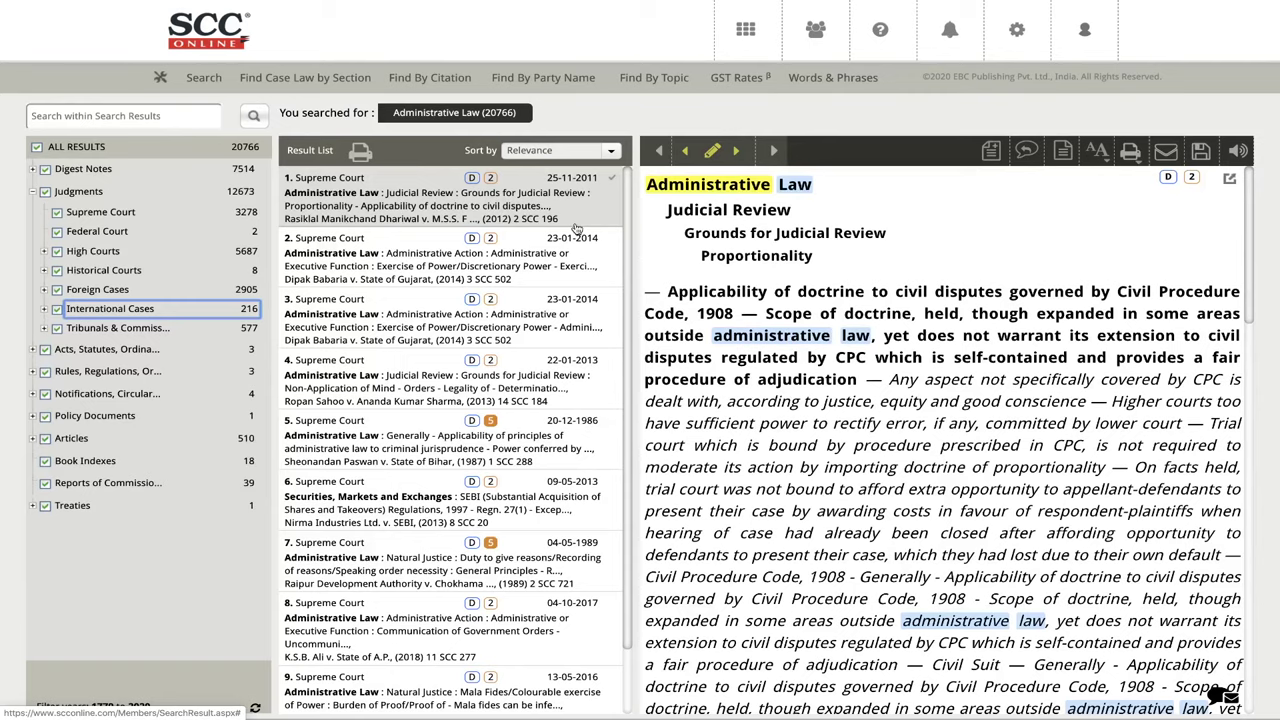
Open the Find Case Law by Section tool from the dashboard and highlight its usage instructions.
left_click(750, 35)
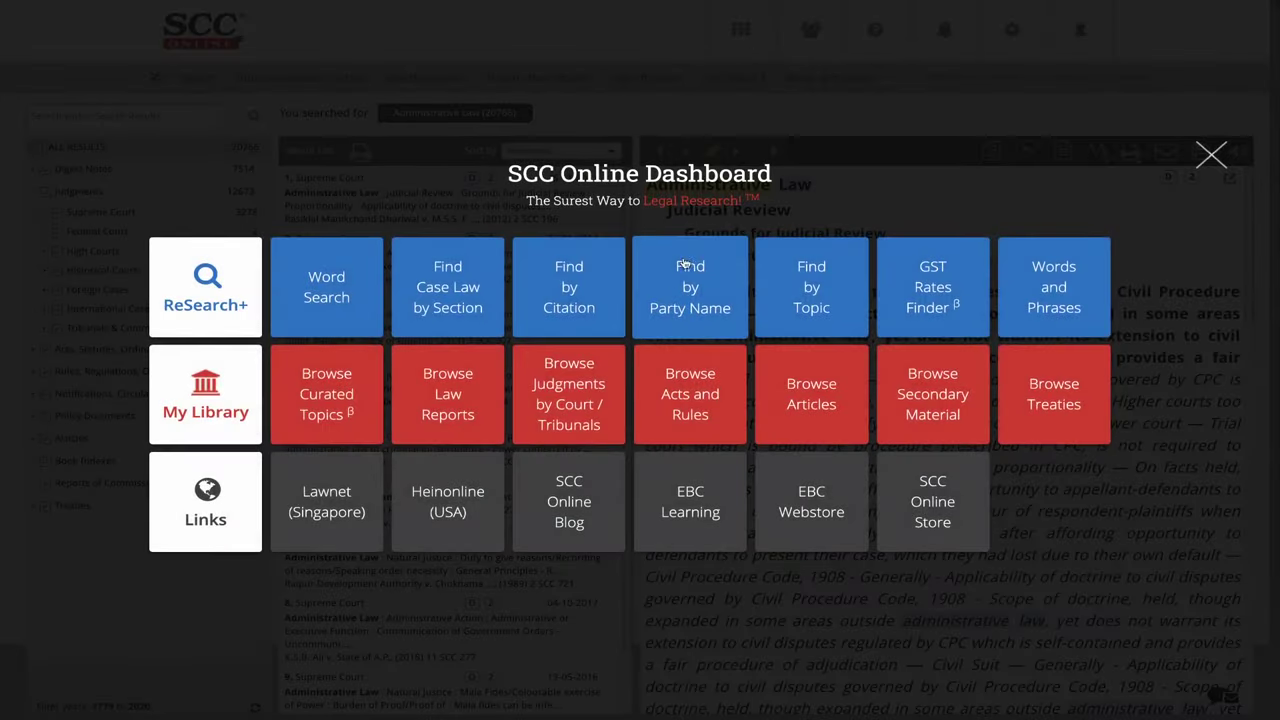
left_click(451, 294)
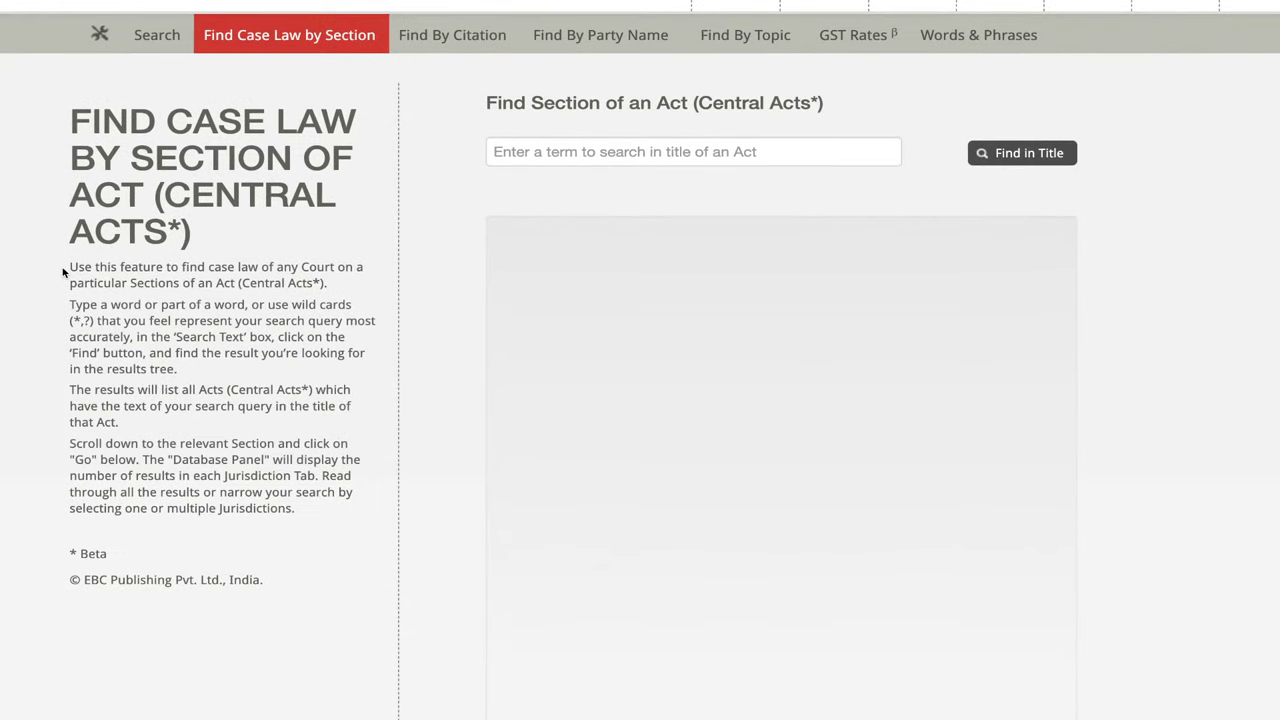
left_click_drag(68, 267, 303, 494)
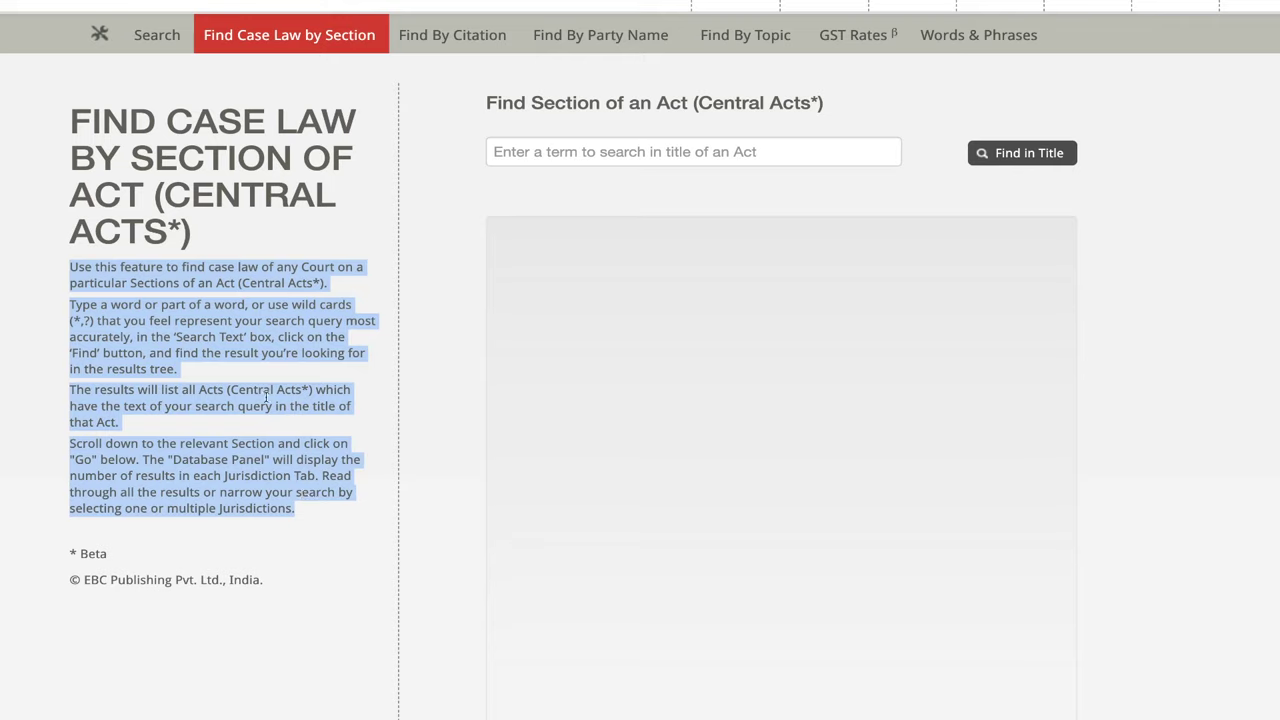
Search the titles of Central Acts for "cpc".
left_click(551, 151)
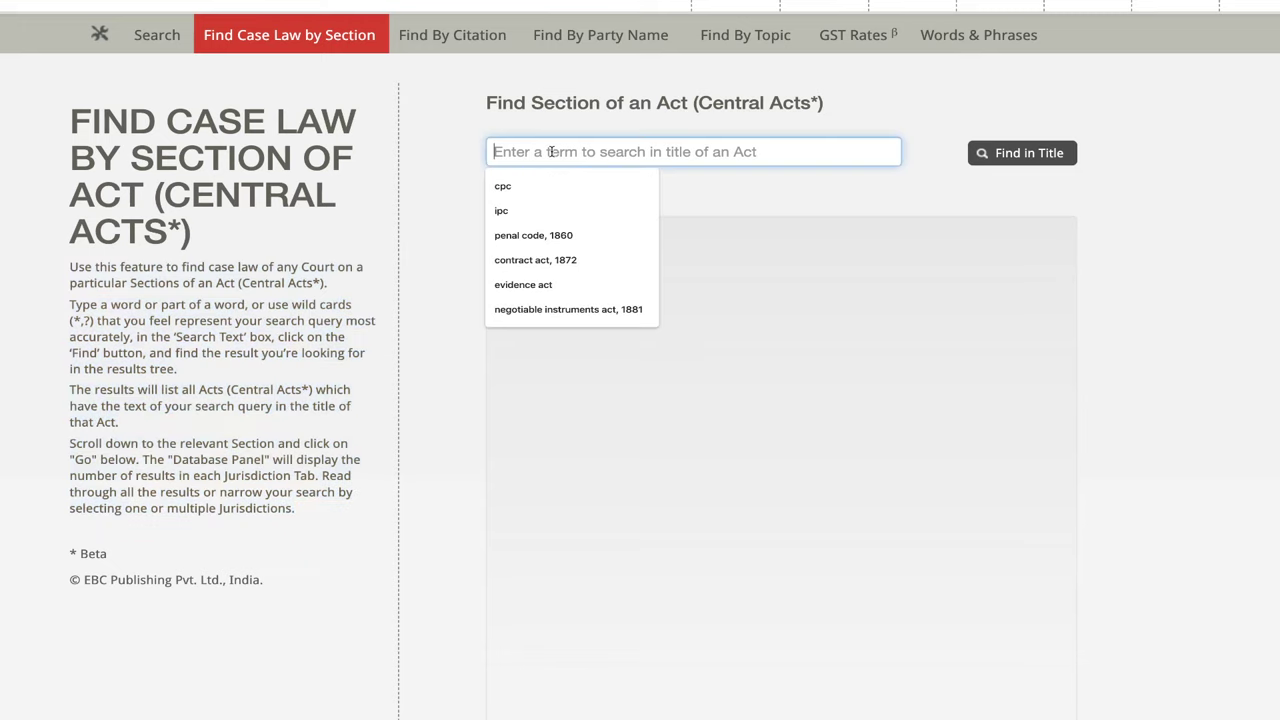
type("cpc")
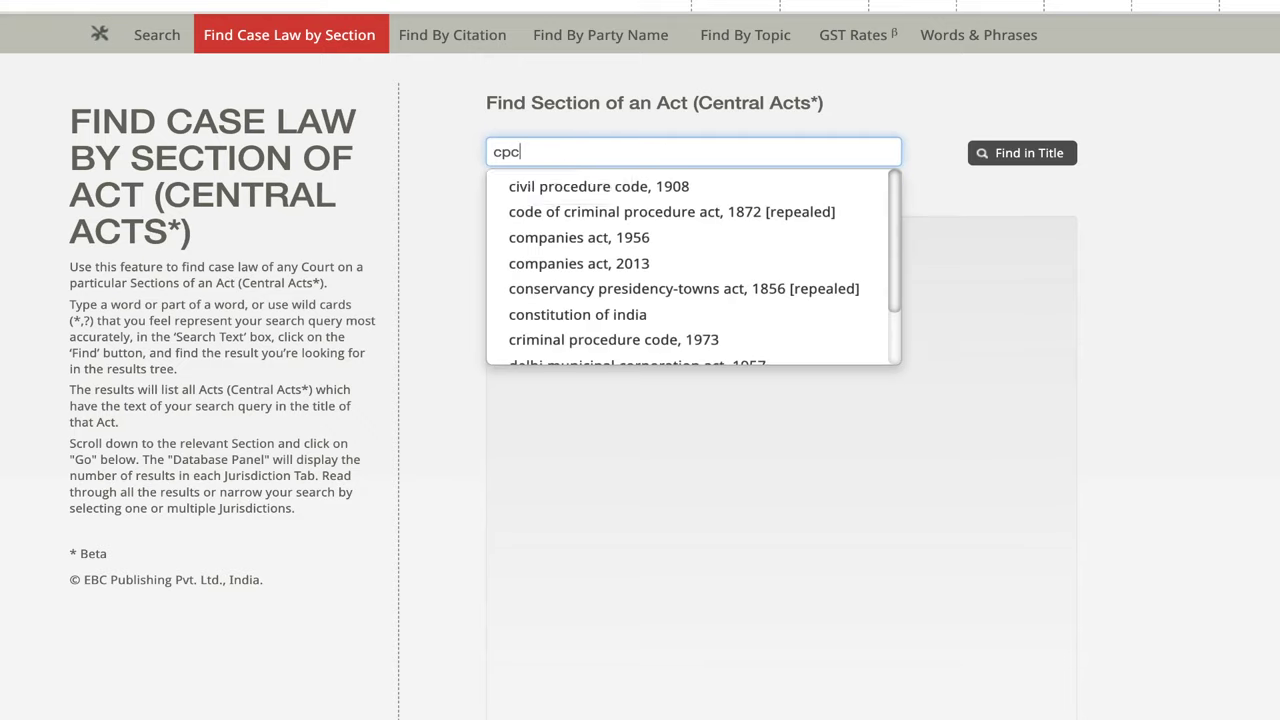
key("Escape")
left_click(1030, 156)
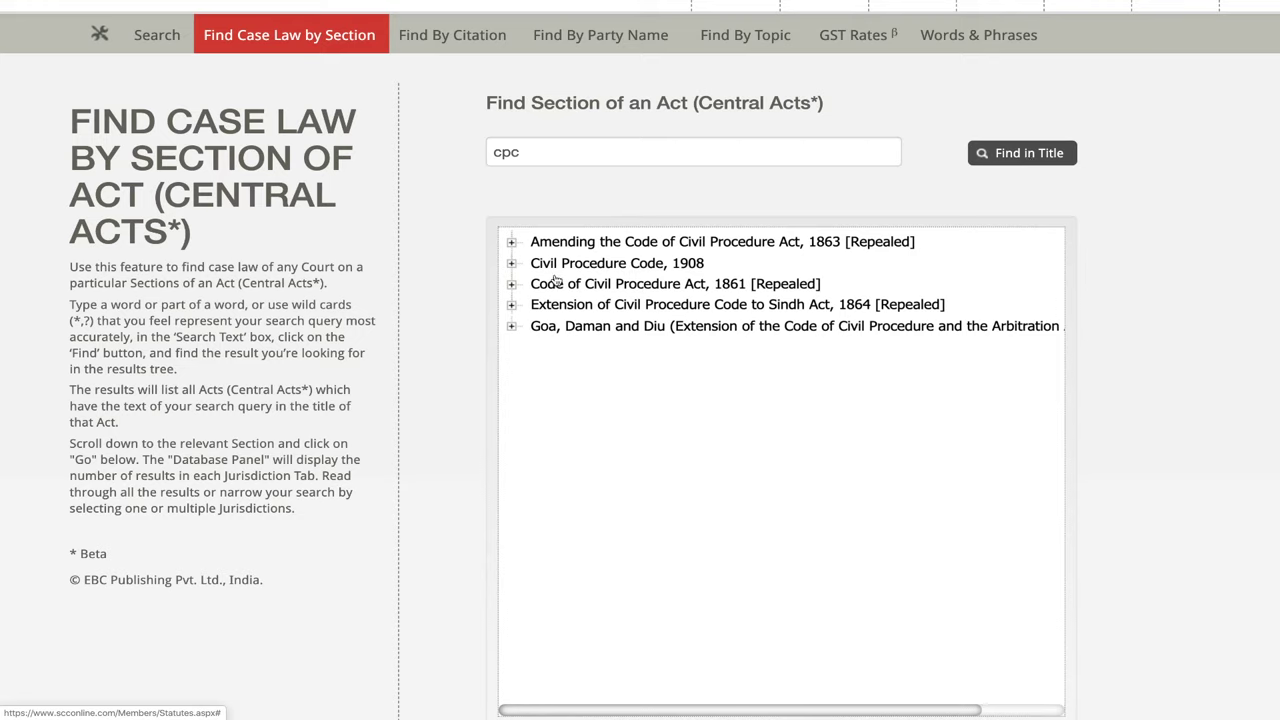
Expand Civil Procedure Code, 1908 and select Order 7 Rule 11, Rejection of plaint.
left_click(561, 266)
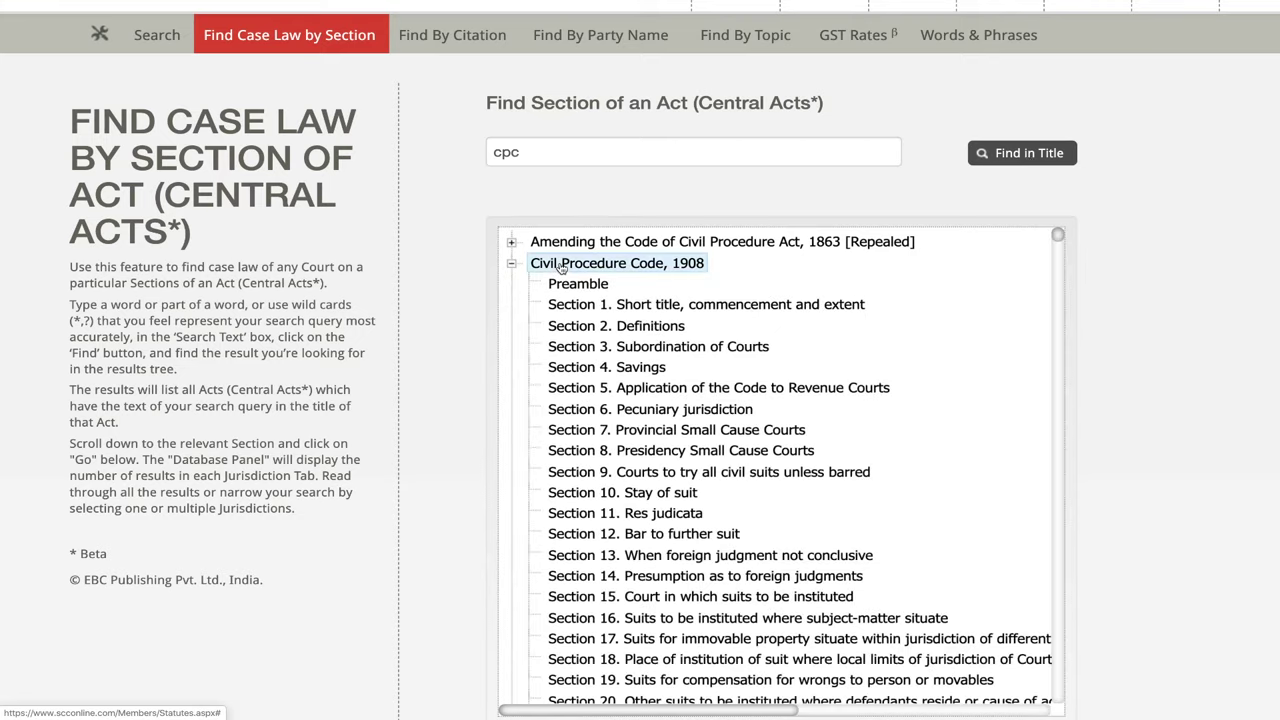
scroll(685, 453, "down", 2)
scroll(685, 453, "down", 12)
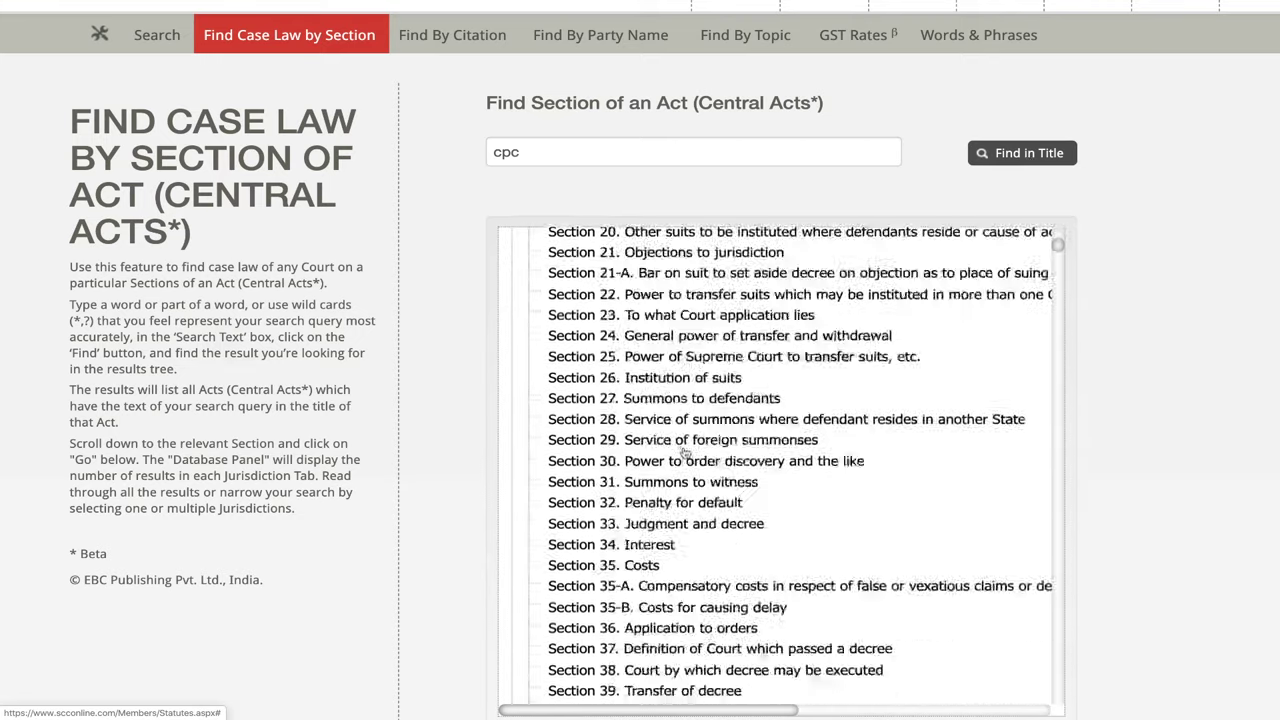
scroll(685, 453, "down", 11)
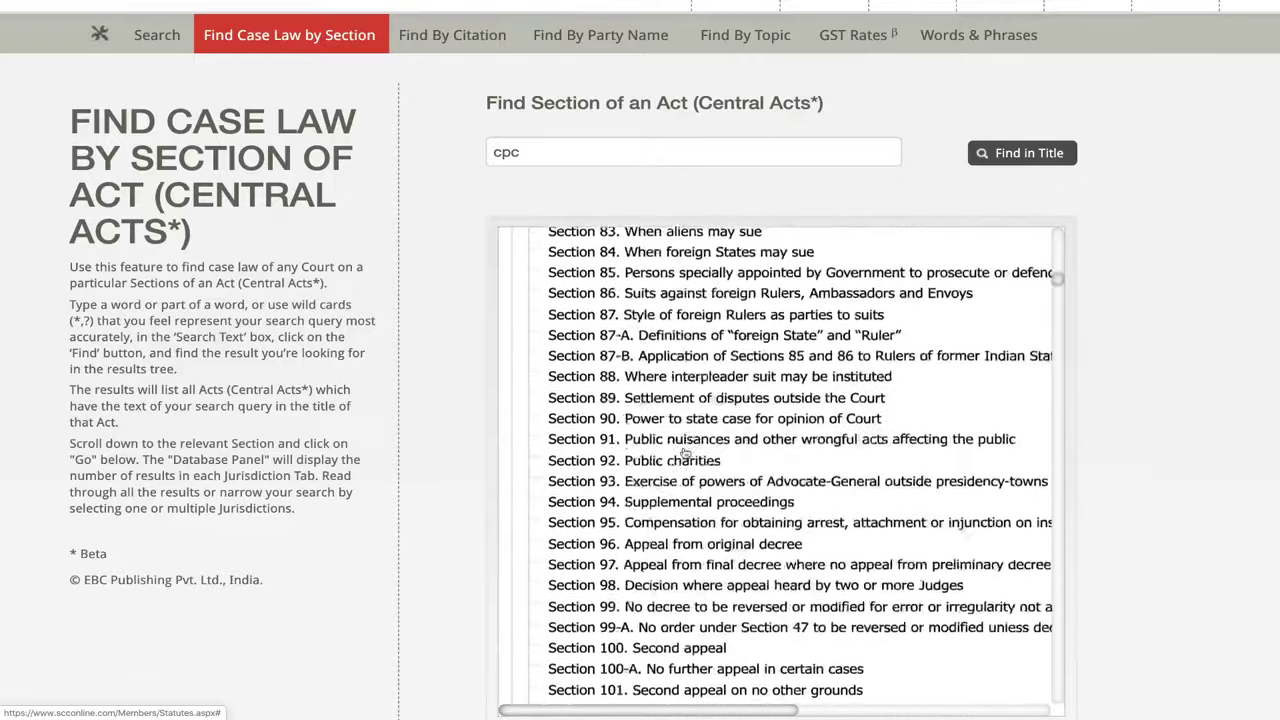
scroll(685, 450, "down", 9)
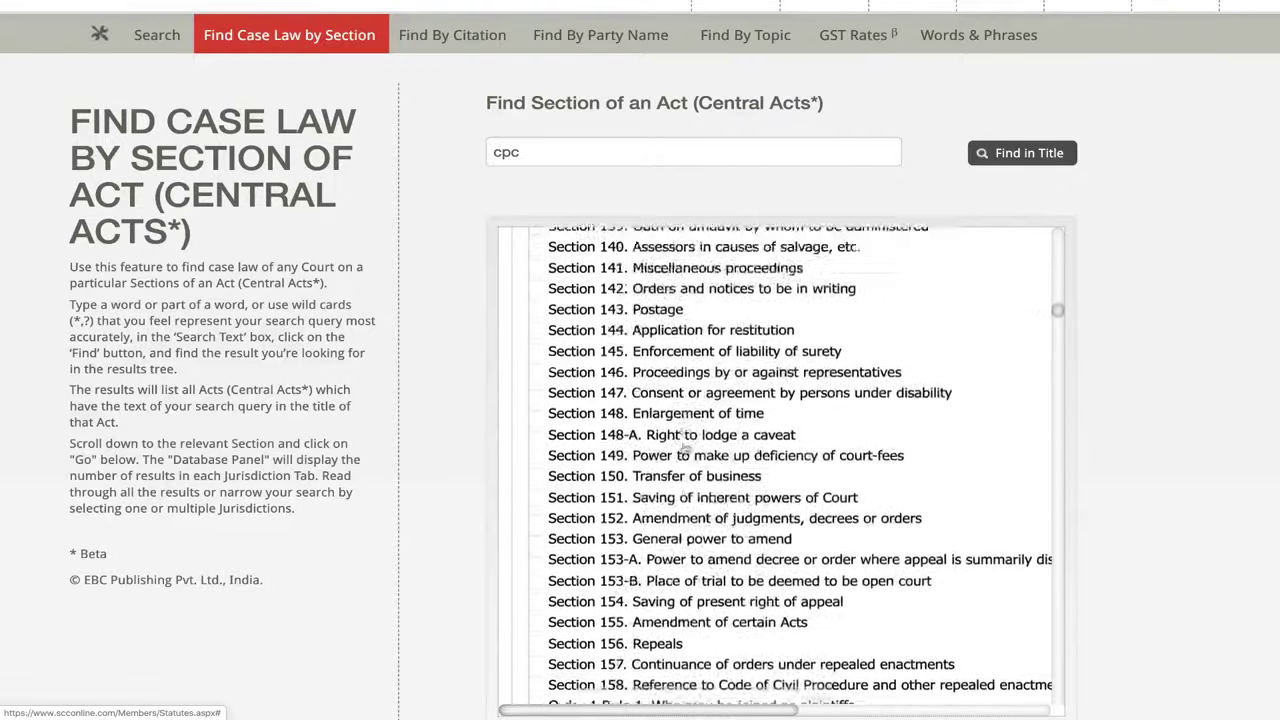
scroll(684, 447, "down", 5)
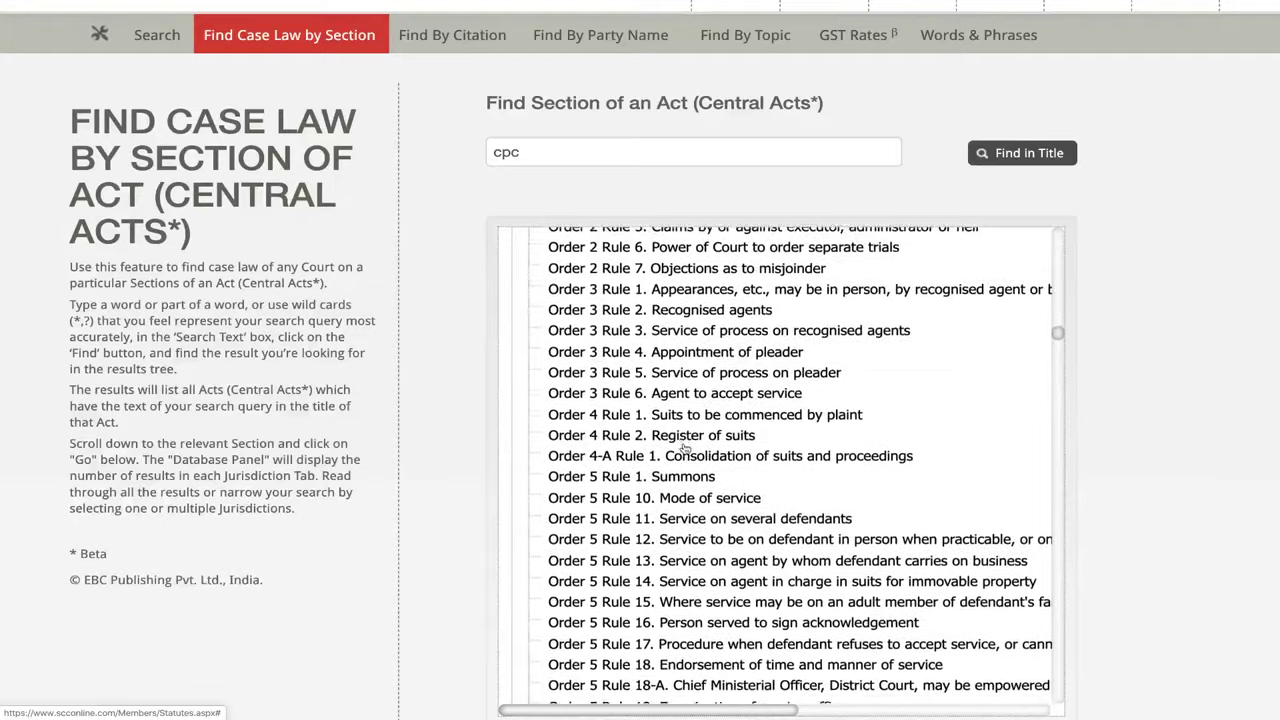
scroll(684, 447, "down", 7)
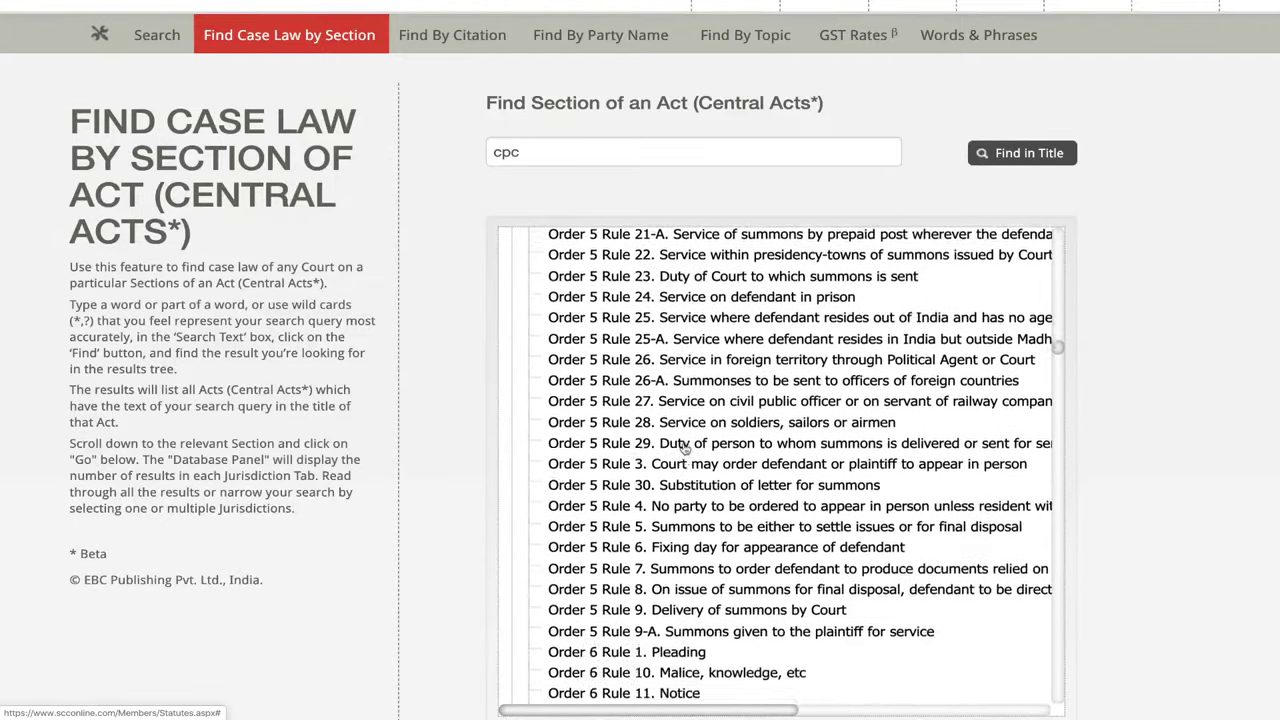
scroll(684, 447, "down", 3)
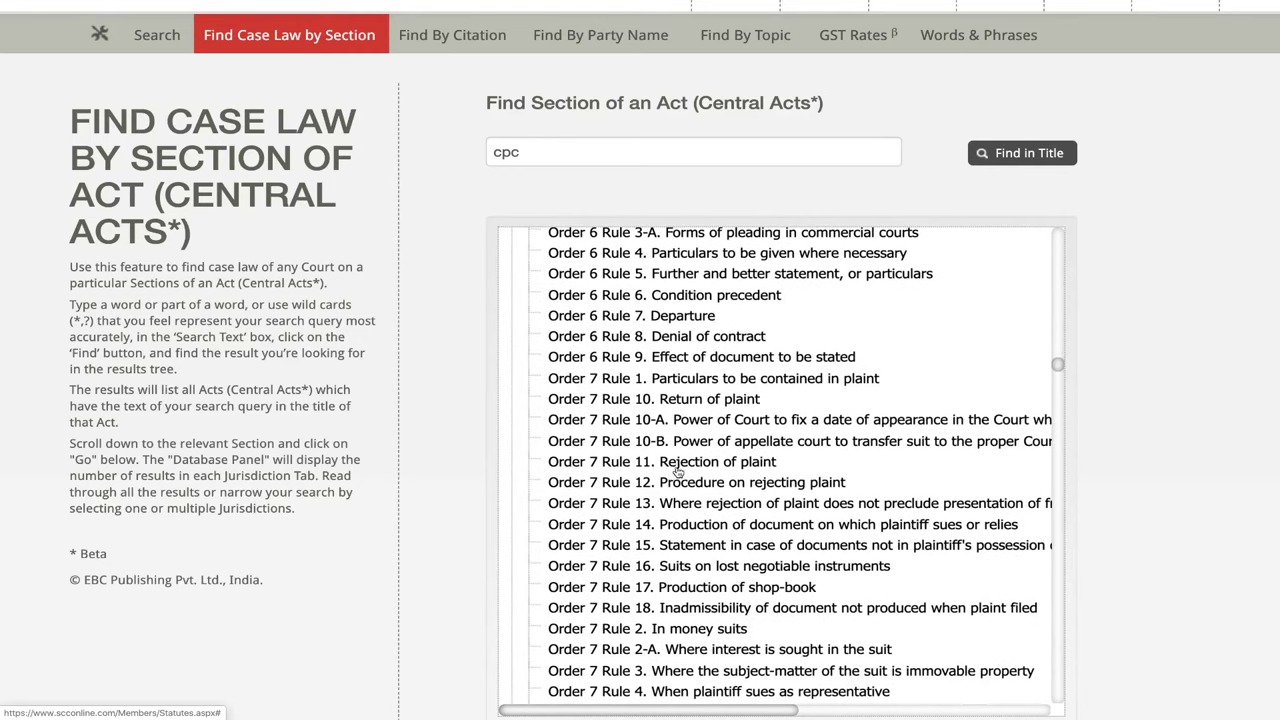
left_click(720, 466)
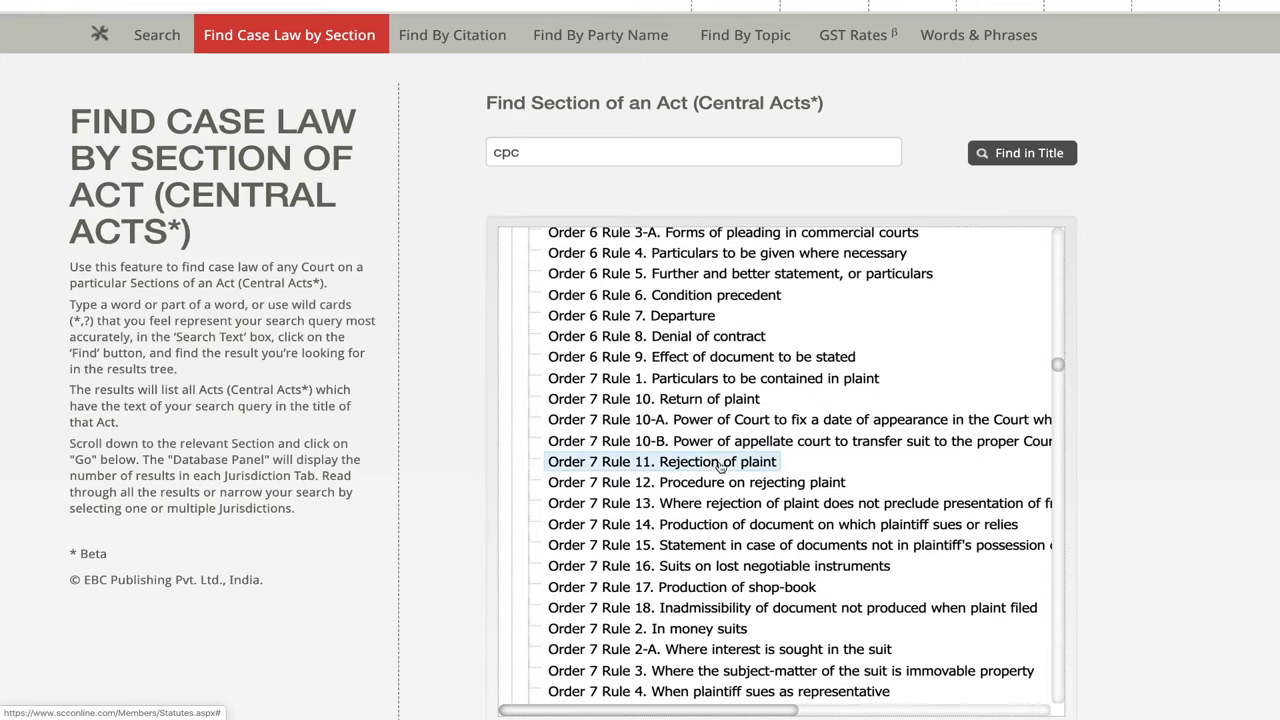
Retrieve the case law on the selected rule and expand the Judgments category in the result filters.
scroll(1126, 450, "down", 1)
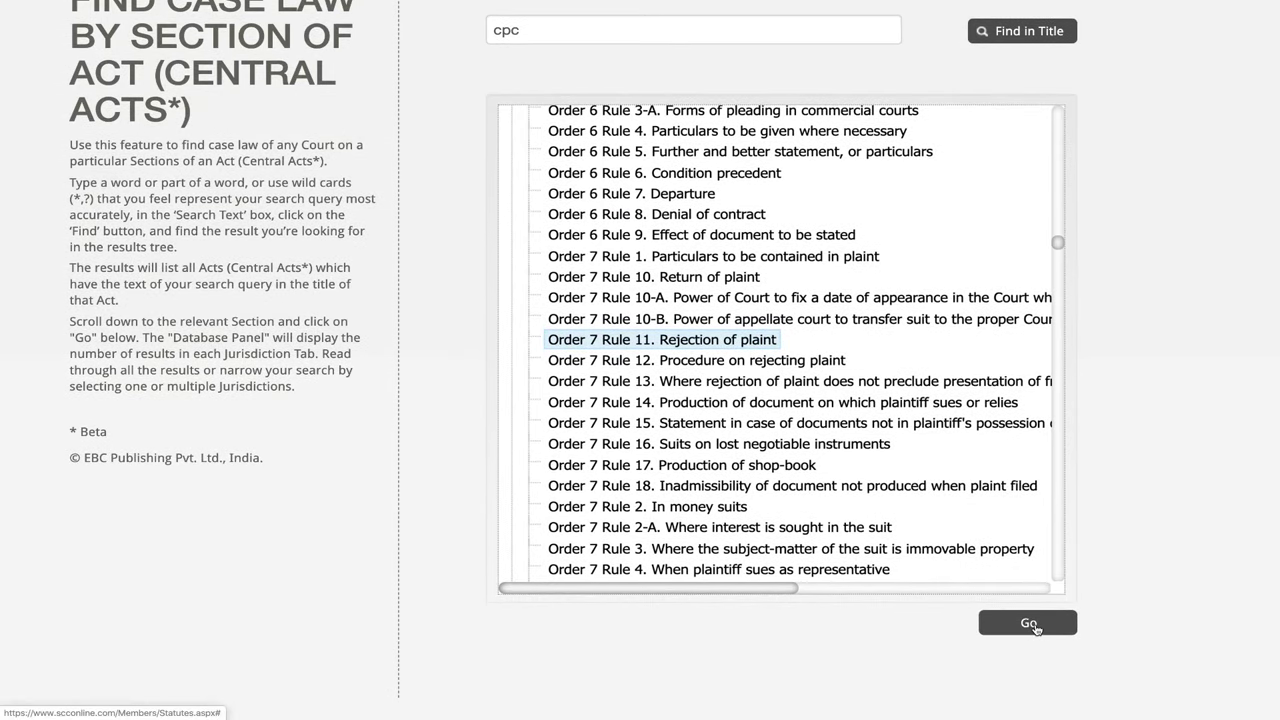
left_click(1036, 627)
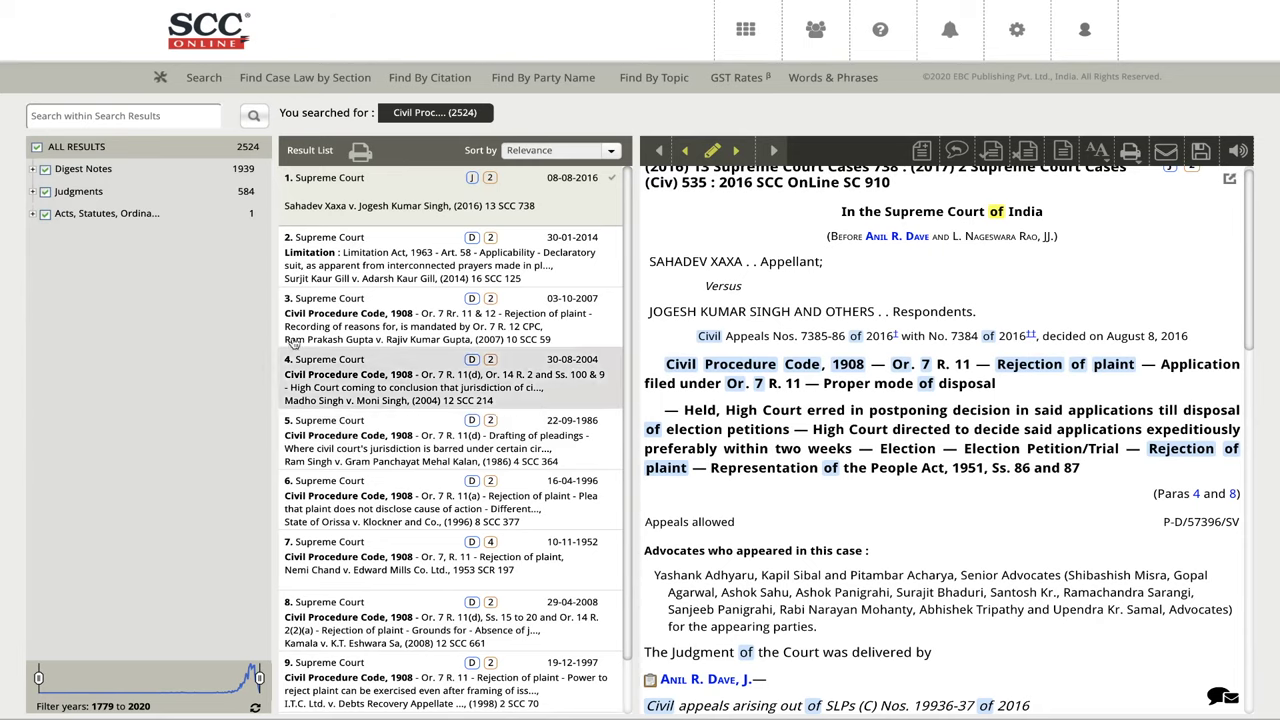
left_click(32, 192)
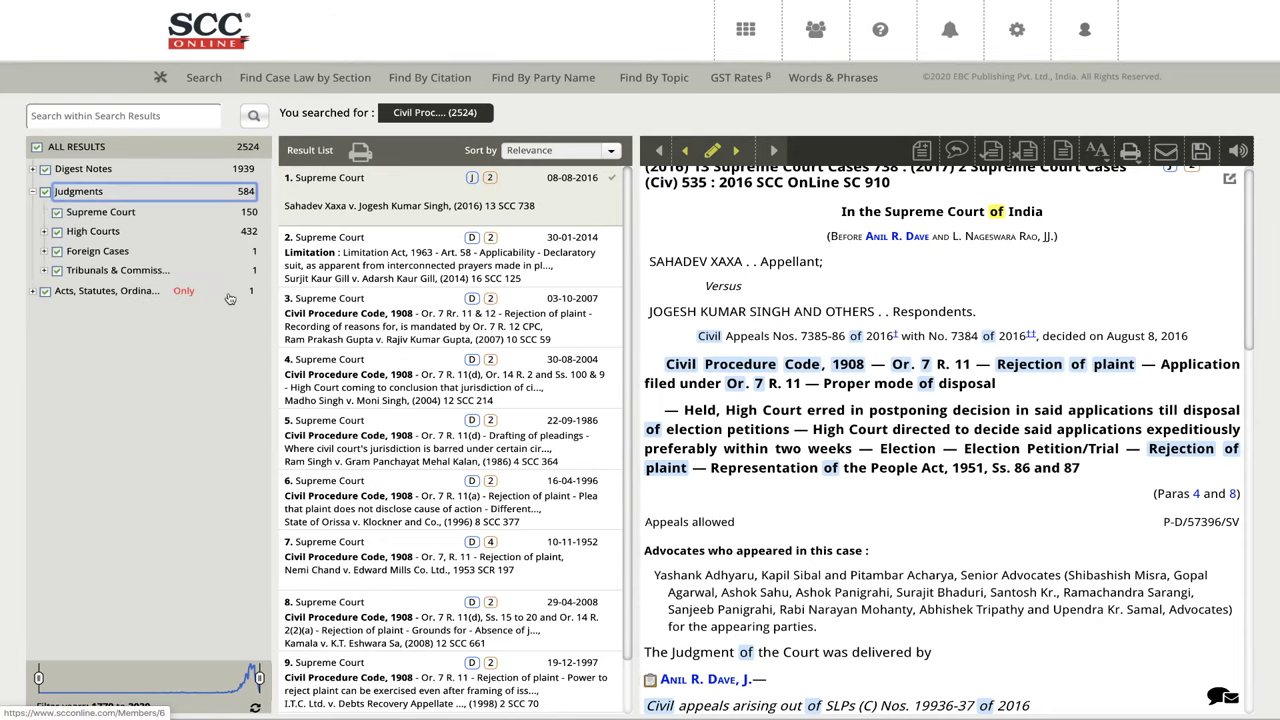
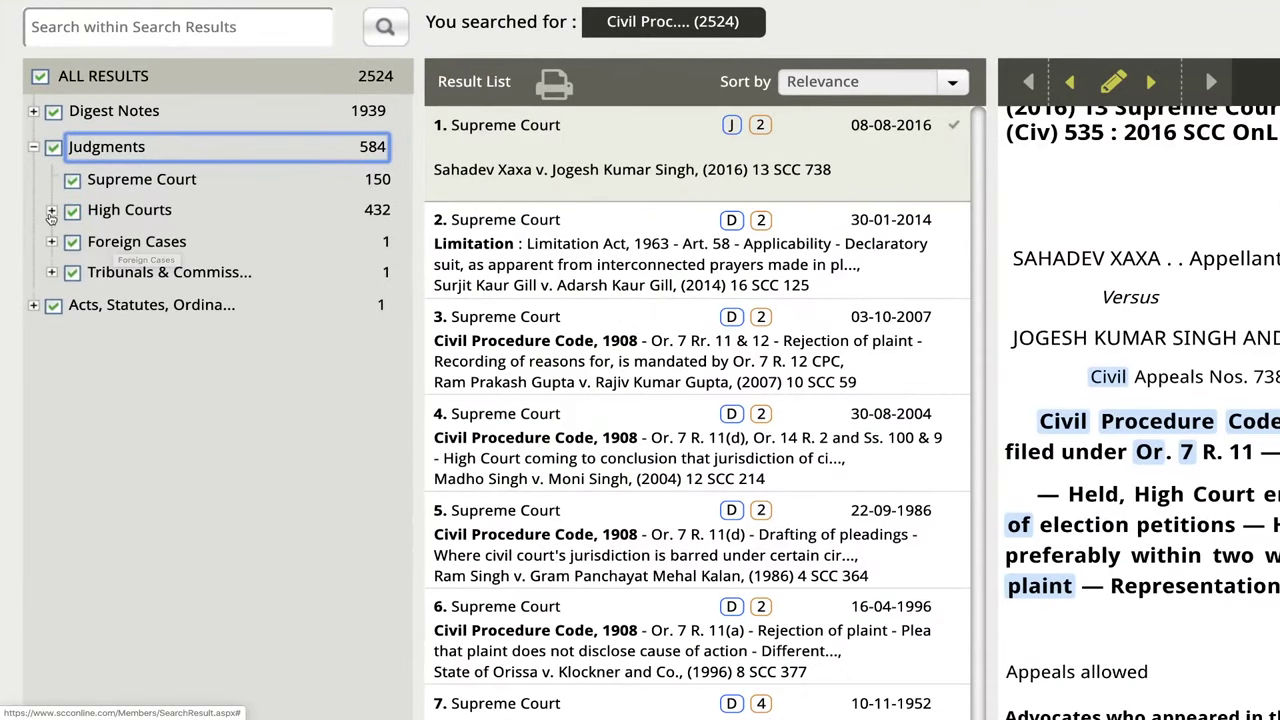
Expand the High Courts filter, limit the results to Supreme Court judgments only, and view the available sort orders.
left_click(51, 213)
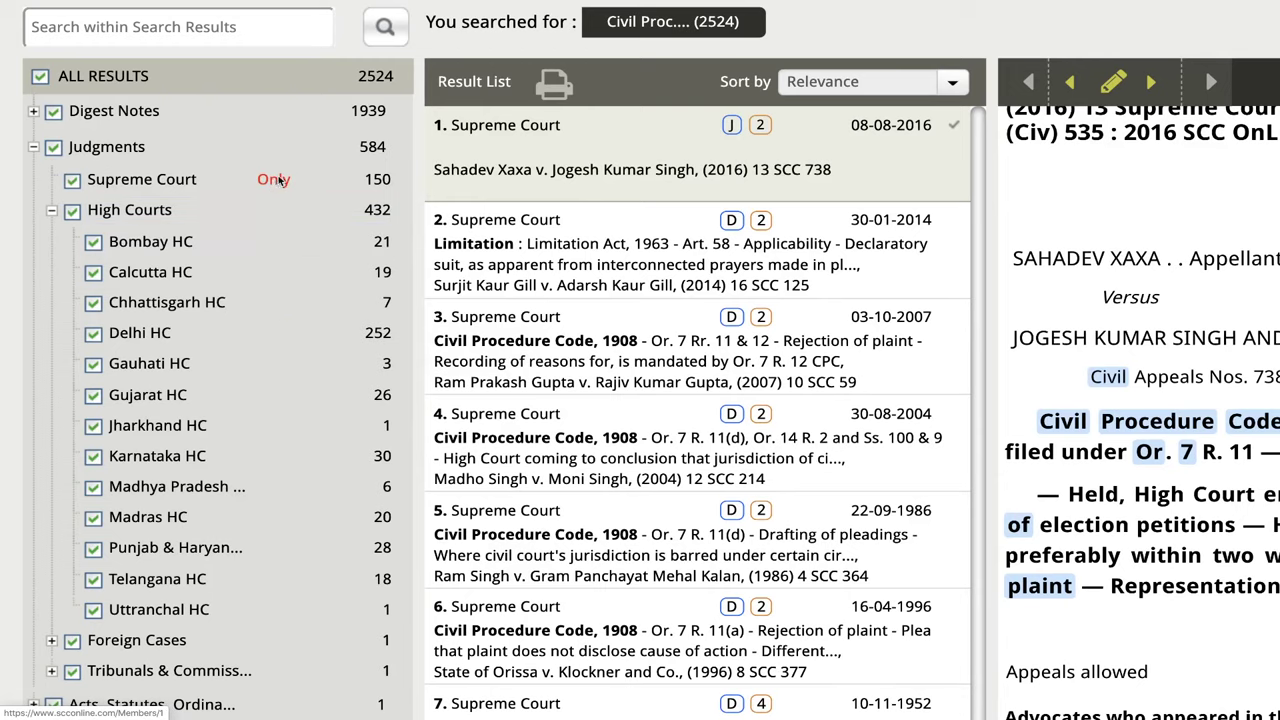
left_click(275, 180)
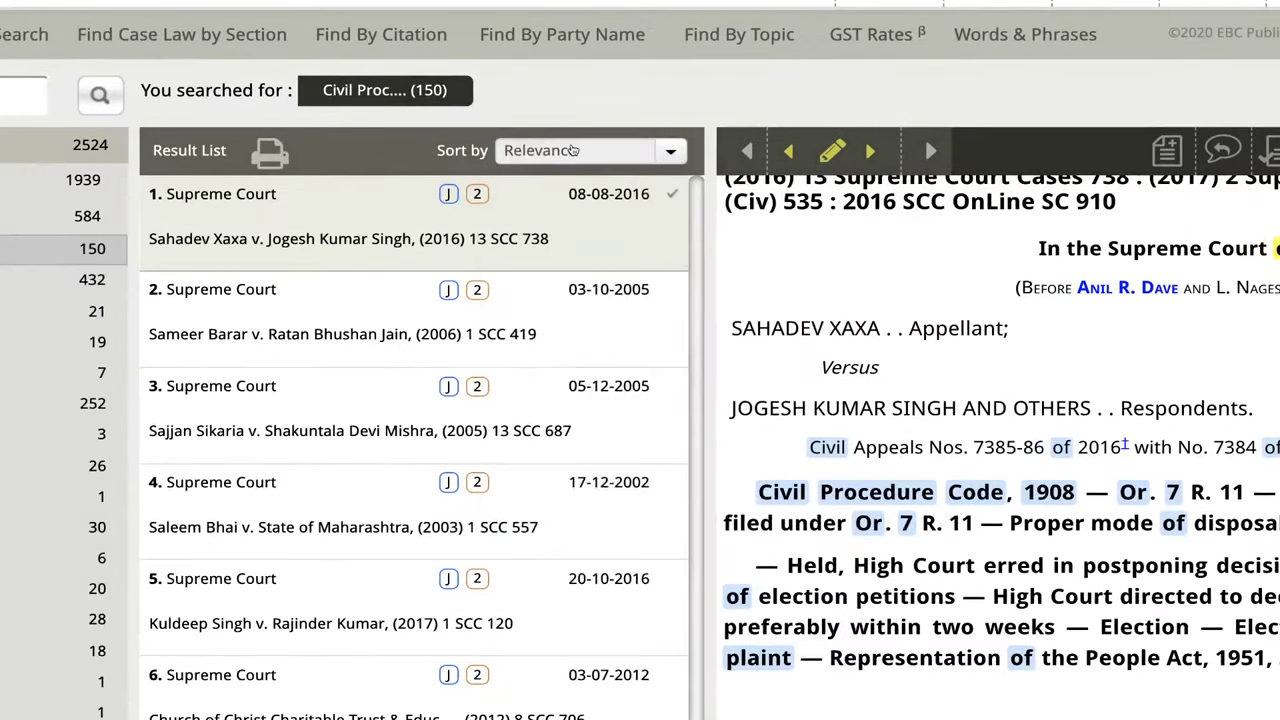
left_click(540, 150)
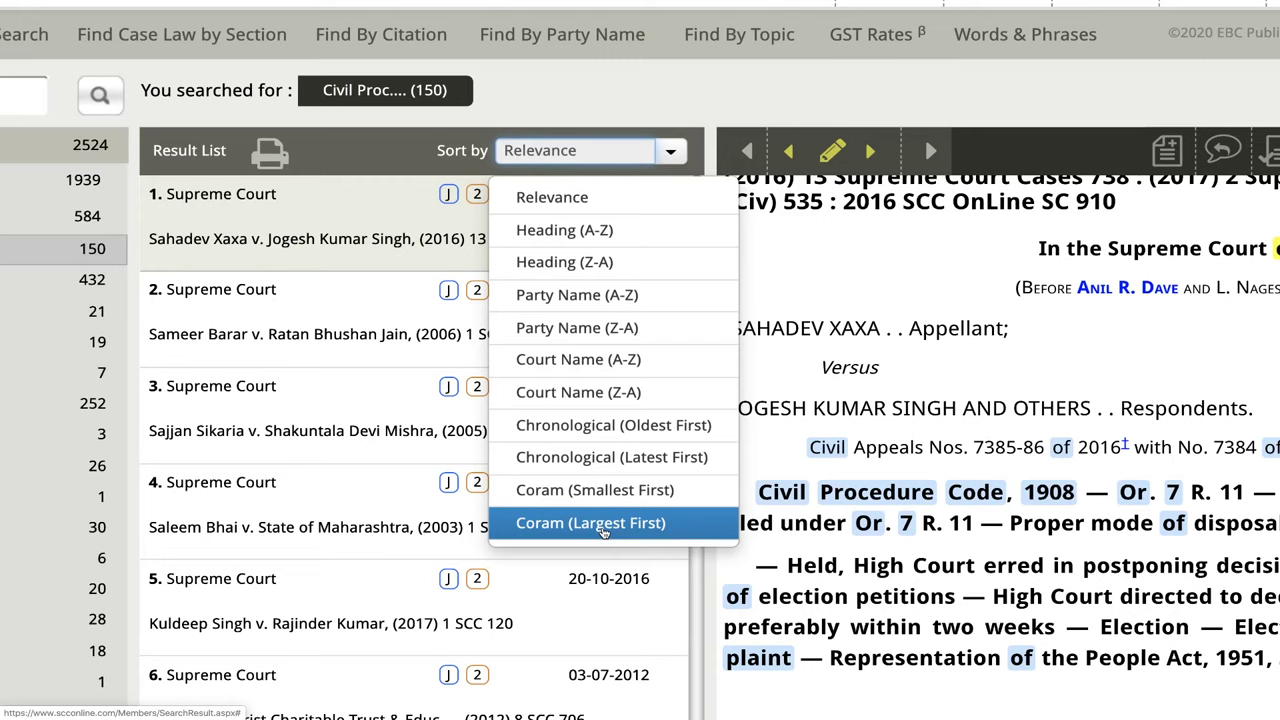
left_click(628, 108)
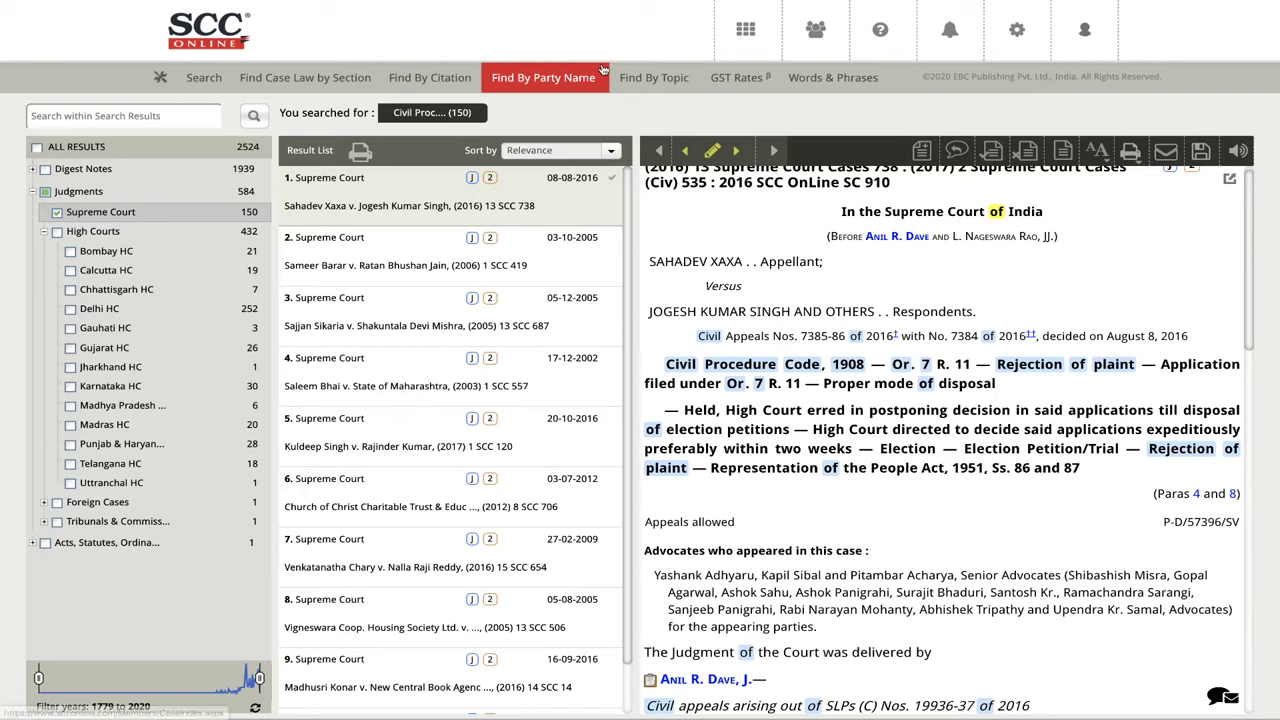
Return to Find Case Law by Section from the dashboard and search Act titles for "negotiable instruments act, 1881".
left_click(748, 33)
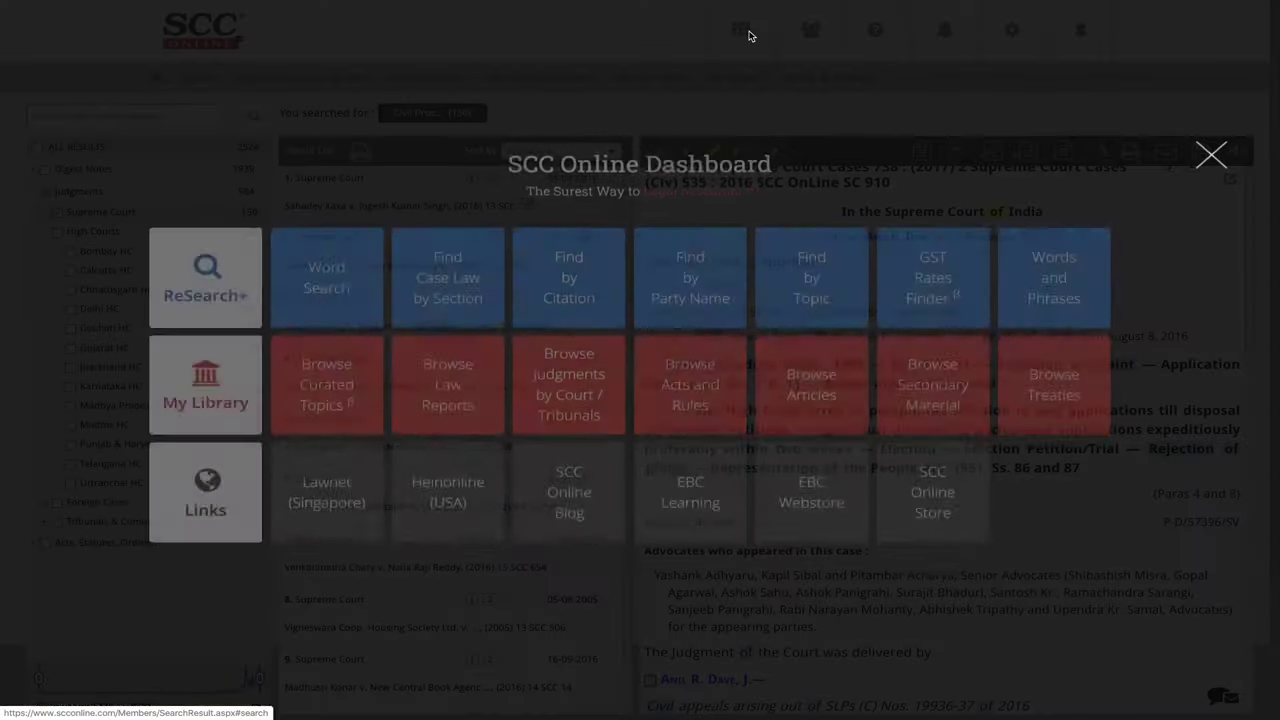
left_click(474, 307)
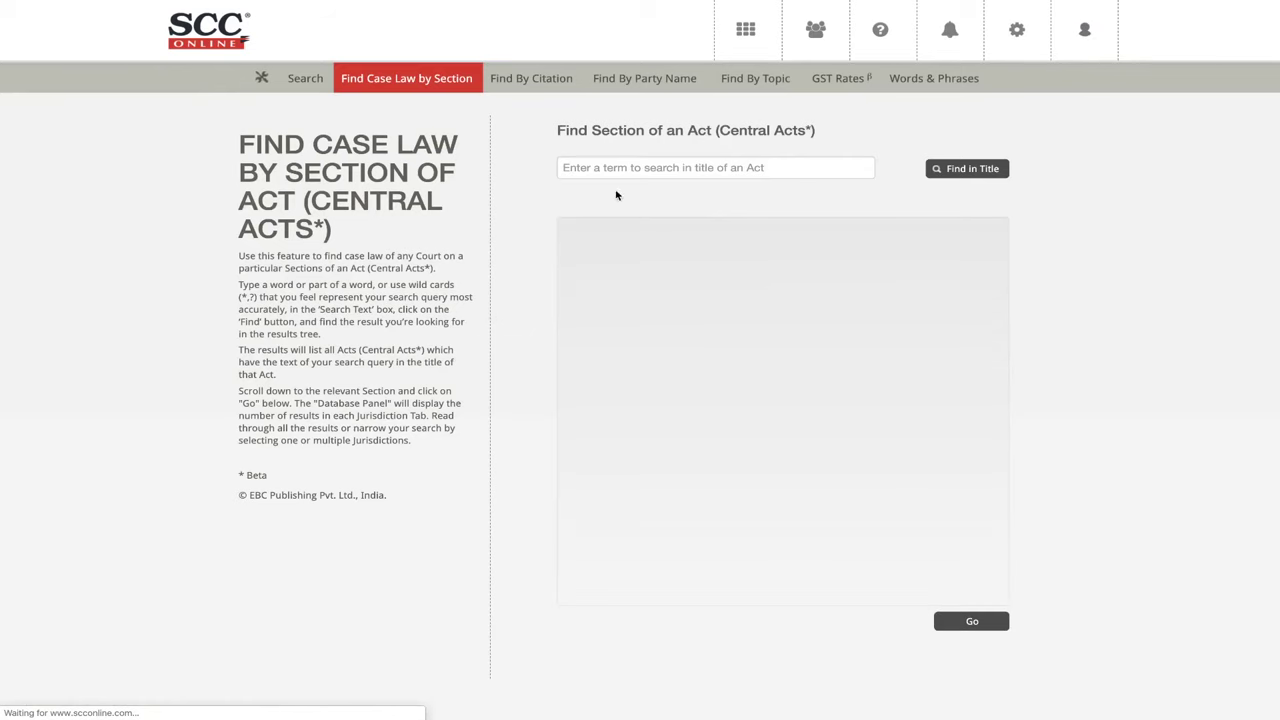
left_click(634, 167)
type("neg")
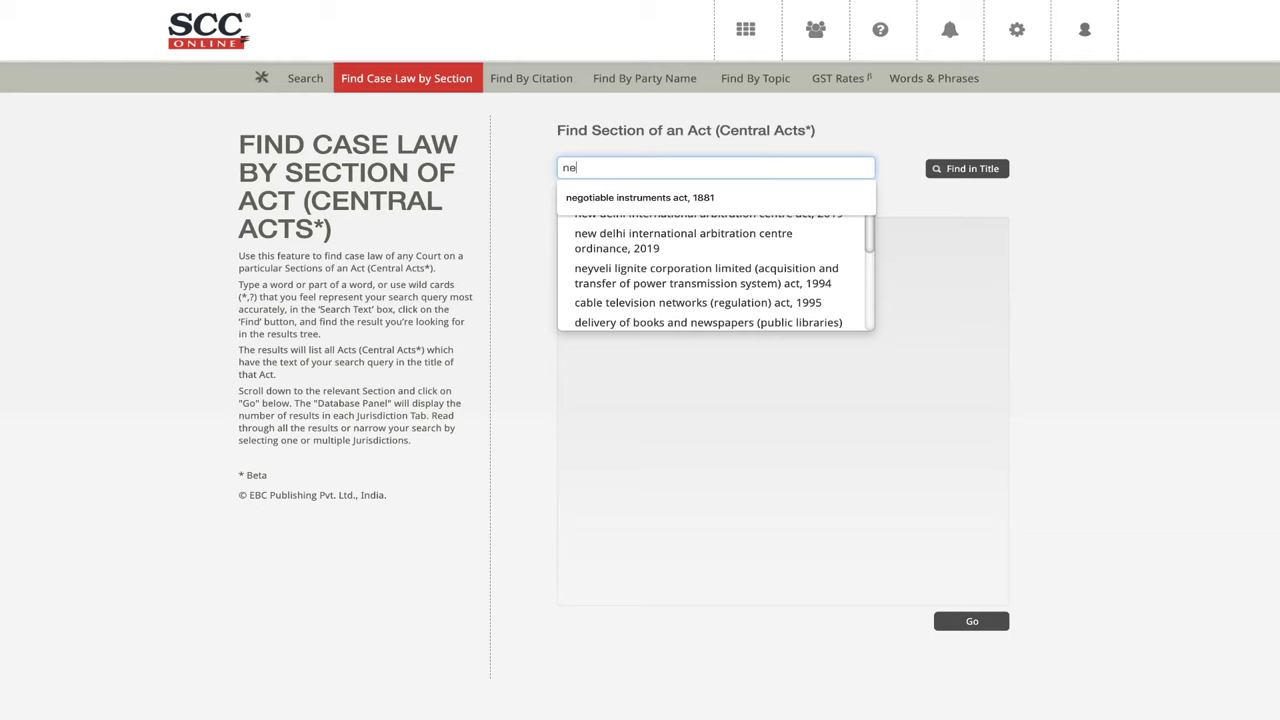
left_click(700, 205)
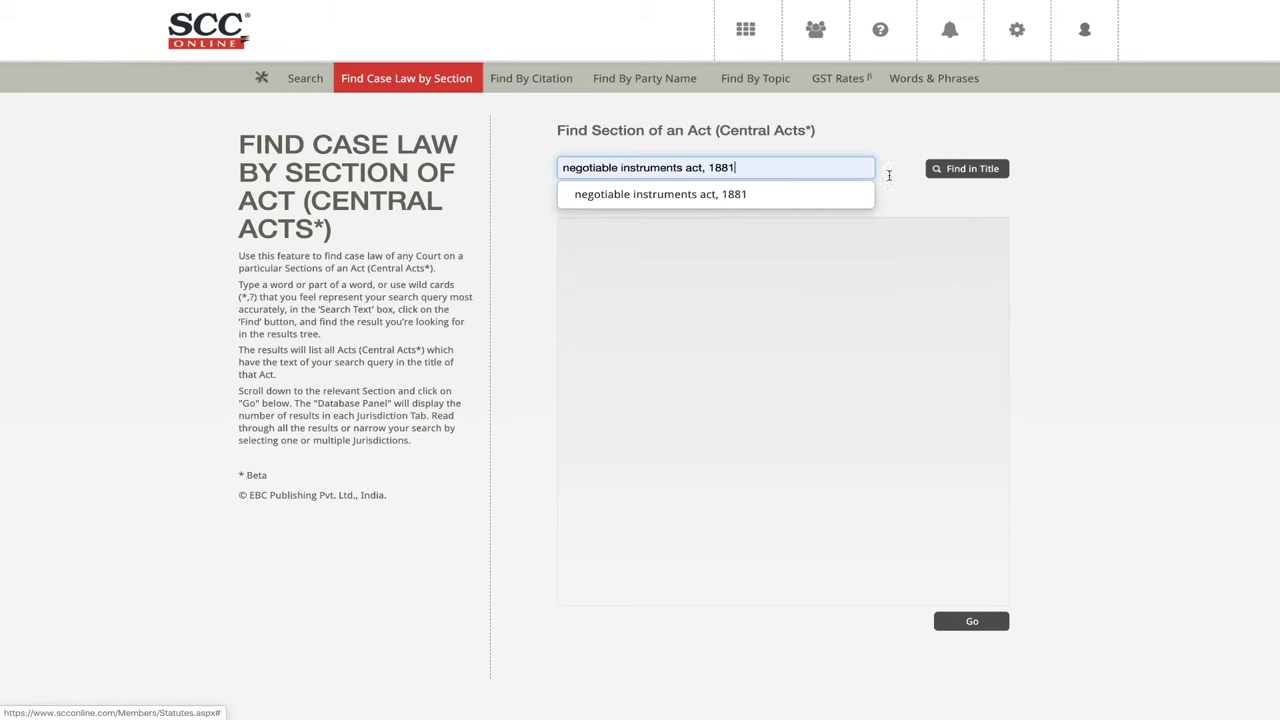
left_click(967, 172)
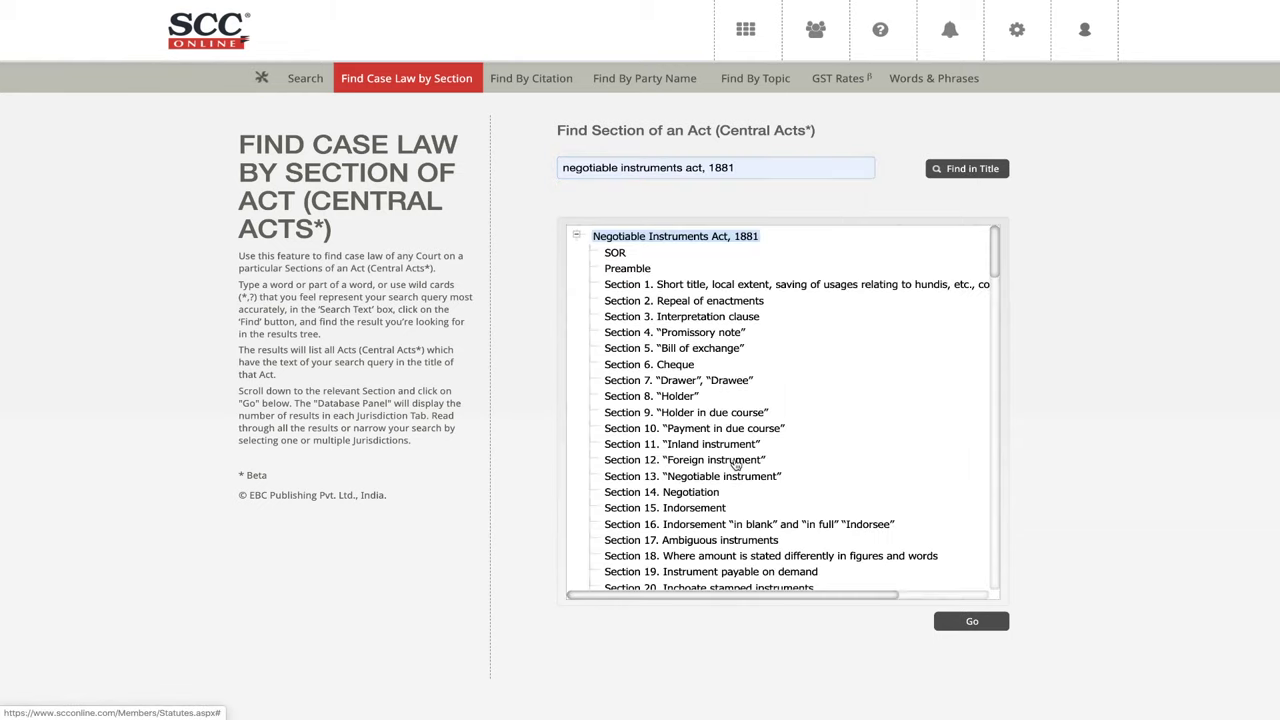
Select Section 138, Dishonour of cheque for insufficiency of funds, and retrieve its case law.
scroll(737, 466, "down", 15)
scroll(736, 465, "down", 7)
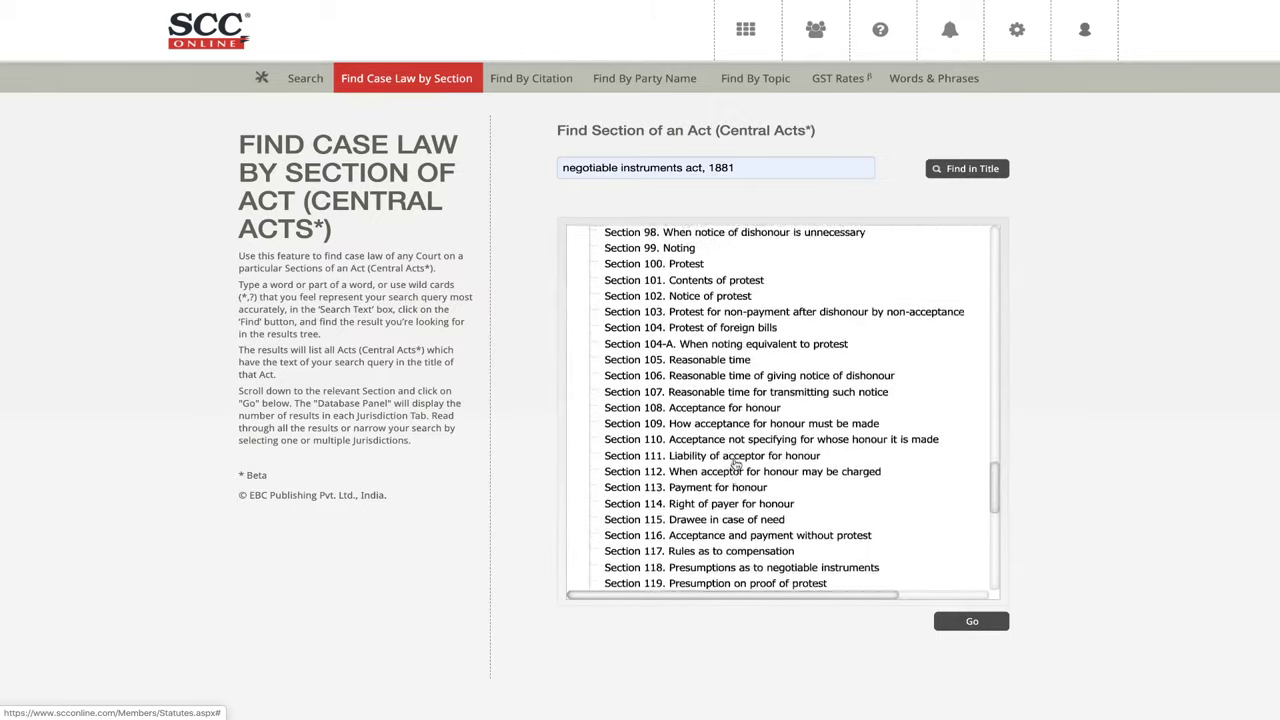
scroll(736, 464, "down", 2)
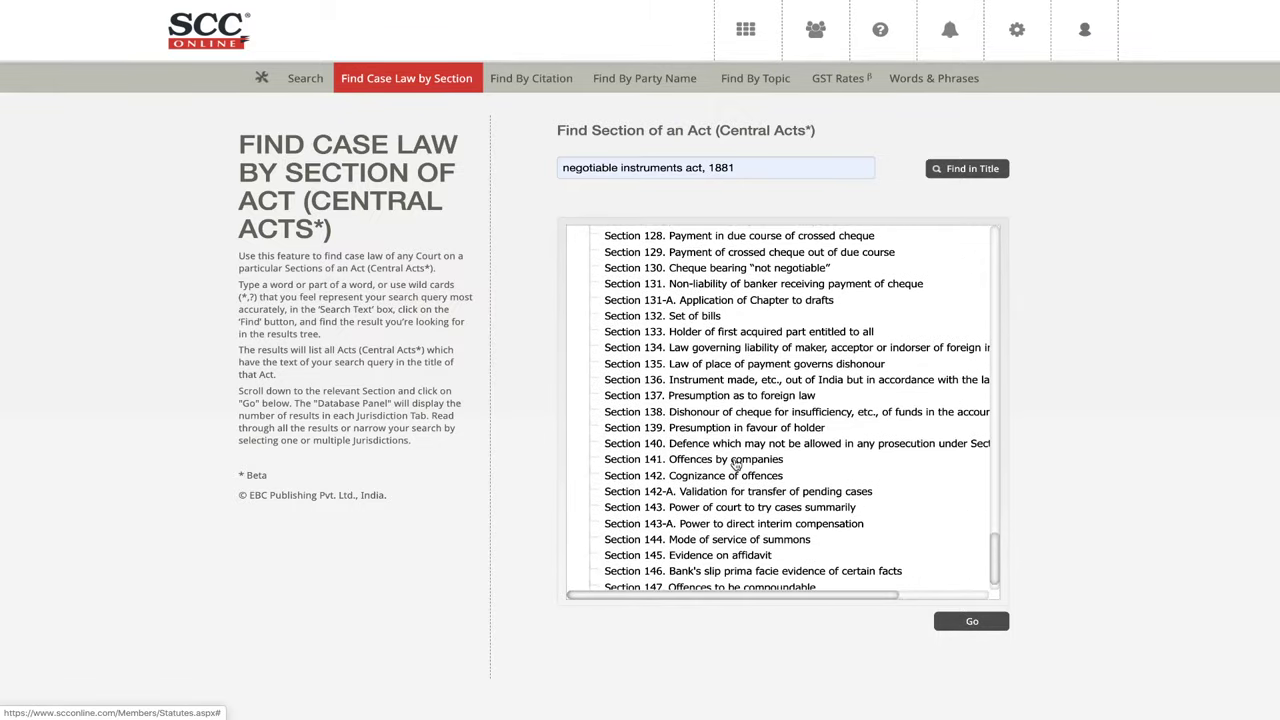
left_click(736, 412)
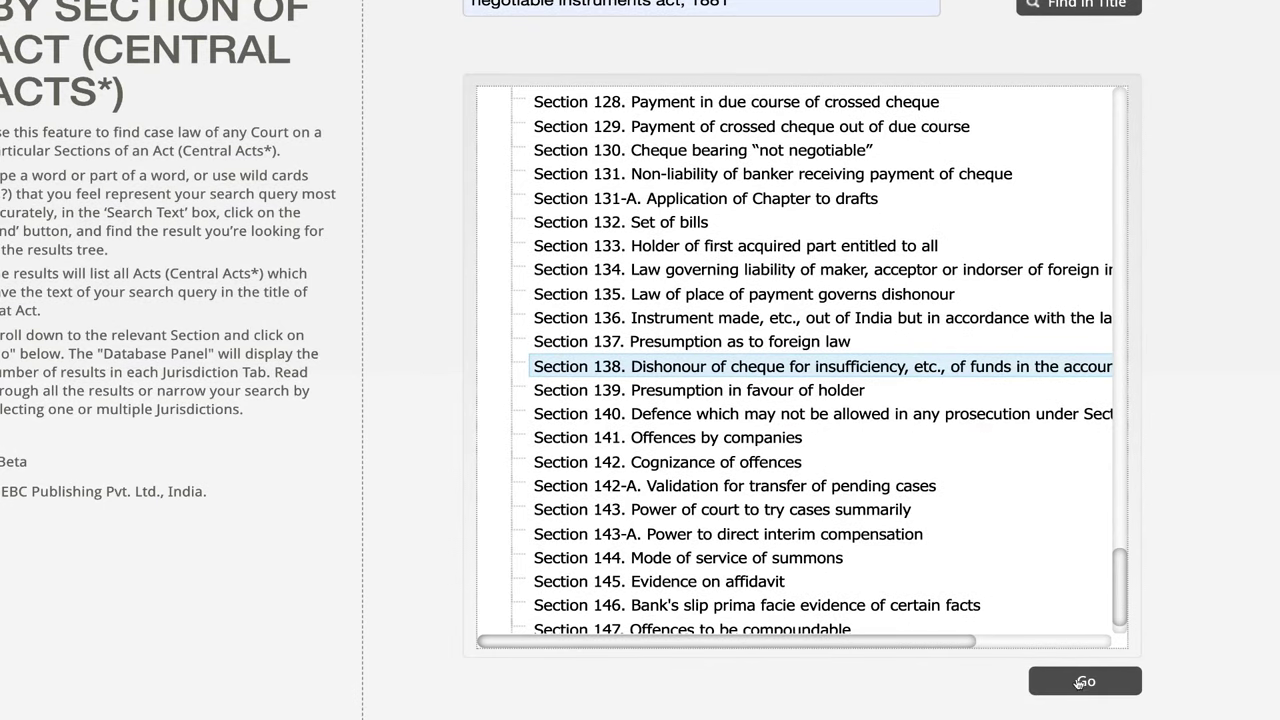
left_click(760, 368)
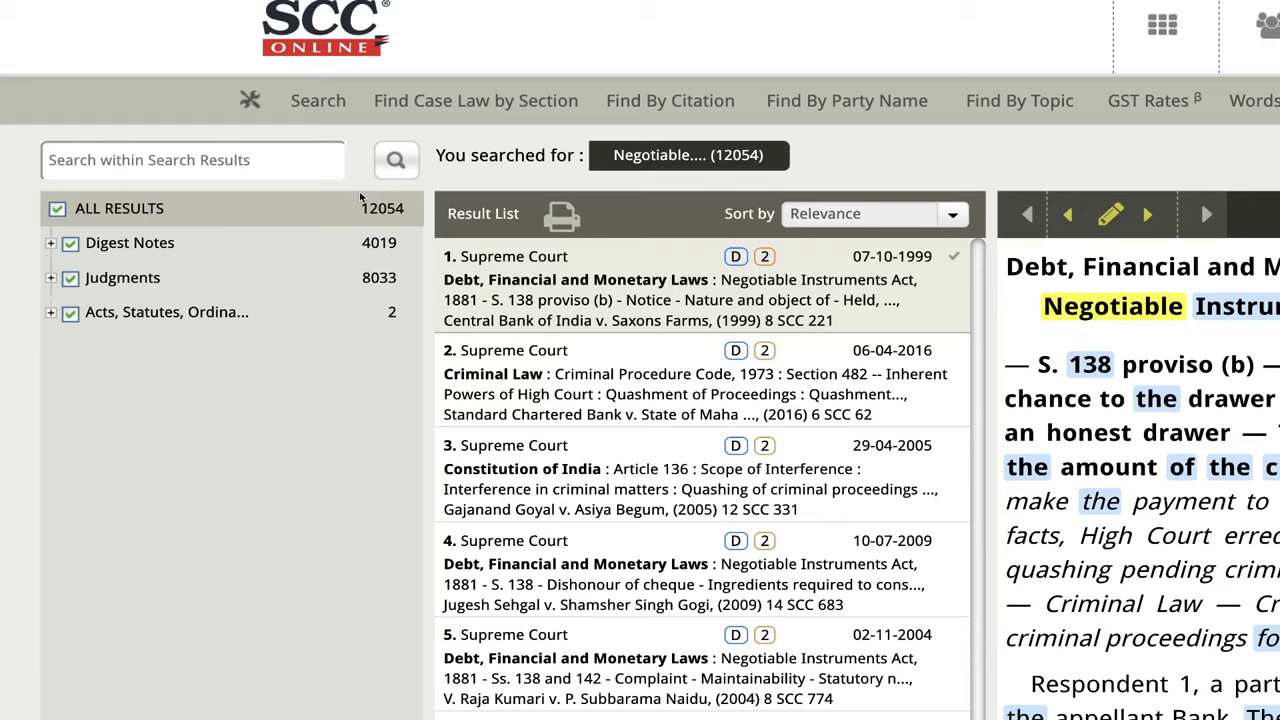
Search within the Section 138 results for "penal NEAR 420" and remove that refinement from the search.
mouse_move(305, 282)
type("pe")
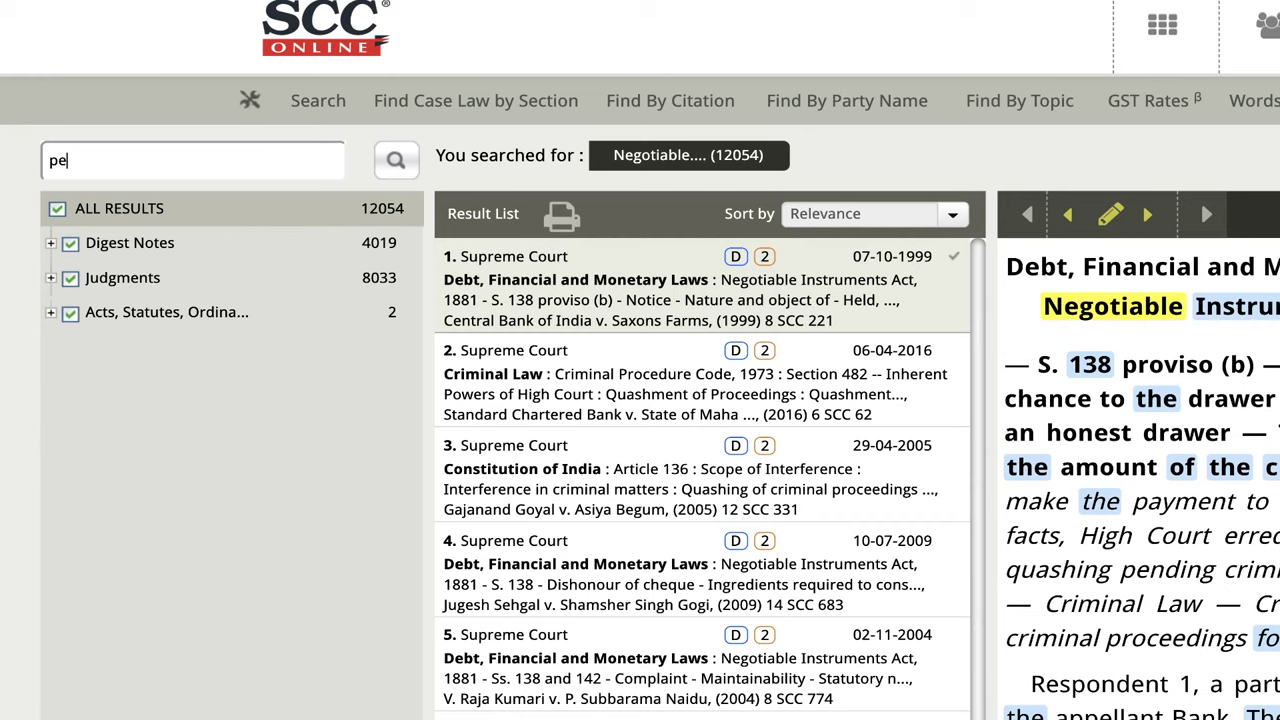
type("nal NEAR 420")
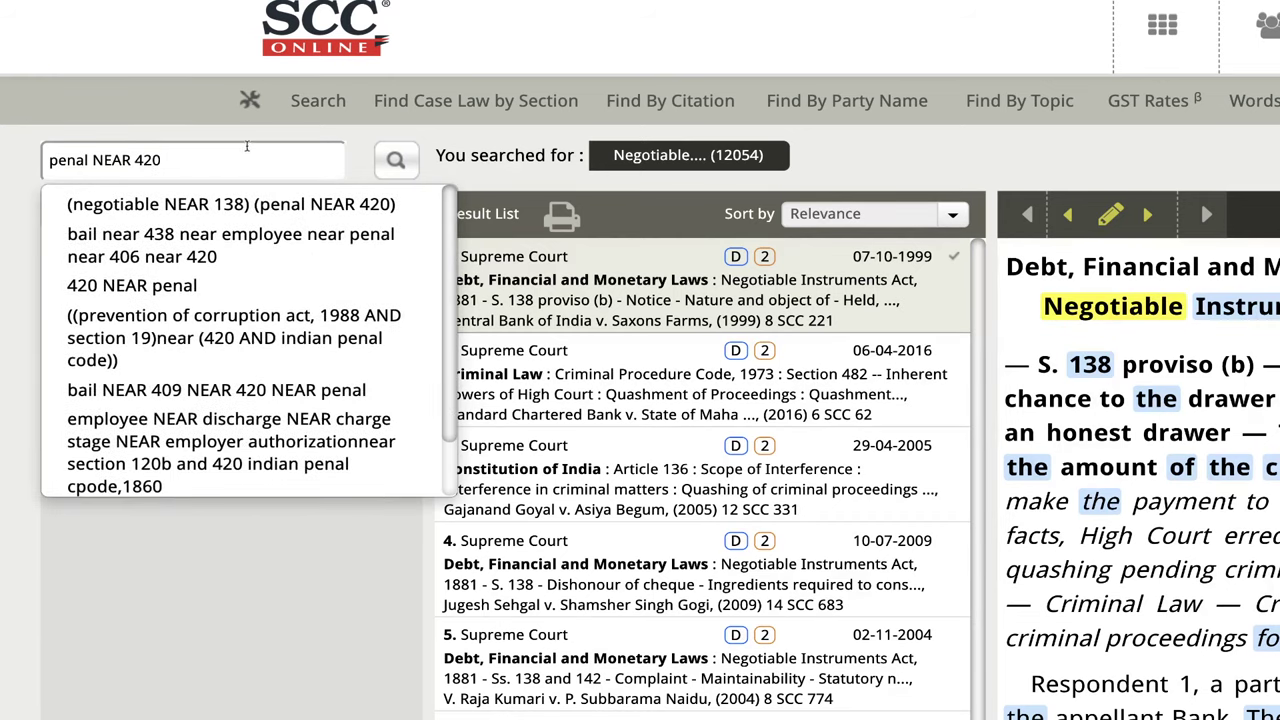
left_click(395, 160)
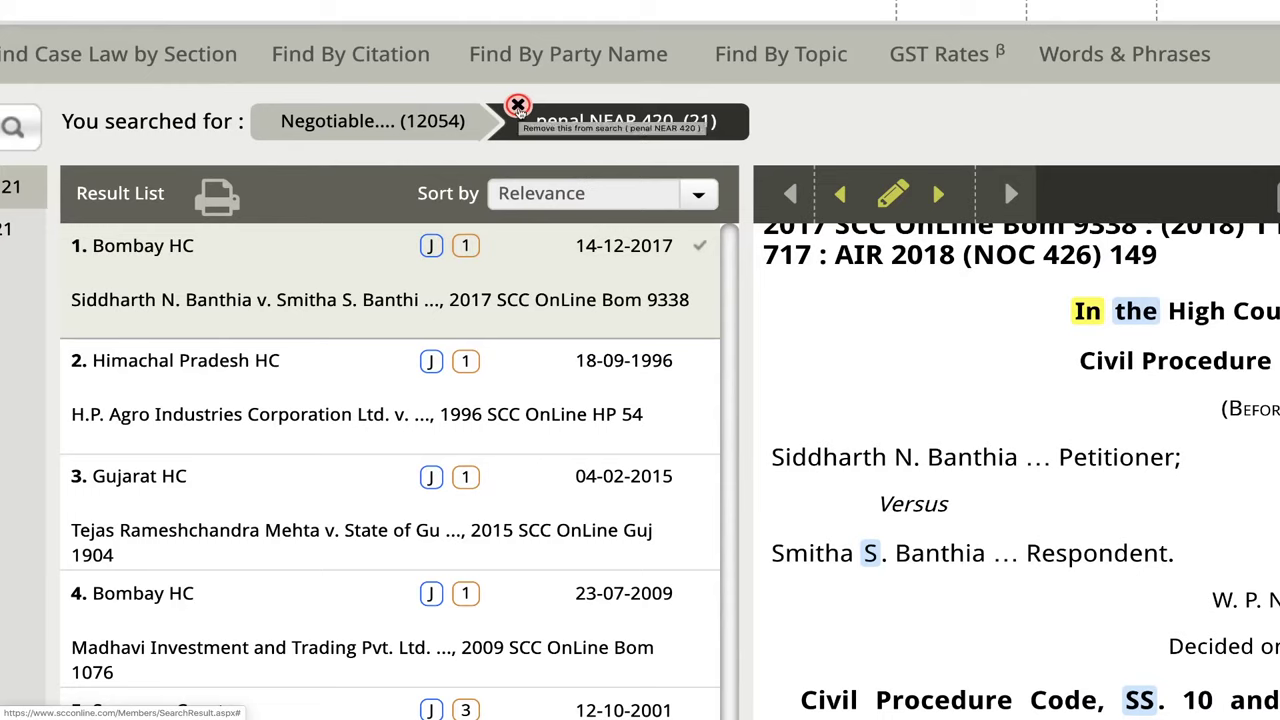
left_click(517, 106)
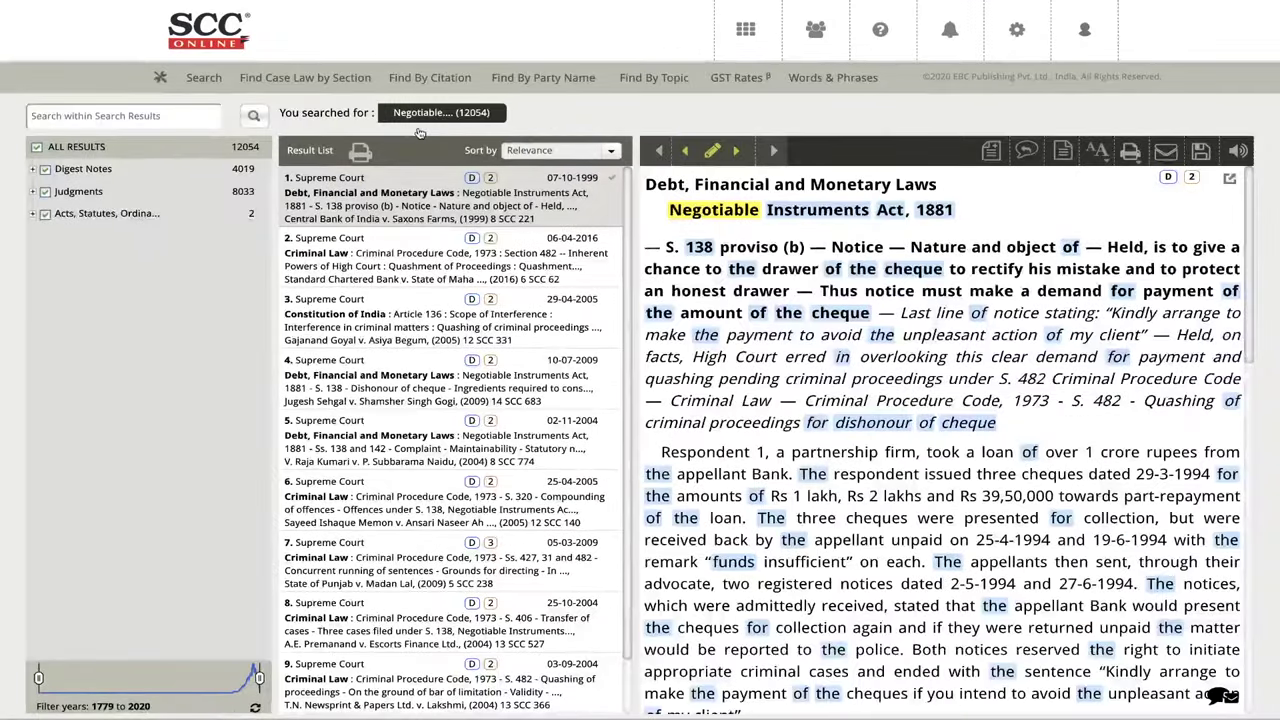
Open Words and Phrases from the dashboard and show the meaning of "bail".
left_click(747, 31)
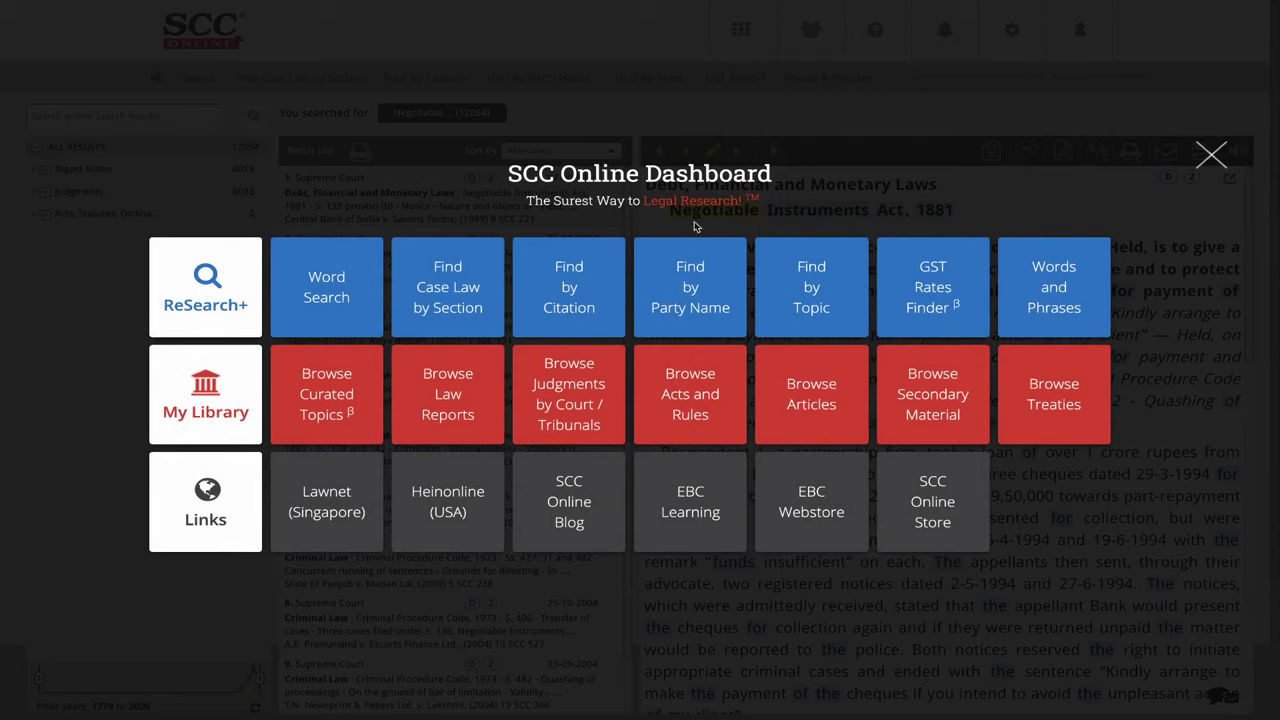
left_click(1056, 302)
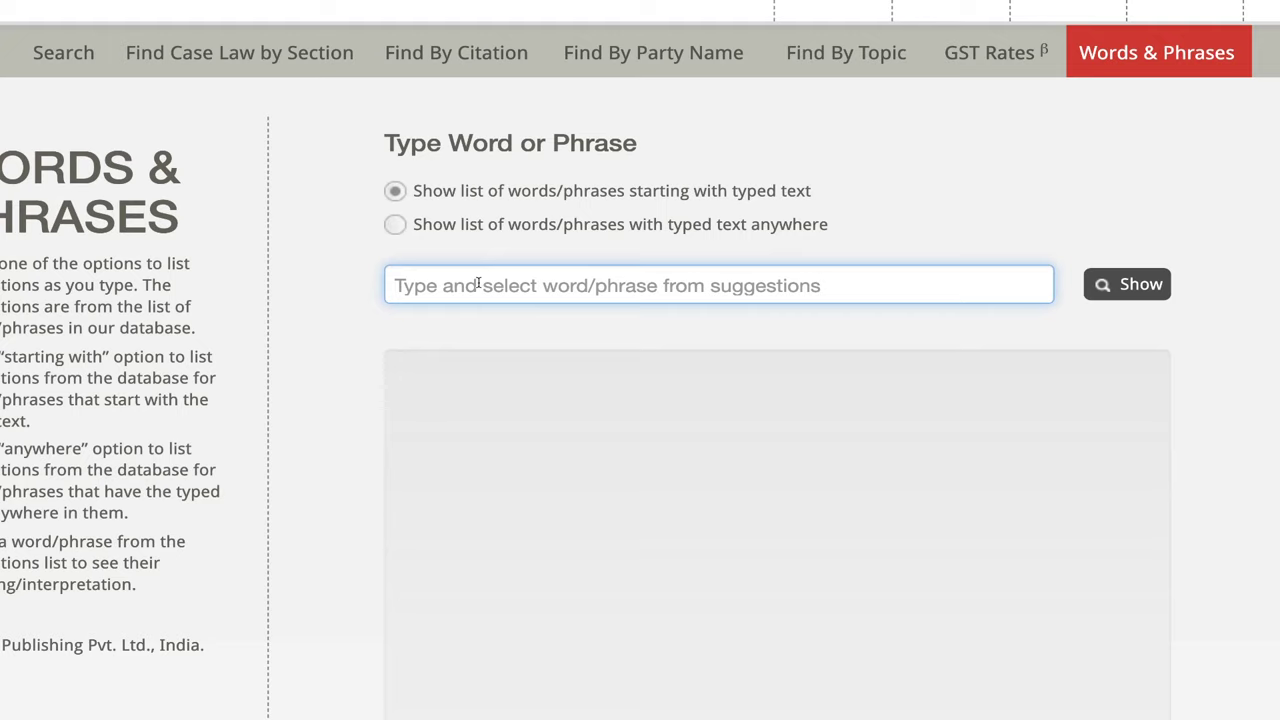
type("bail")
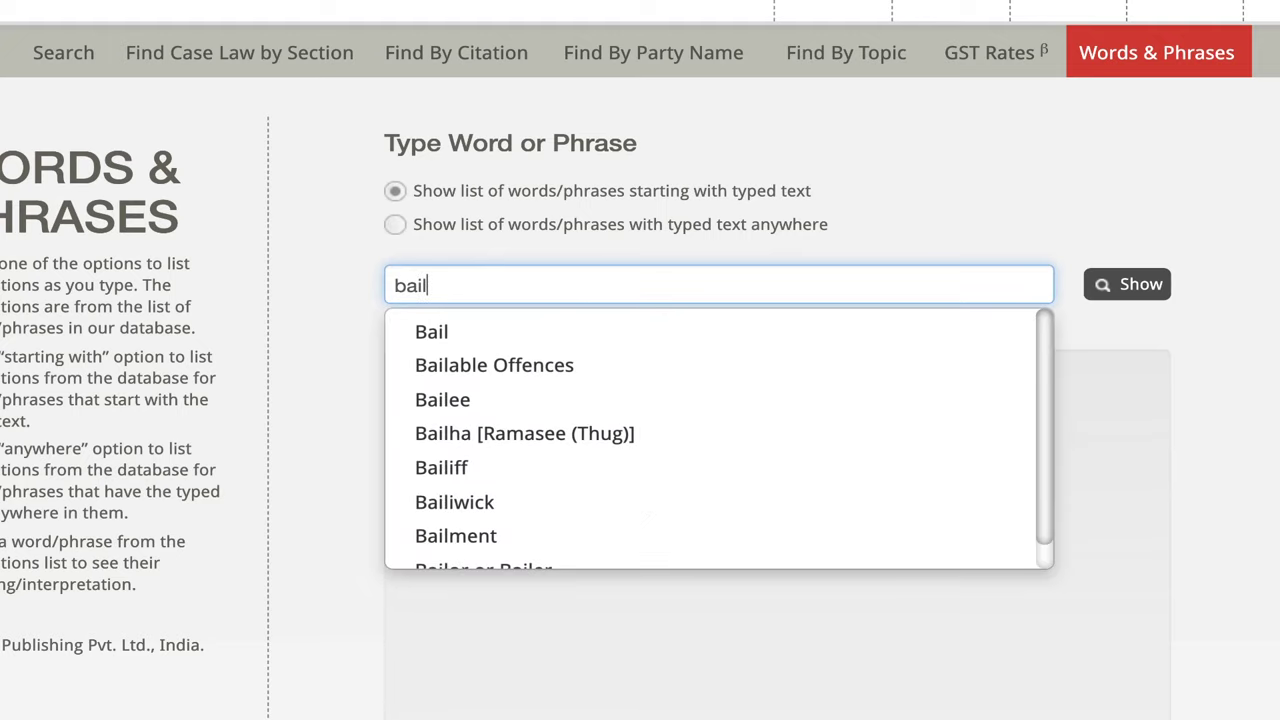
left_click(1143, 286)
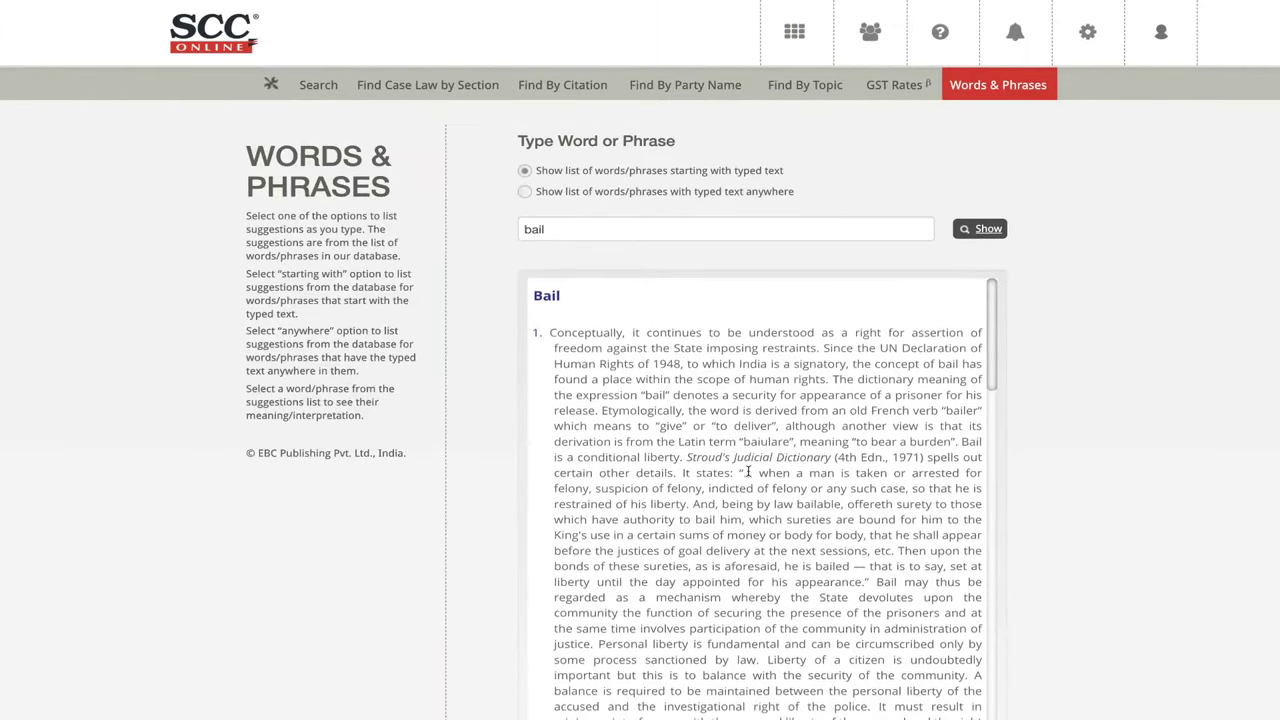
Read through the meanings of bail and highlight the number and [Whart.] source of the fourth meaning.
scroll(747, 472, "down", 5)
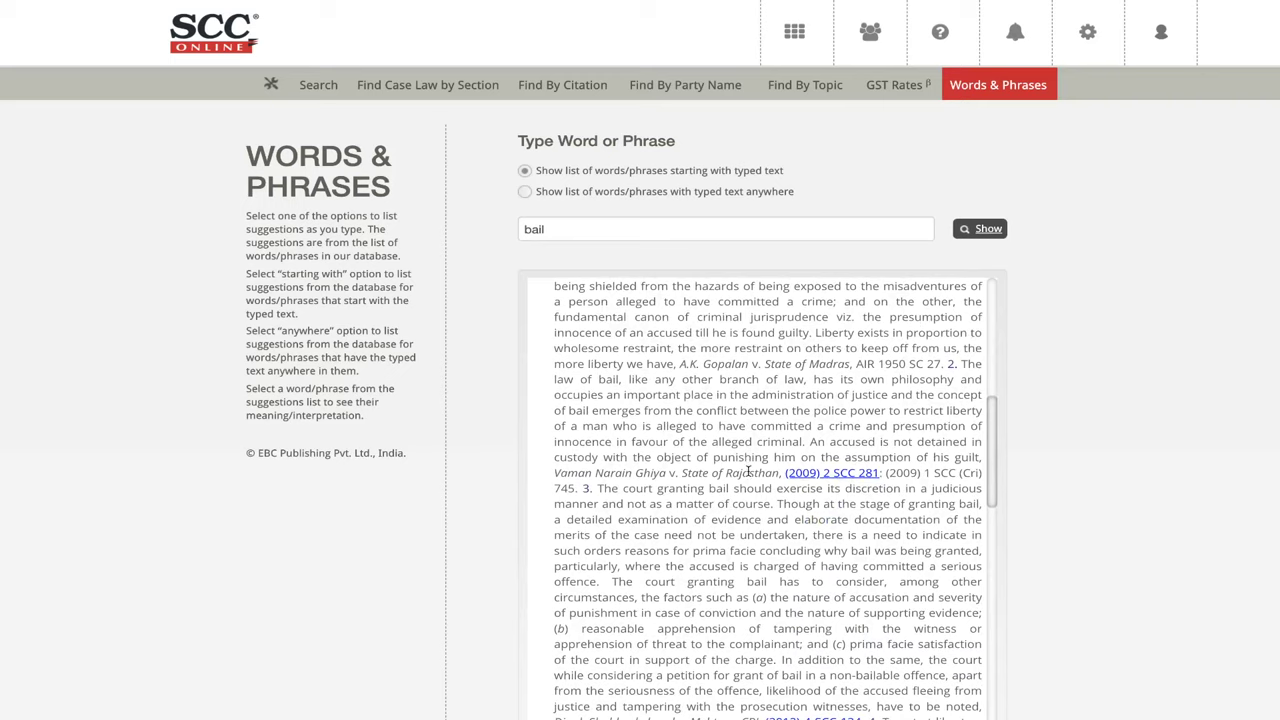
scroll(747, 472, "down", 1)
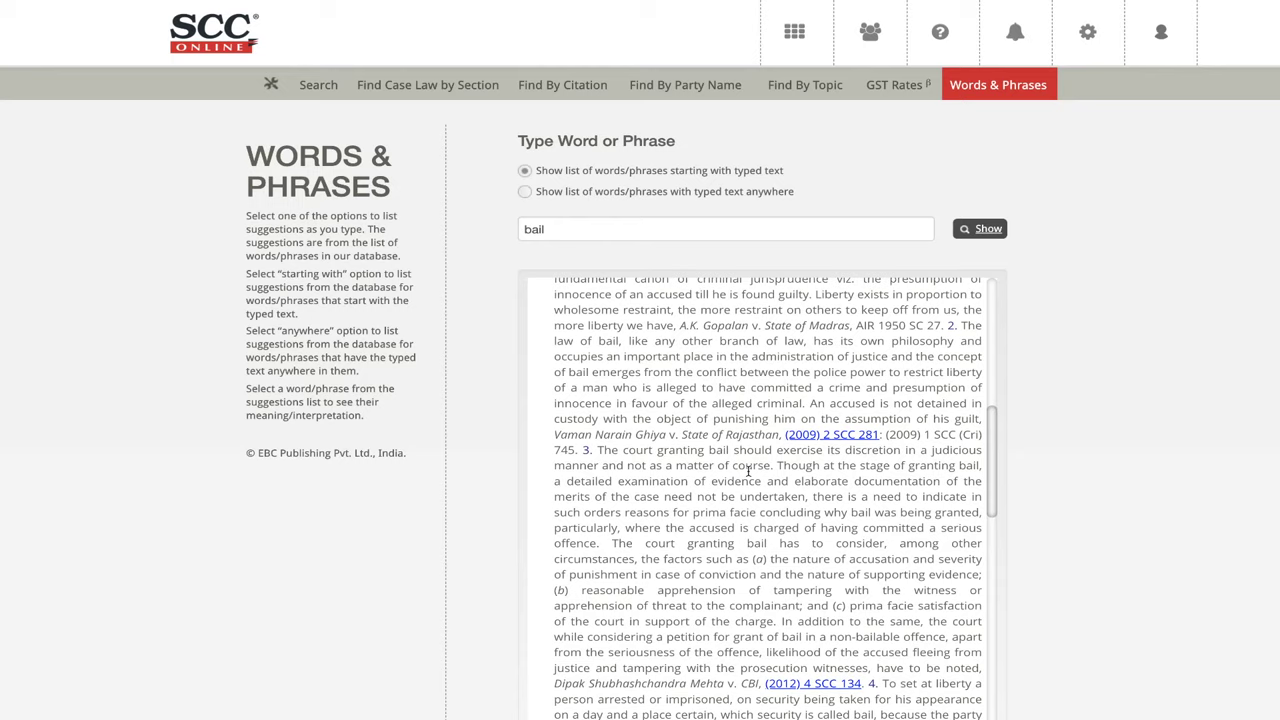
scroll(745, 403, "down", 3)
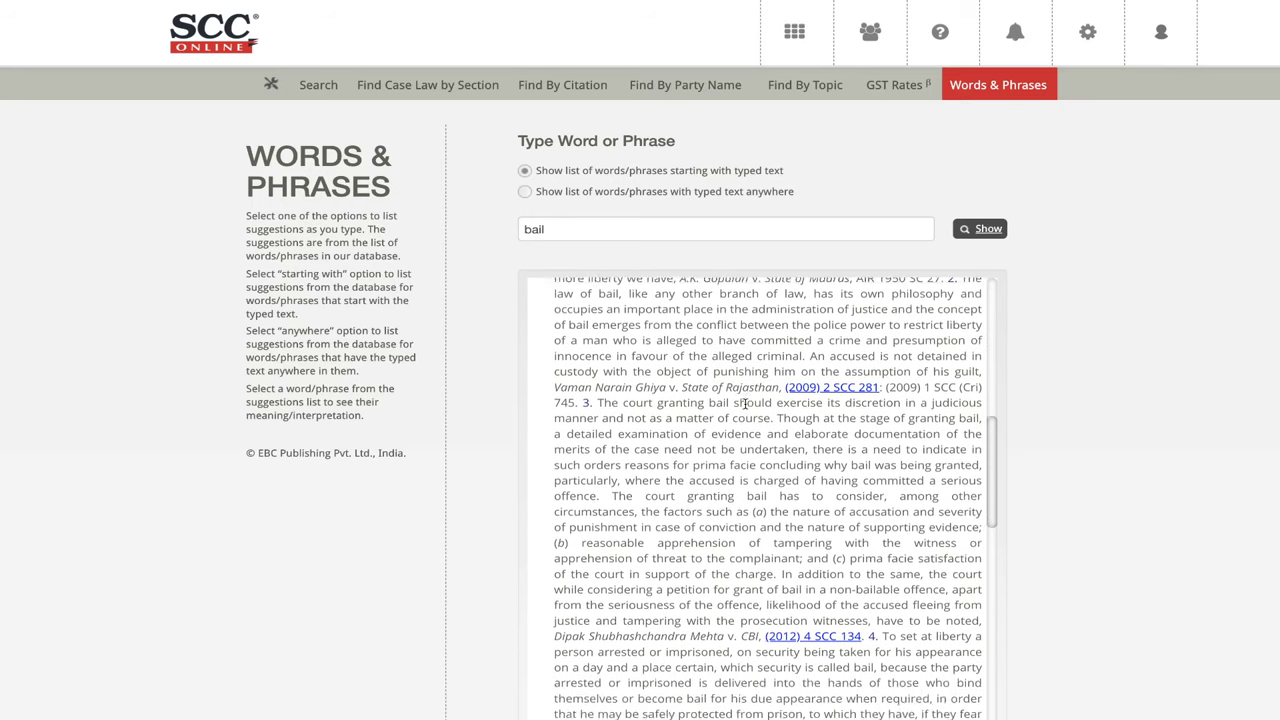
scroll(683, 519, "down", 1)
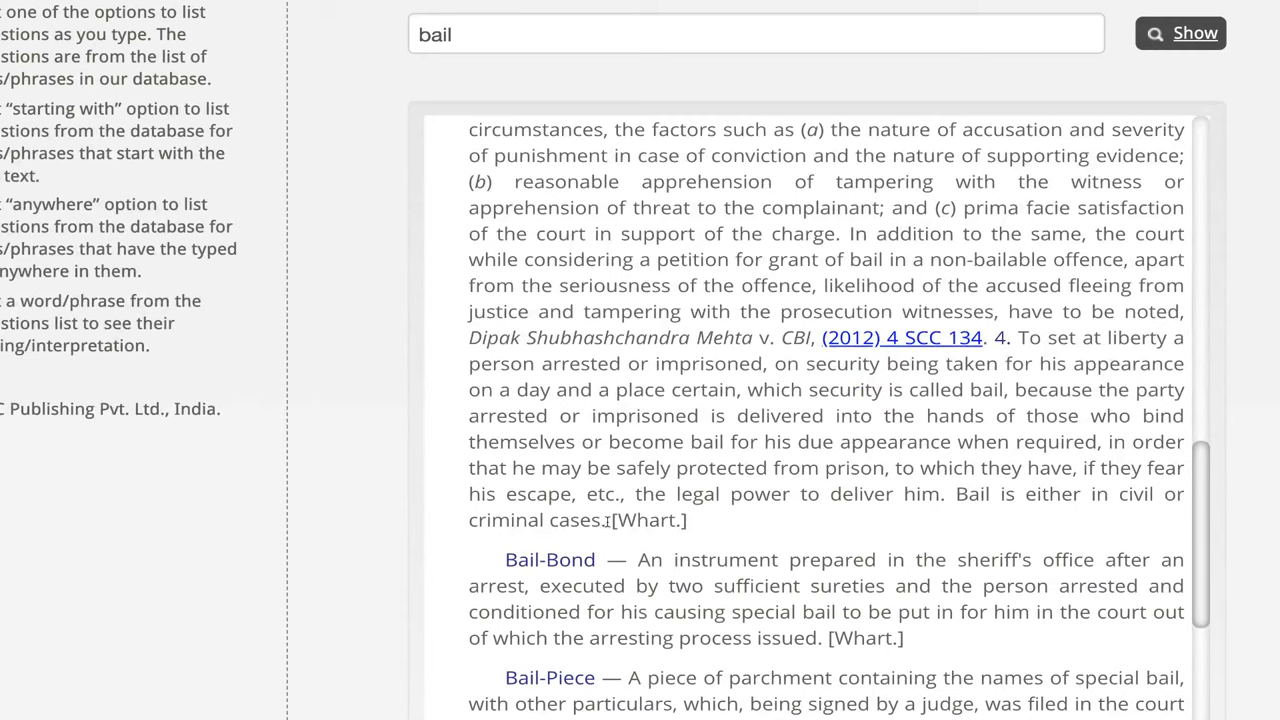
left_click_drag(610, 521, 708, 531)
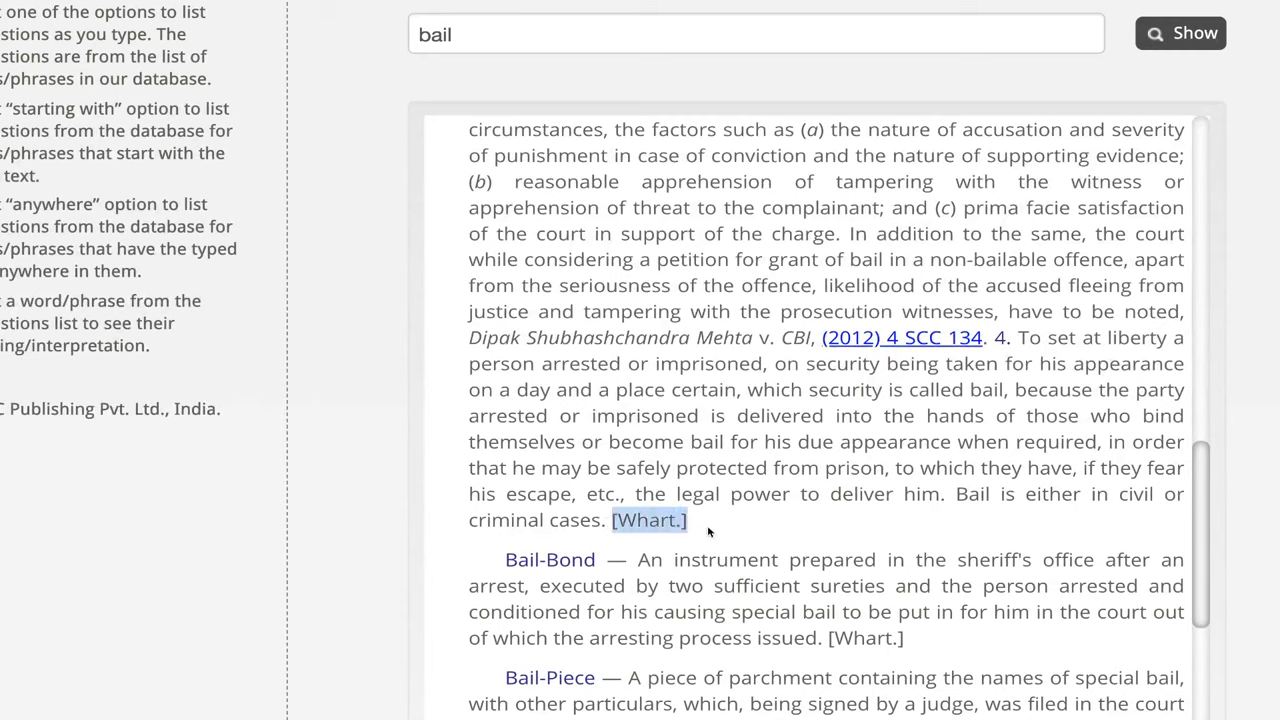
left_click_drag(995, 338, 1036, 338)
left_click_drag(689, 521, 612, 521)
Examine the third meaning of bail, highlighting its opening words and its cited case, (2012) 4 SCC 134.
scroll(985, 310, "up", 4)
scroll(985, 310, "up", 1)
left_click_drag(519, 343, 636, 345)
scroll(636, 350, "down", 1)
scroll(636, 352, "down", 2)
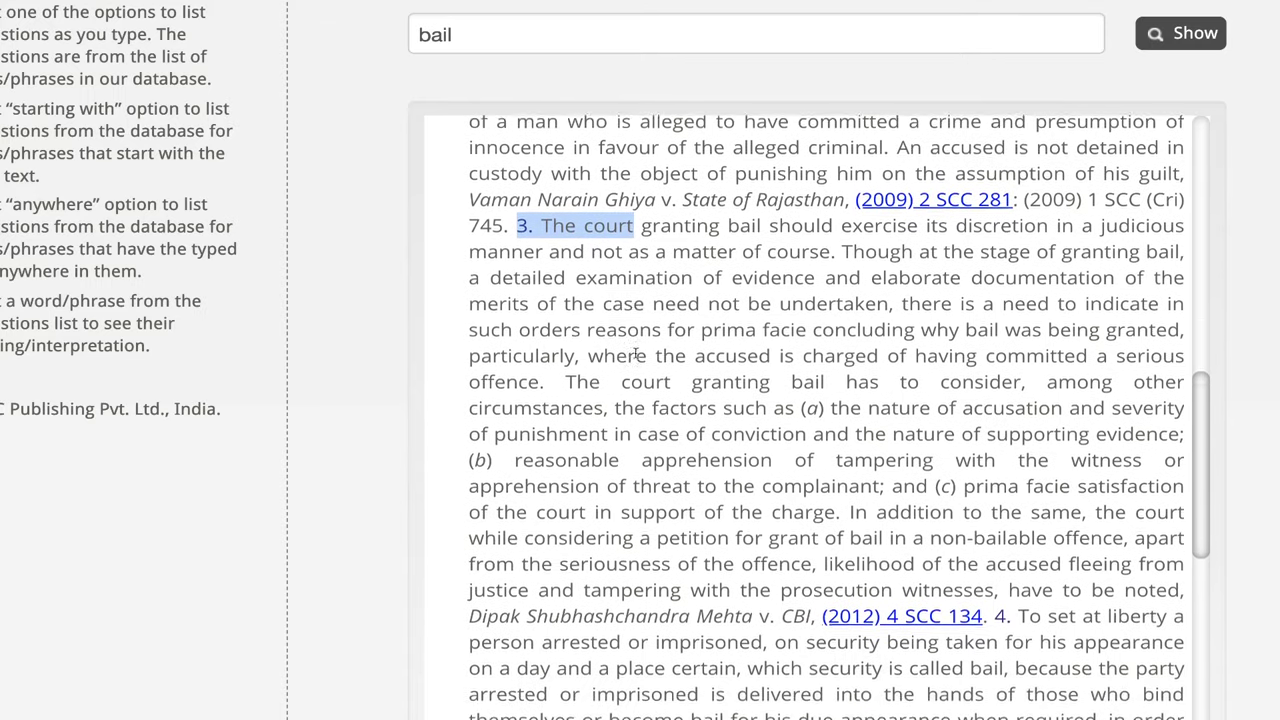
left_click_drag(469, 551, 988, 553)
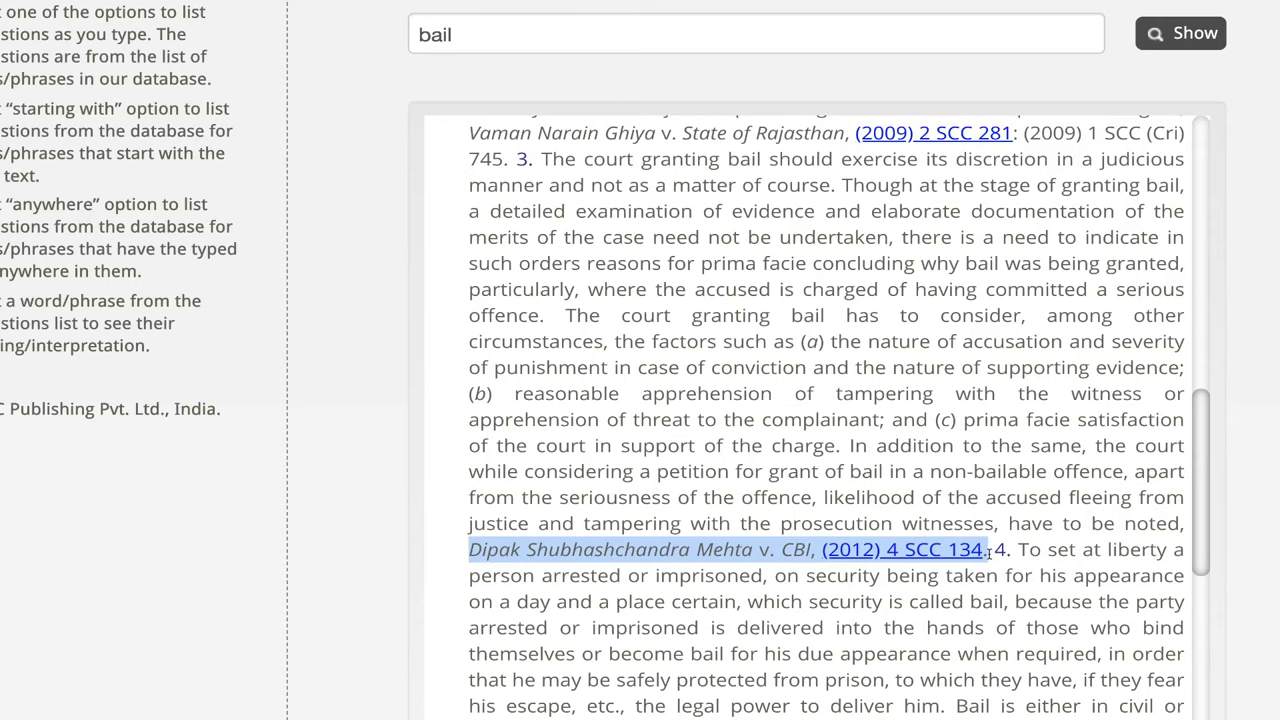
scroll(975, 551, "up", 5)
scroll(970, 550, "down", 10)
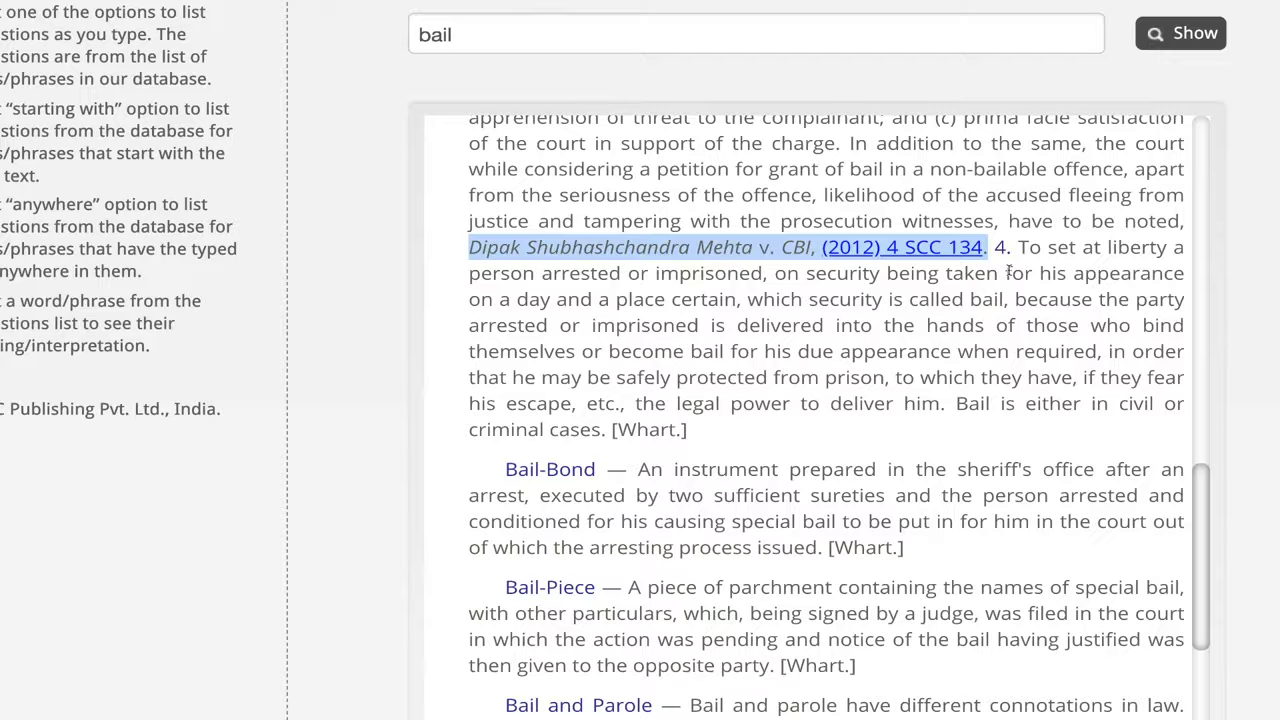
scroll(1009, 270, "up", 5)
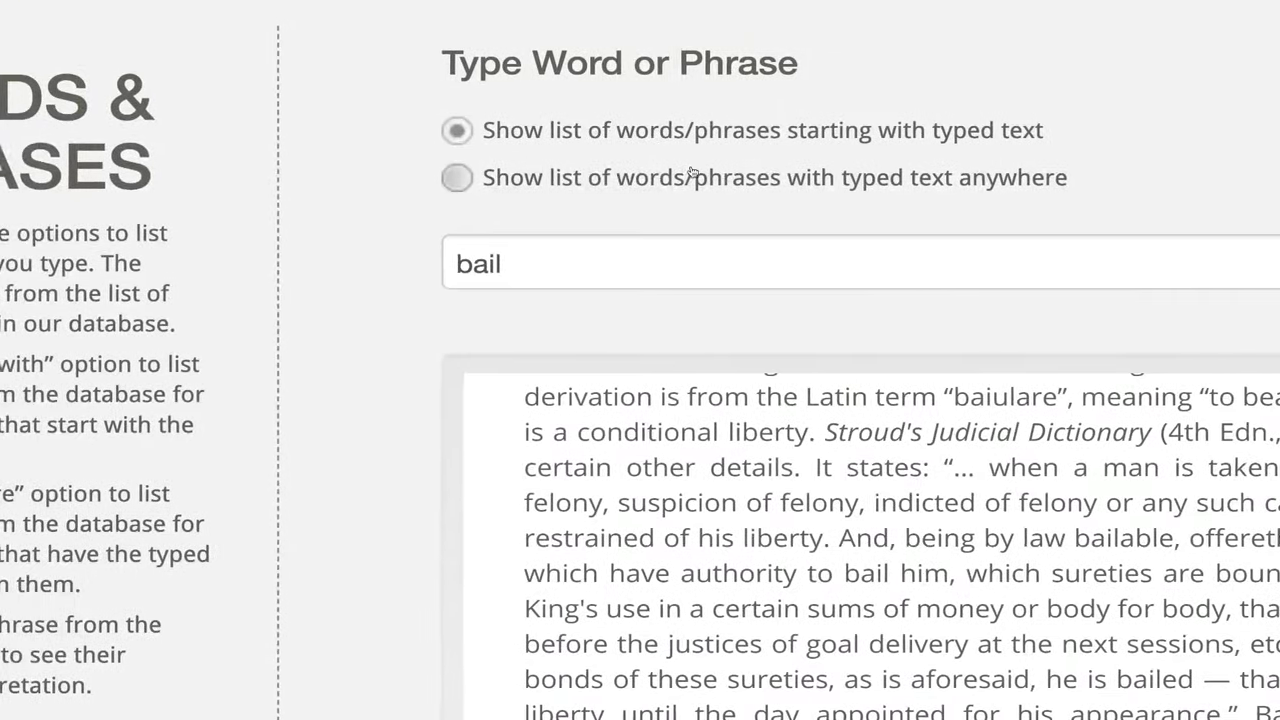
Set suggestions to match the entered text anywhere, re-enter "bail", and look through the suggested words and phrases.
left_click(543, 264)
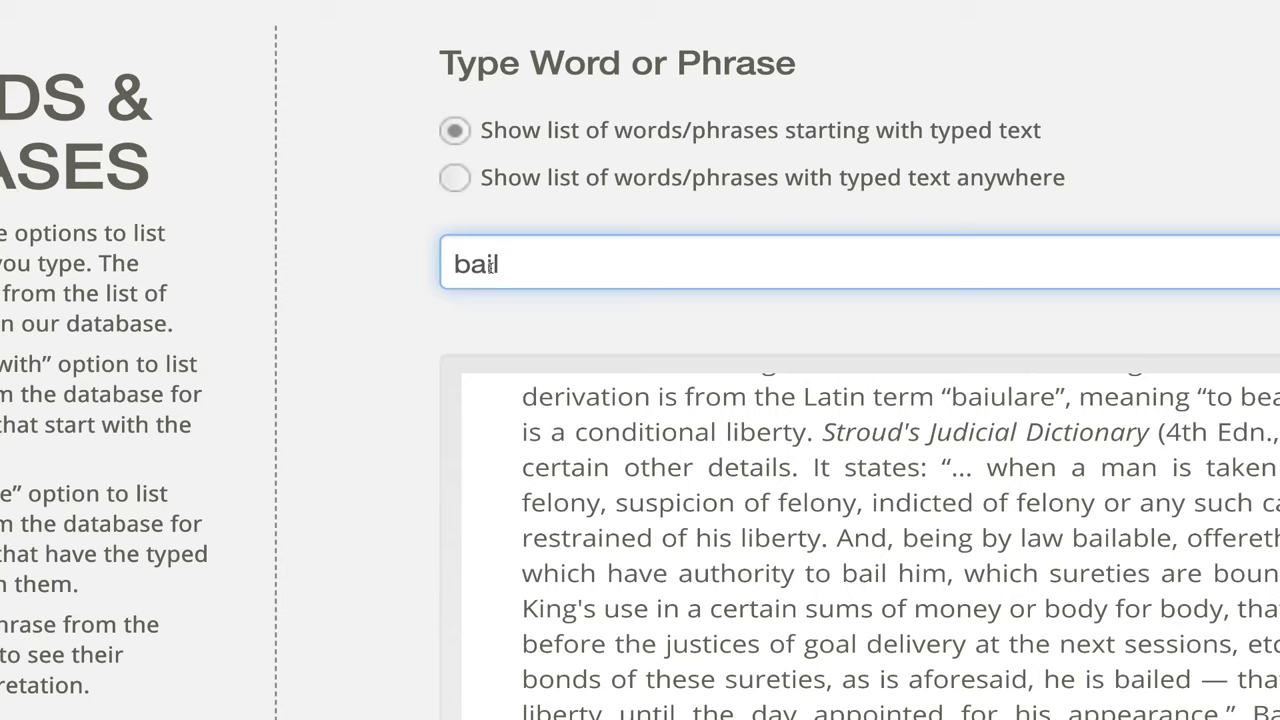
left_click(462, 184)
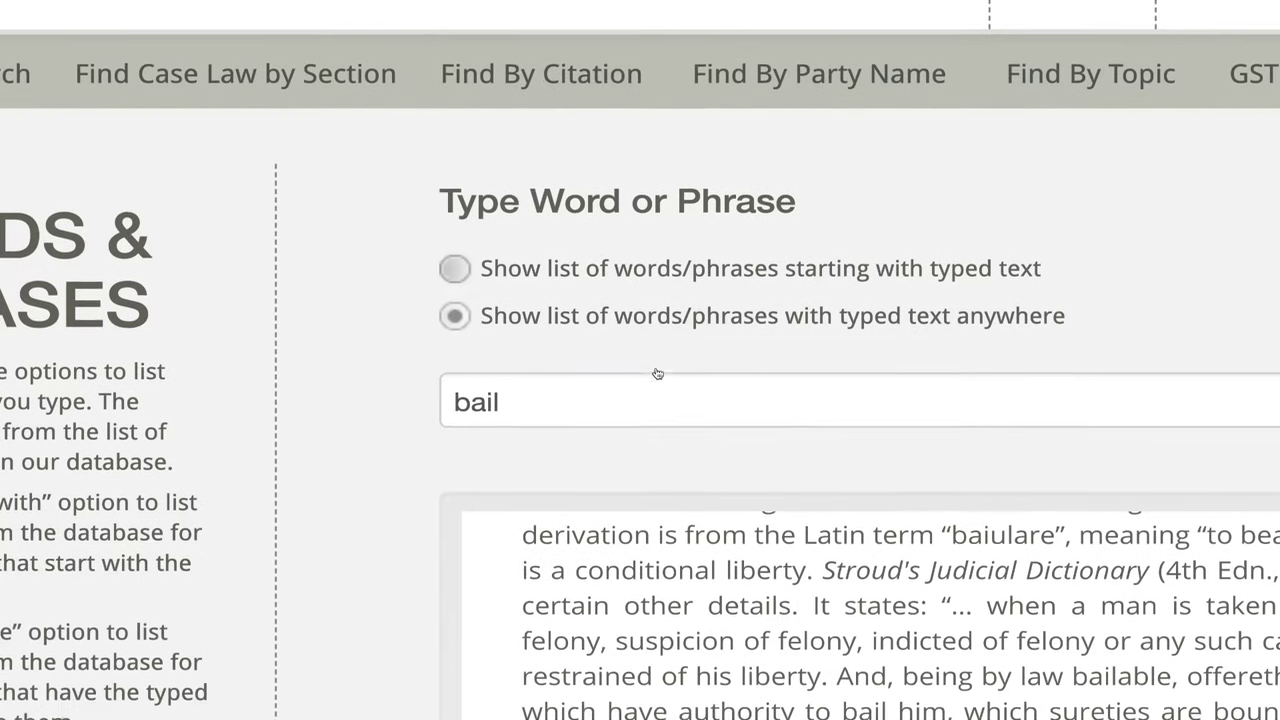
scroll(657, 373, "down", 1)
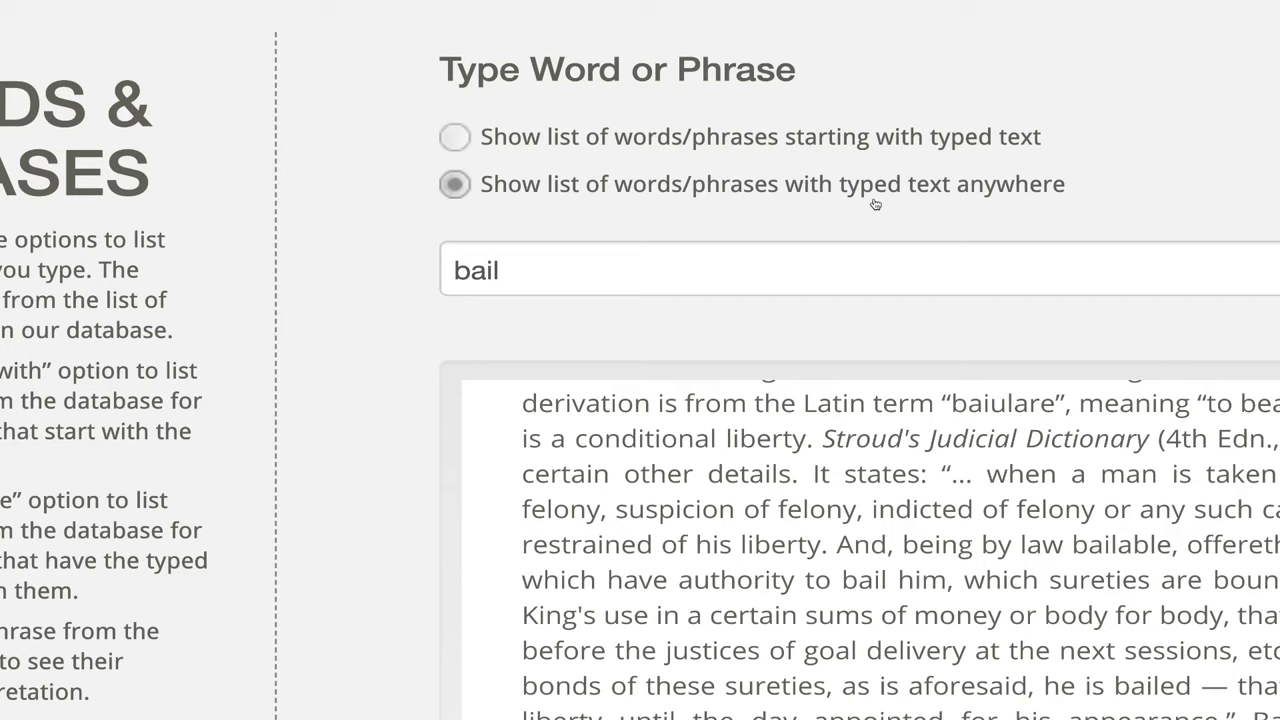
left_click(586, 270)
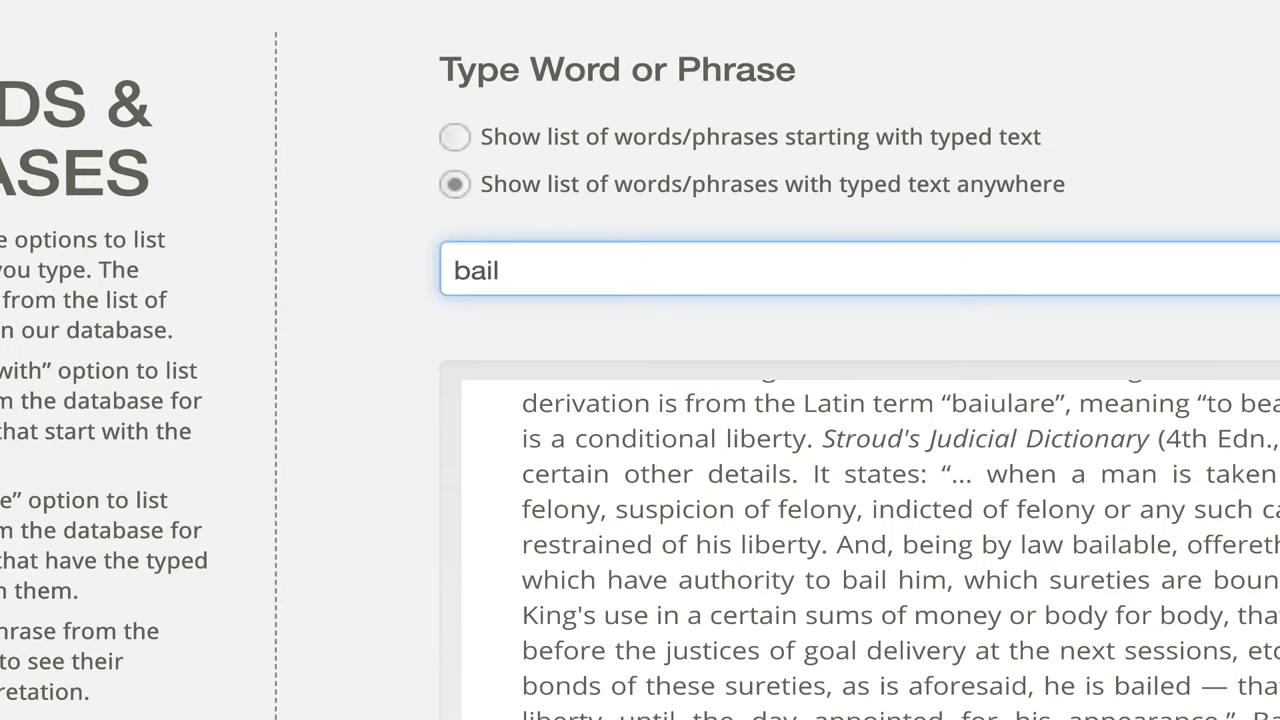
key("BackSpace")
key("BackSpace")
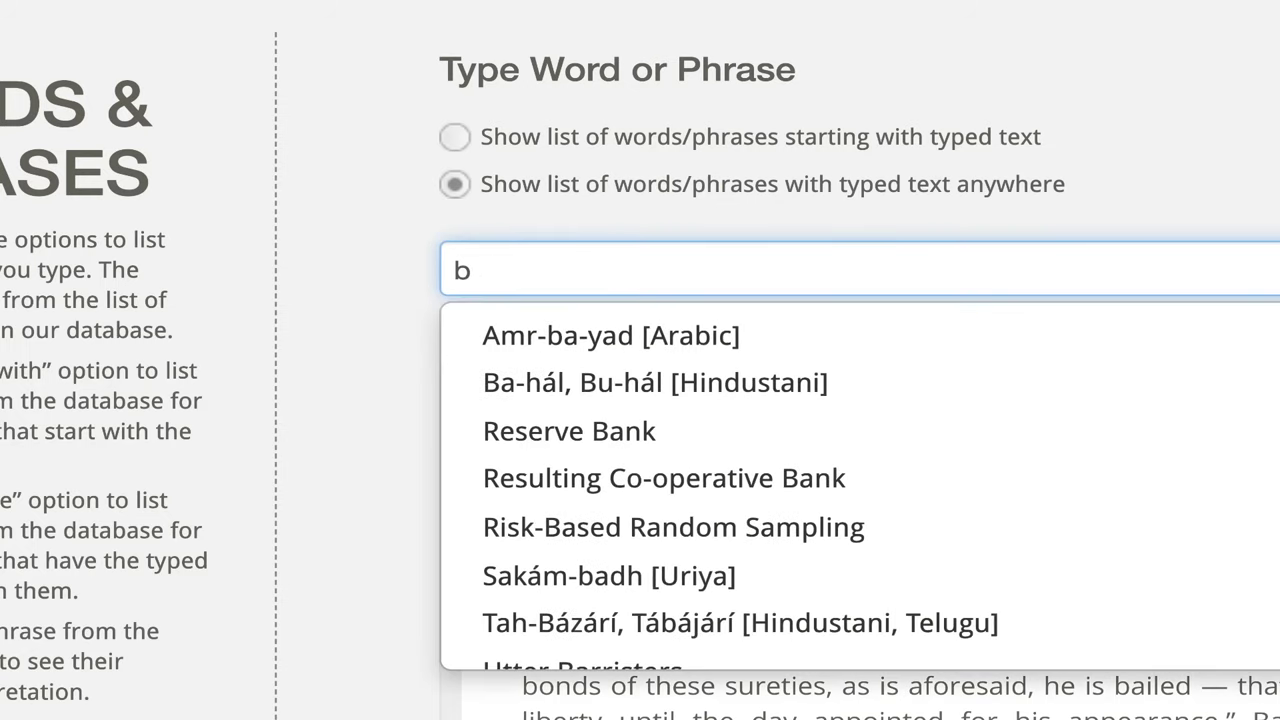
key("BackSpace")
key("BackSpace")
type("bail")
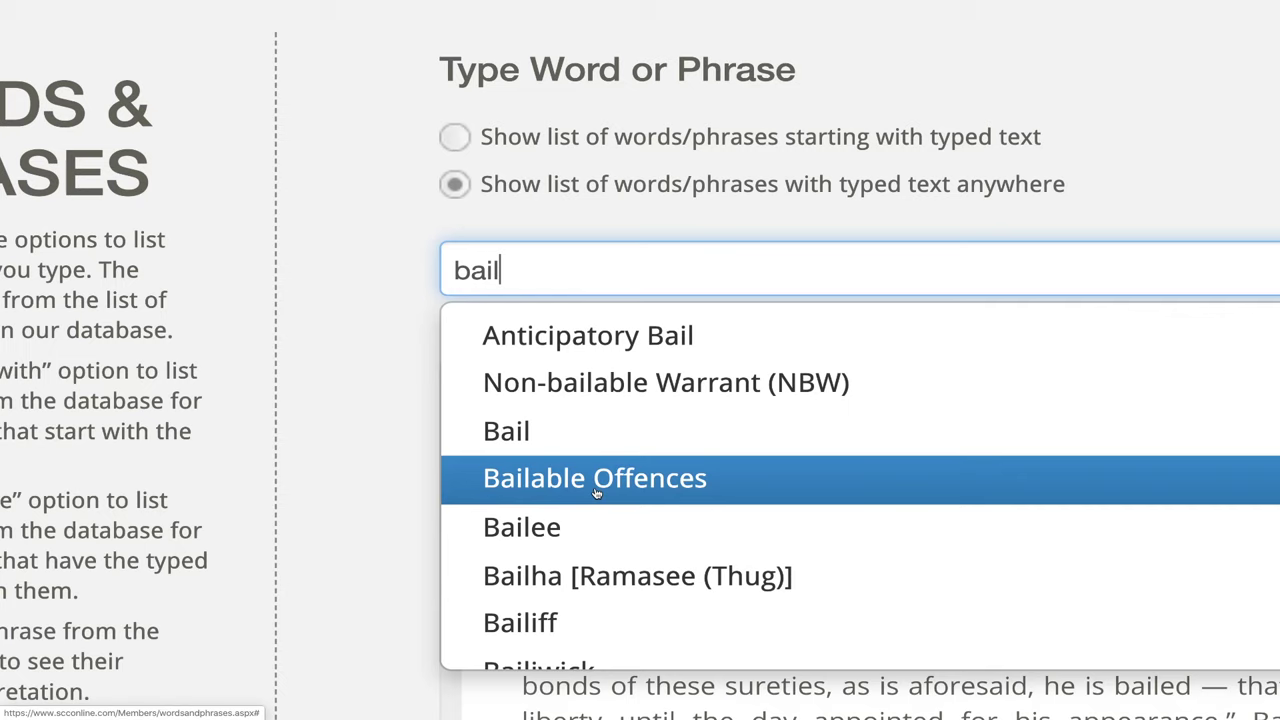
scroll(609, 529, "down", 3)
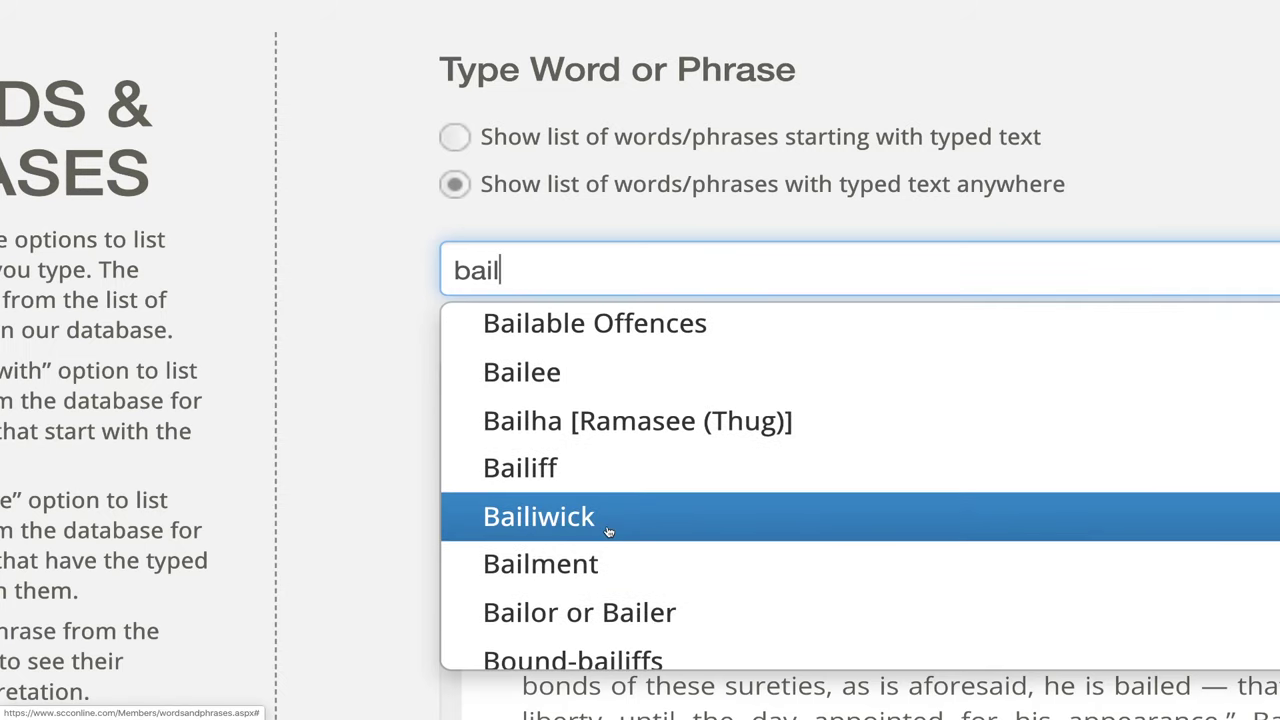
scroll(609, 529, "up", 5)
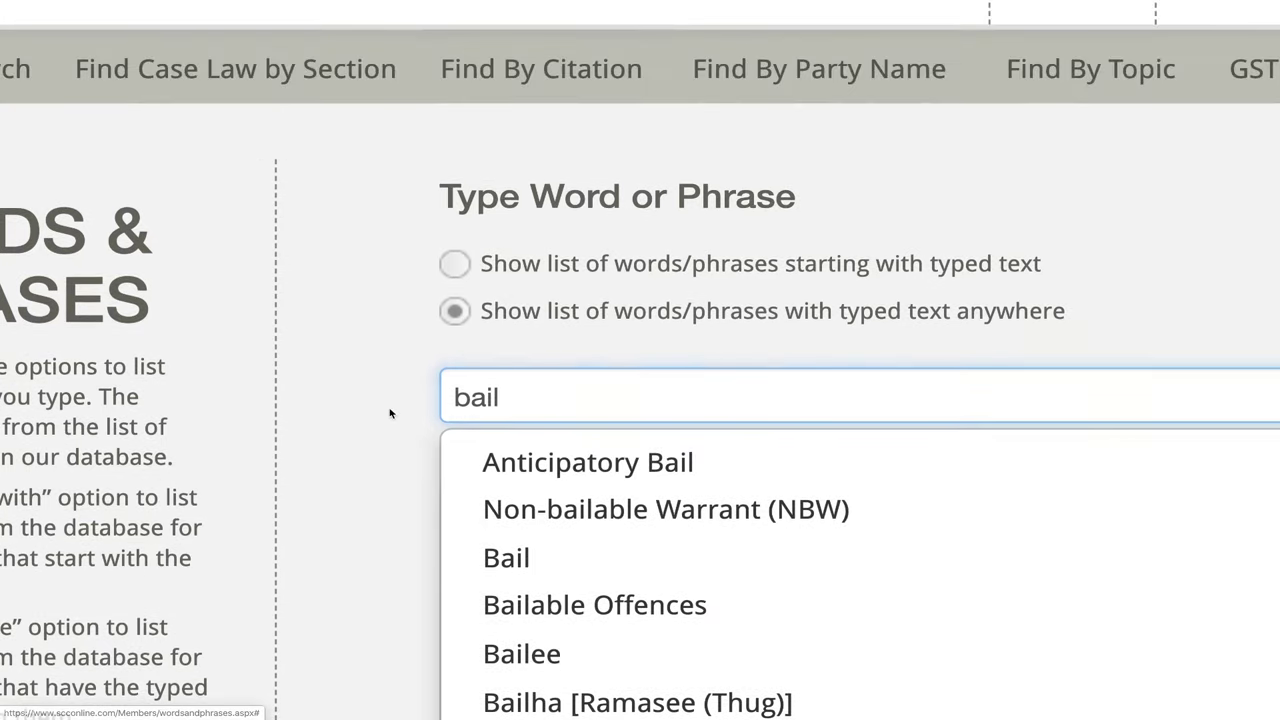
left_click(390, 413)
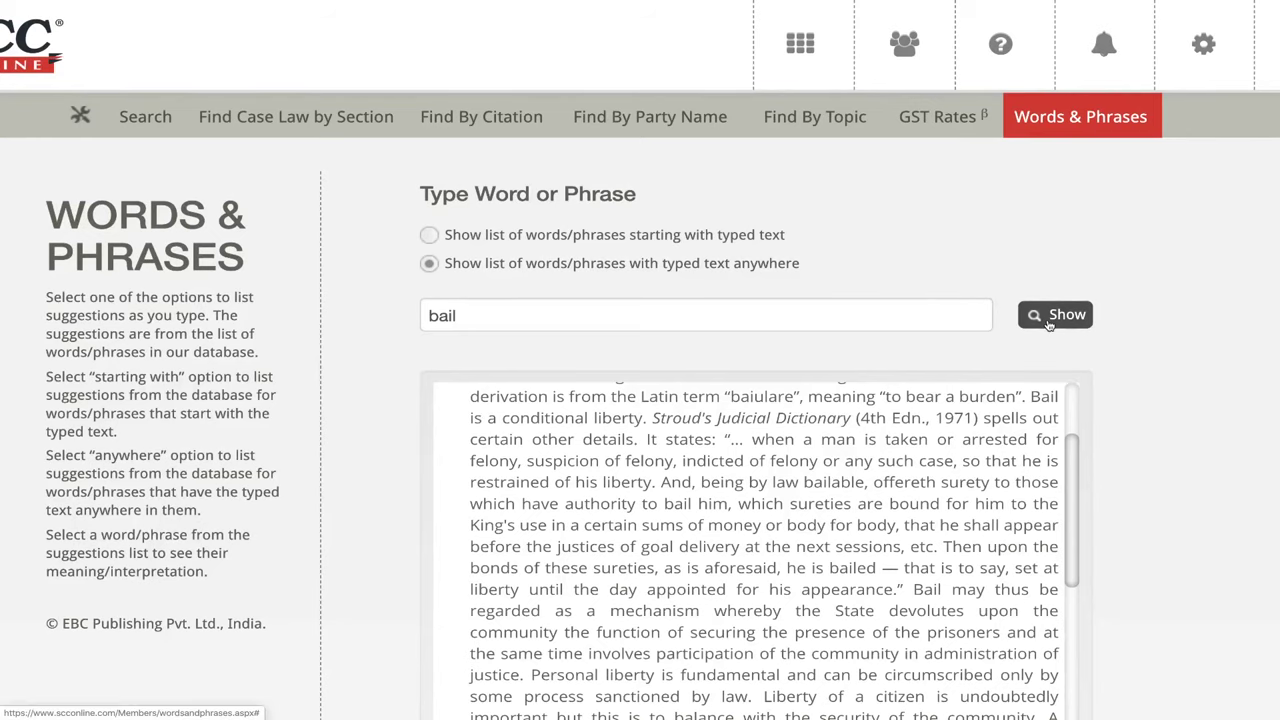
Show the meaning of "bail" and read through the related entries, from Bail-Bond to Bail, Parole and Furlough.
left_click(1030, 317)
scroll(677, 500, "down", 5)
scroll(677, 577, "down", 6)
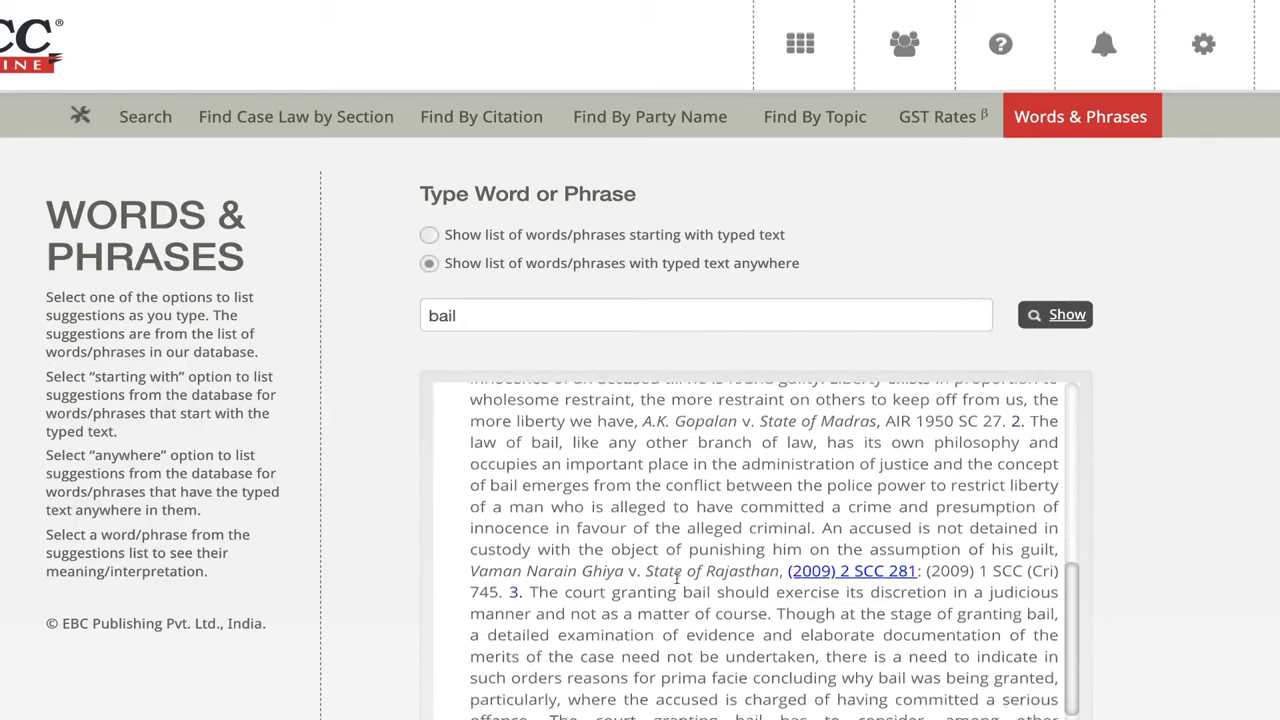
scroll(677, 580, "down", 4)
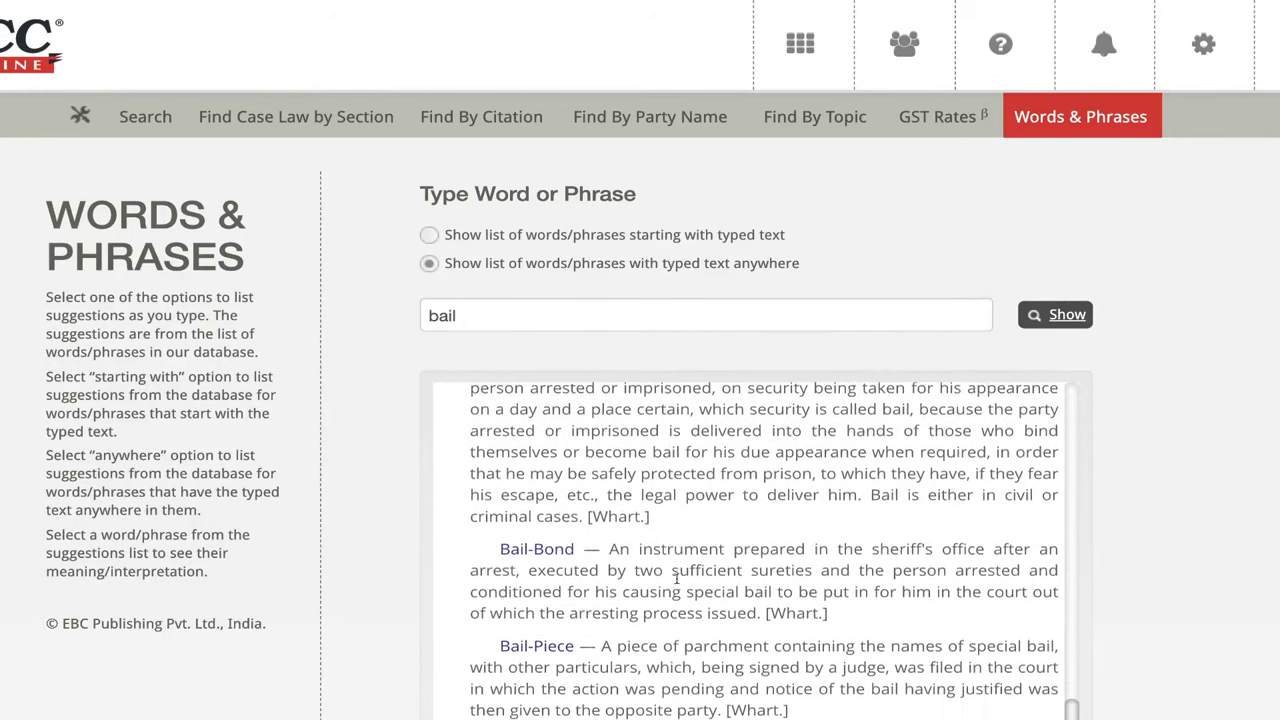
scroll(677, 580, "down", 5)
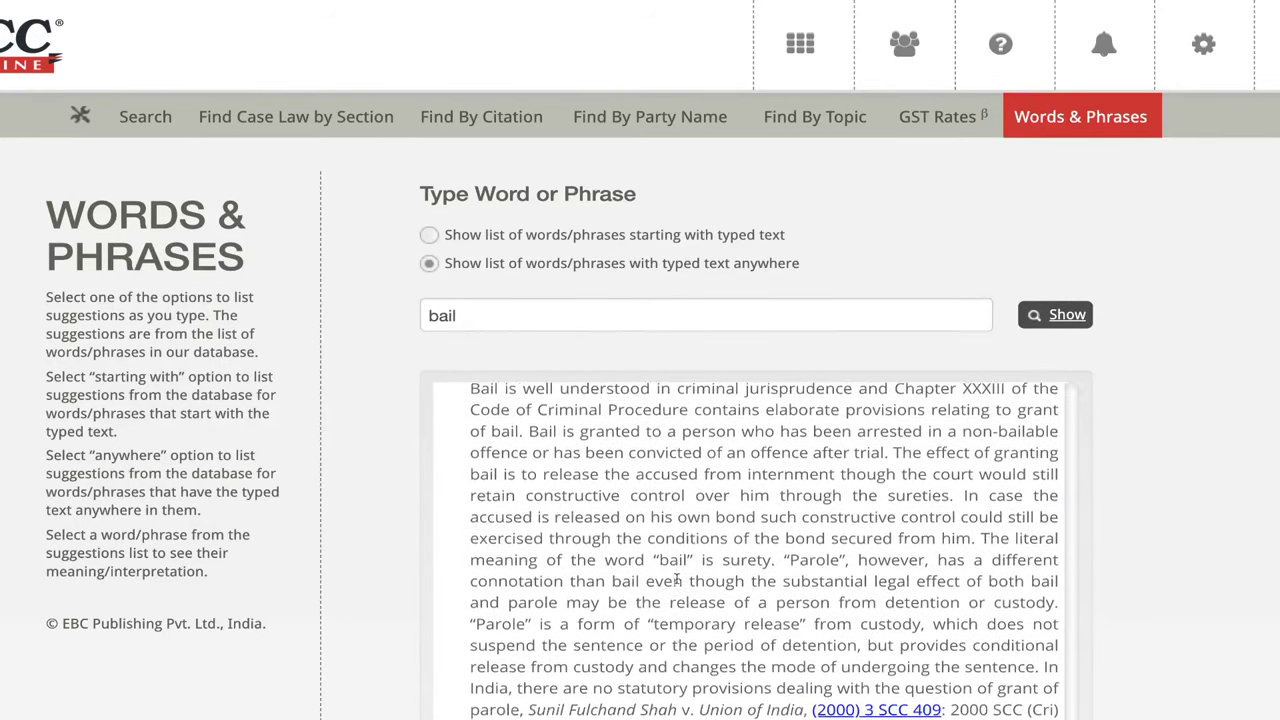
scroll(677, 580, "down", 6)
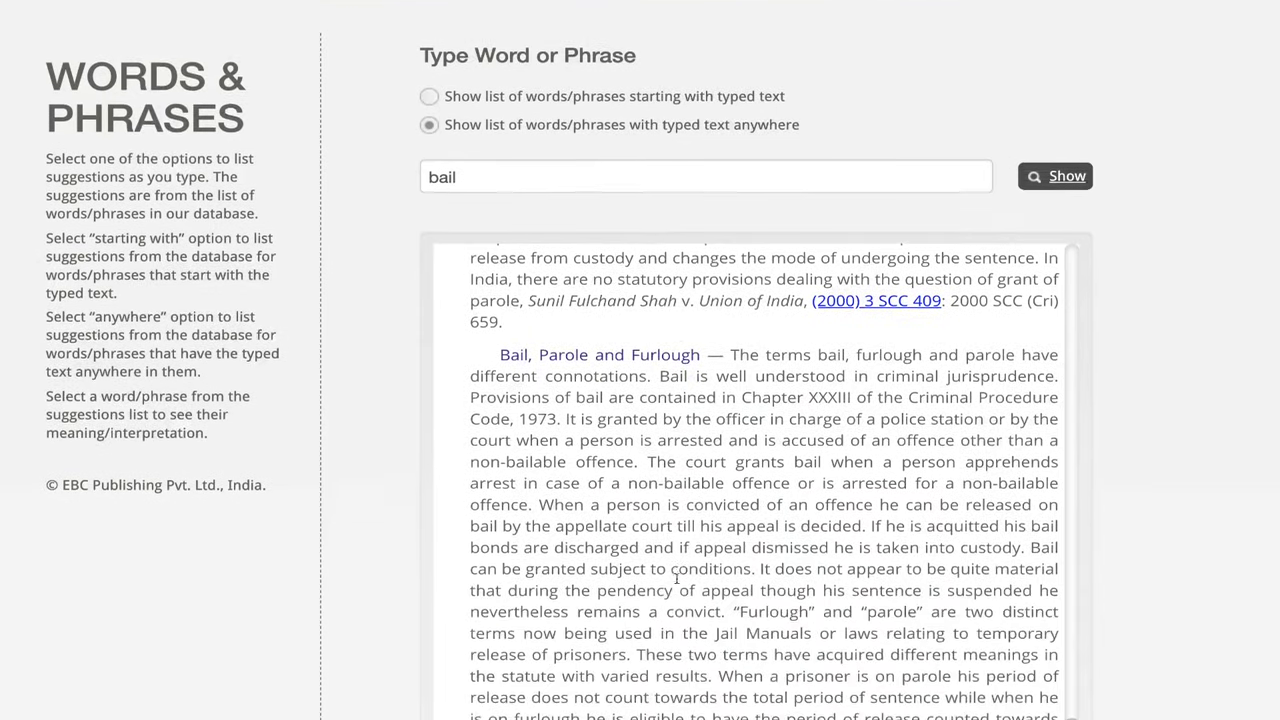
scroll(677, 580, "up", 6)
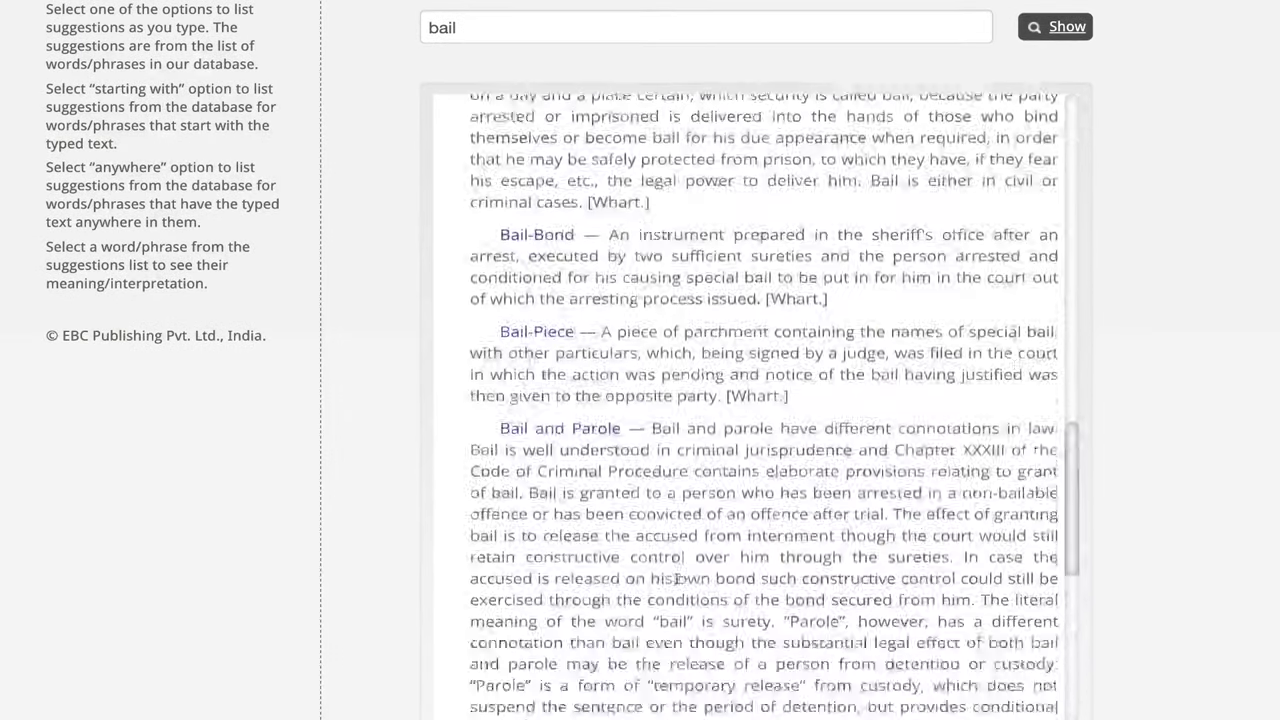
scroll(1249, 396, "up", 3)
Clear the word field and enter "bail" again to list the phrases containing it anywhere.
left_click(504, 206)
key("BackSpace")
key("BackSpace")
key("BackSpace")
key("BackSpace")
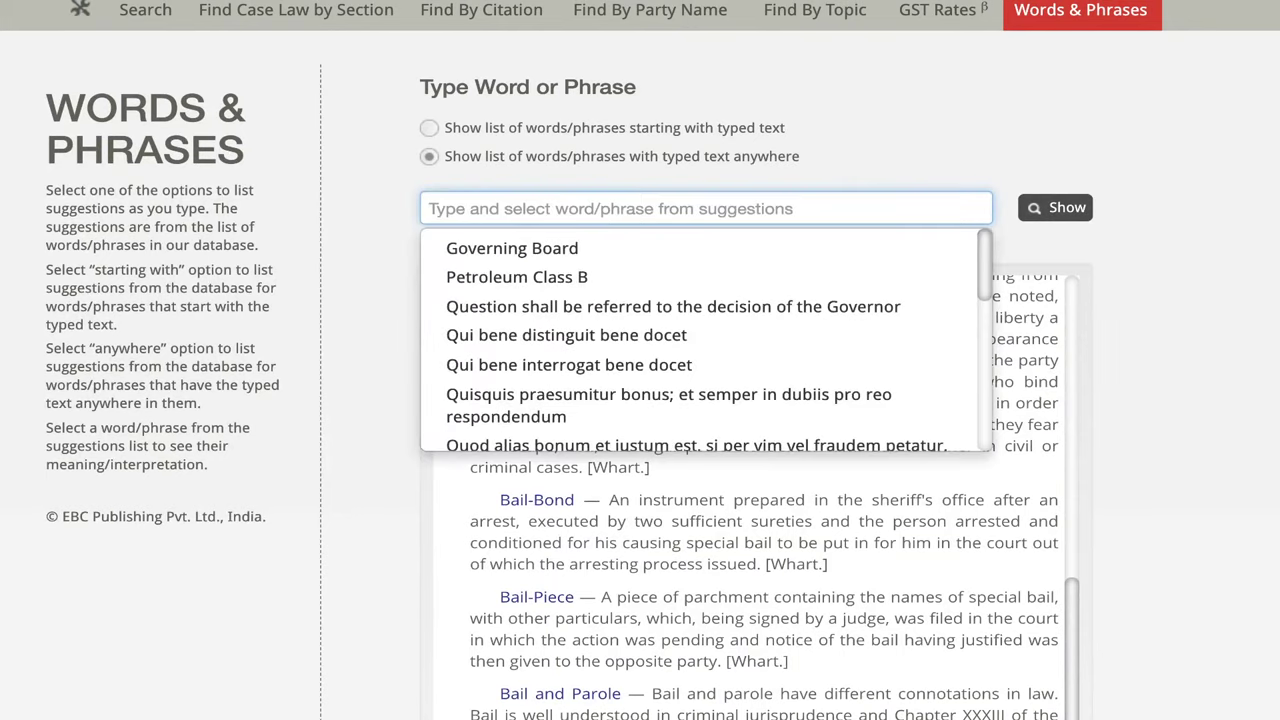
type("bail")
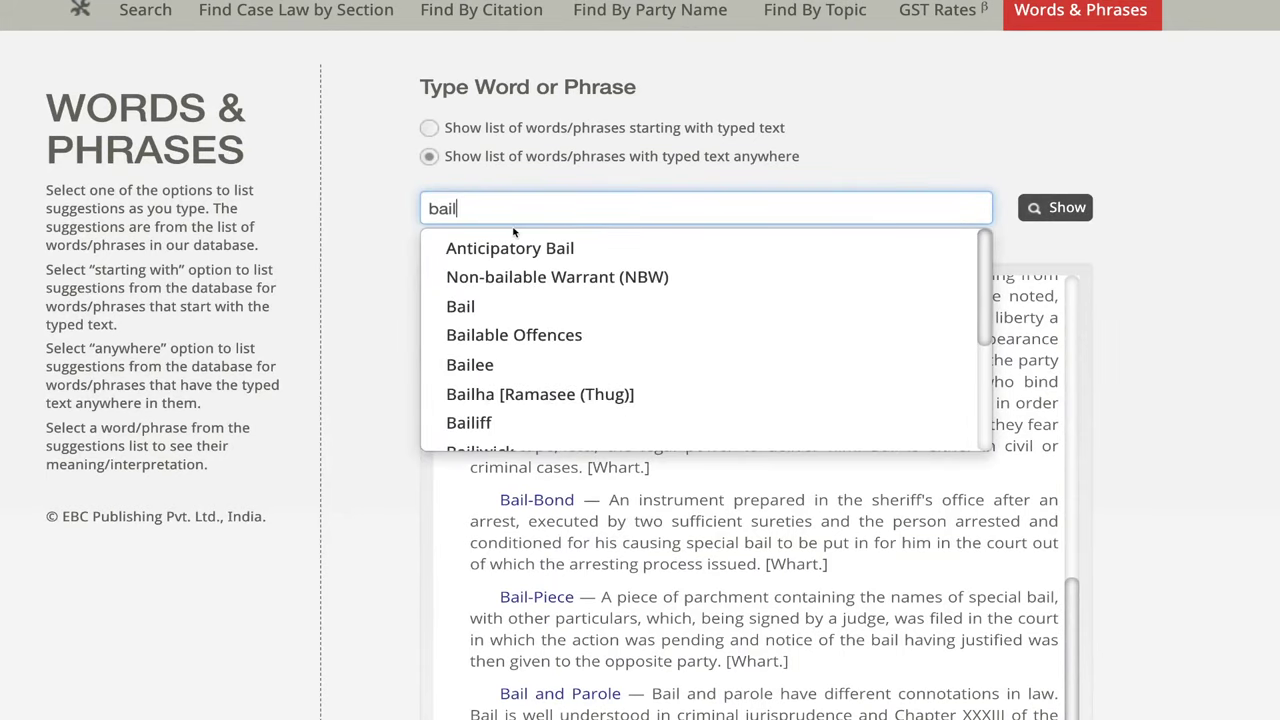
Switch suggestions to those starting with the entered text and re-enter "bail" to list the matching words.
left_click(466, 129)
scroll(467, 129, "up", 1)
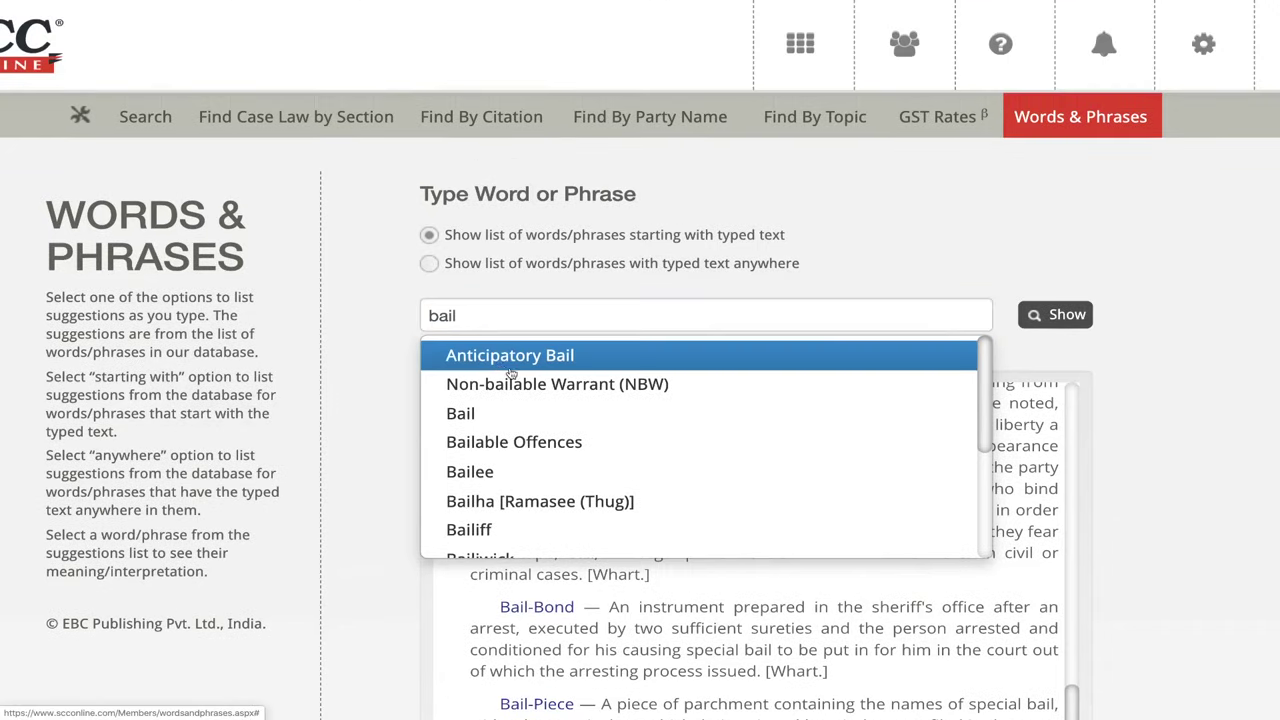
left_click(491, 314)
key("BackSpace")
key("BackSpace")
key("BackSpace")
key("BackSpace")
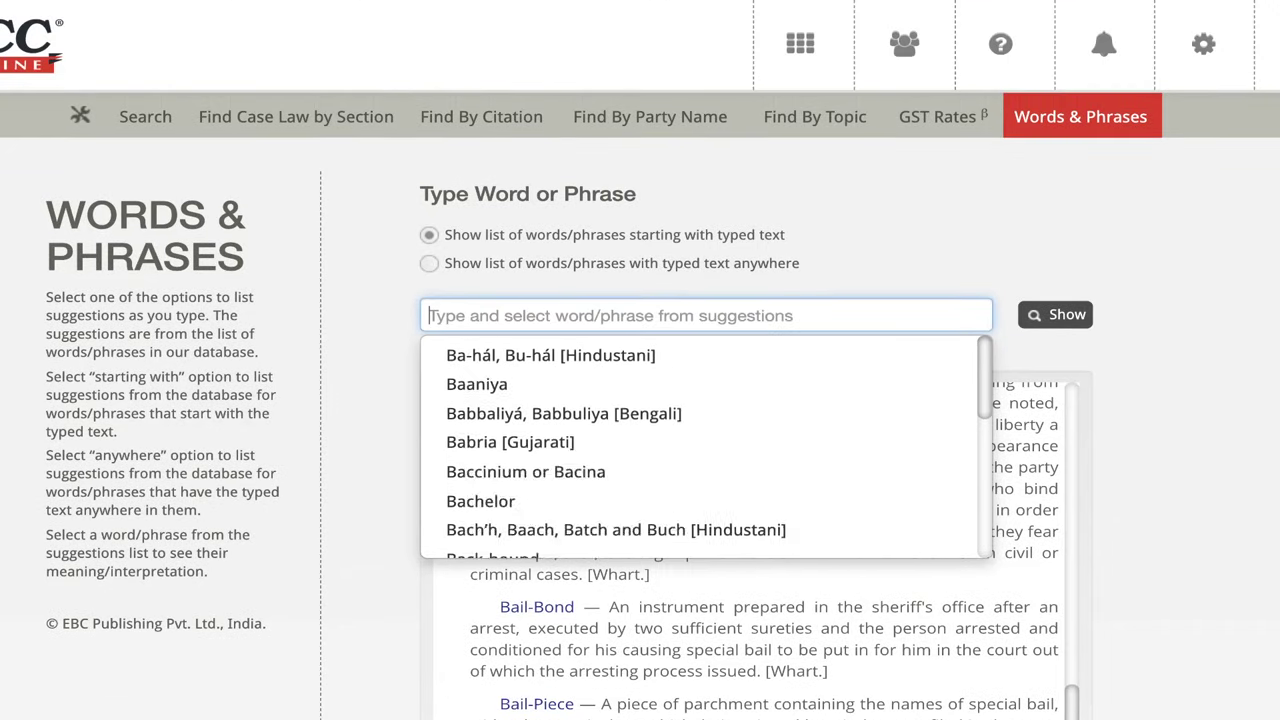
type("bail")
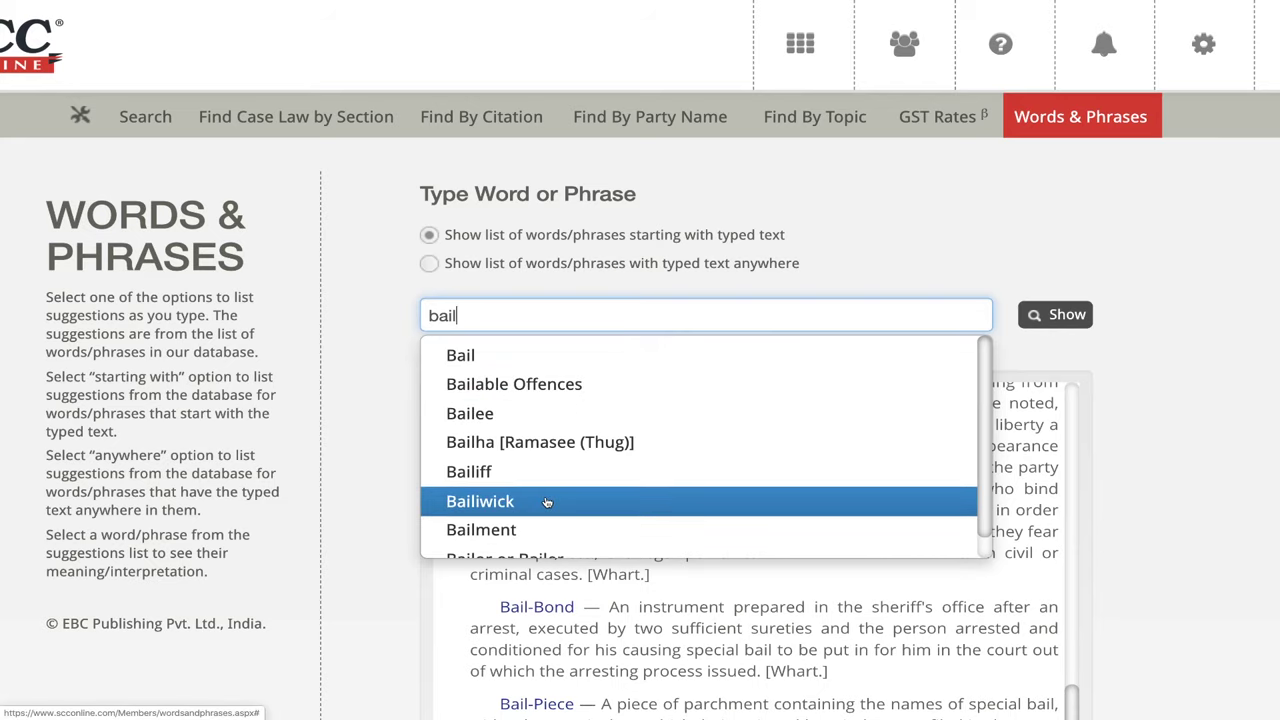
Switch back to matching text anywhere, go to the start of the Bail entry, and refresh the suggestions for "bail".
left_click(429, 263)
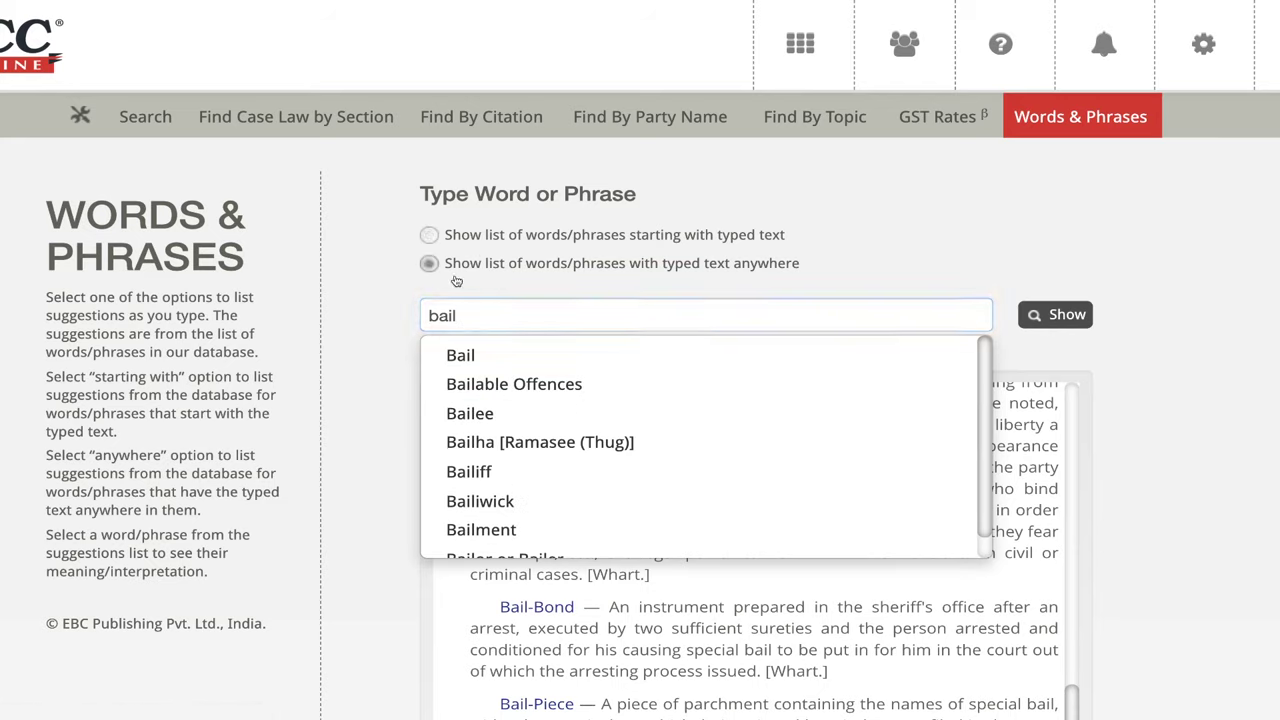
left_click(499, 312)
key("BackSpace")
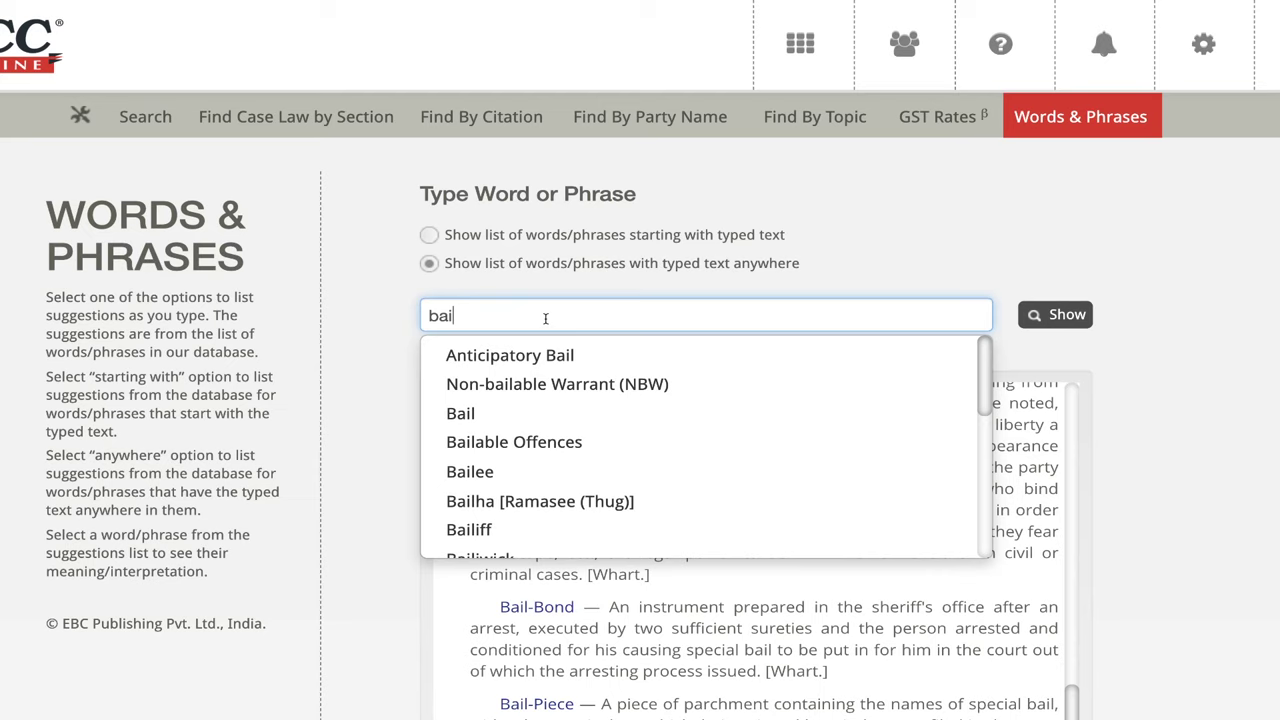
left_click(1063, 243)
scroll(724, 521, "up", 5)
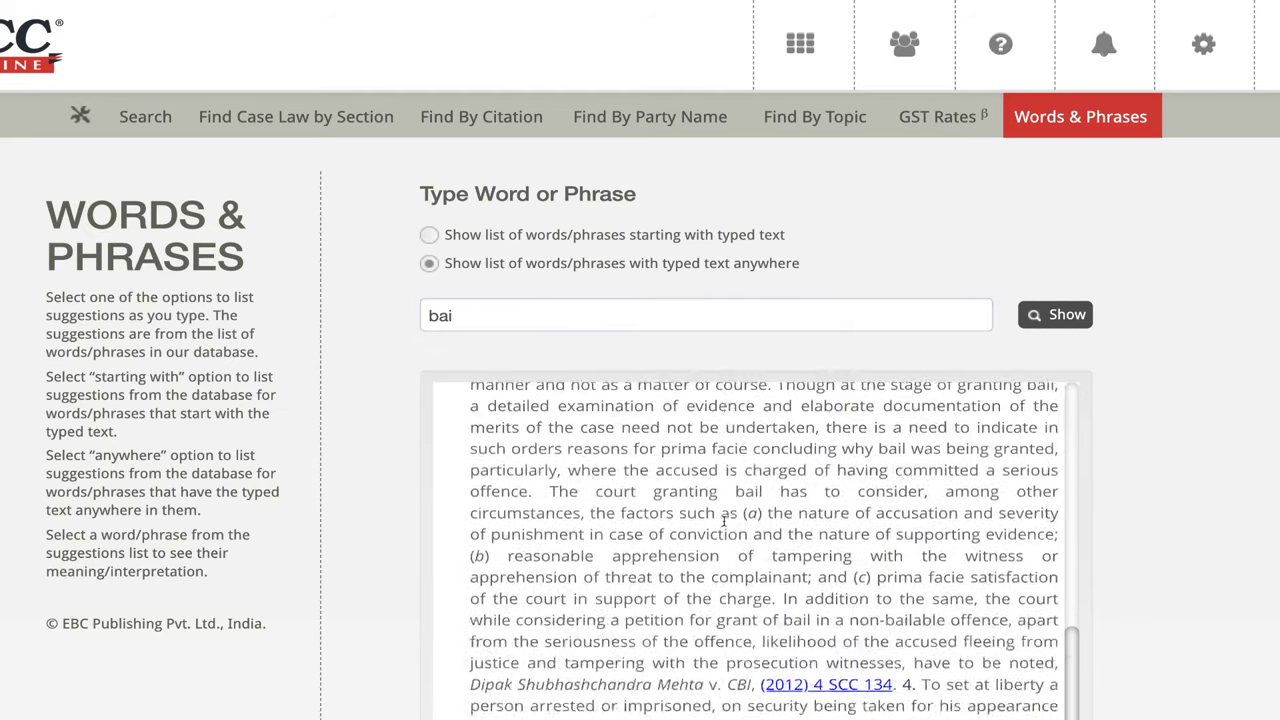
scroll(724, 521, "up", 10)
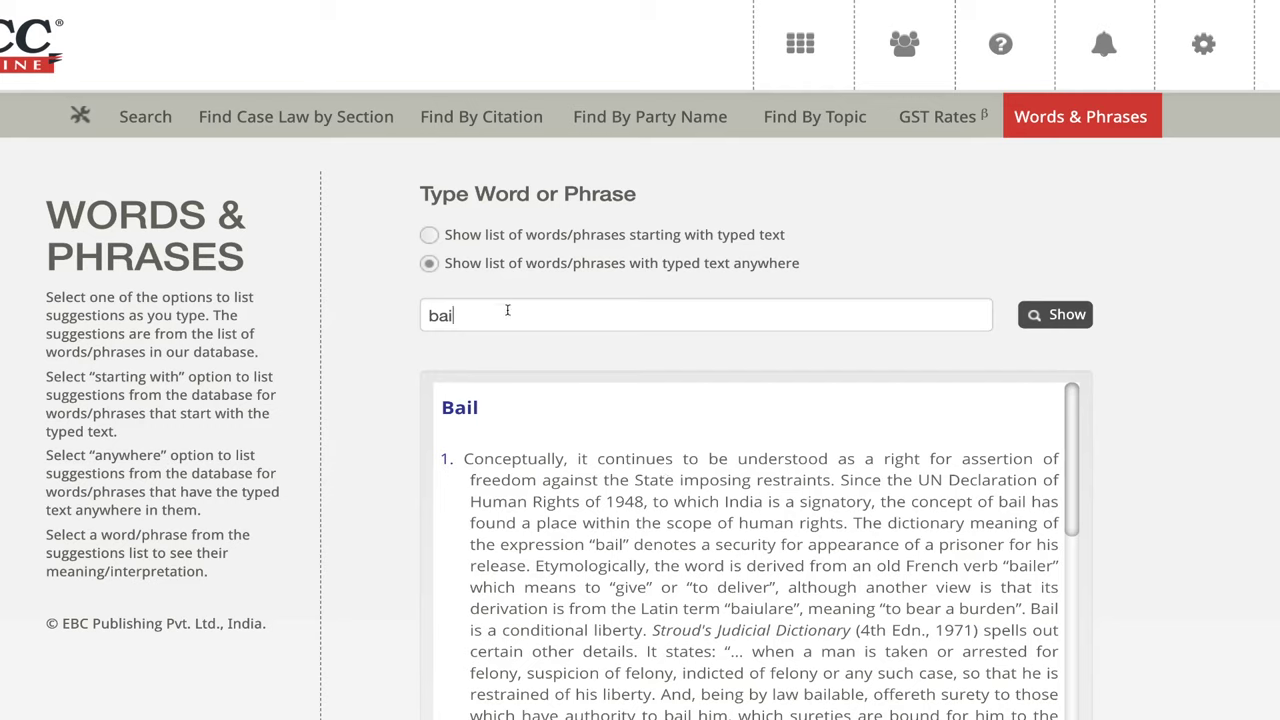
type("l")
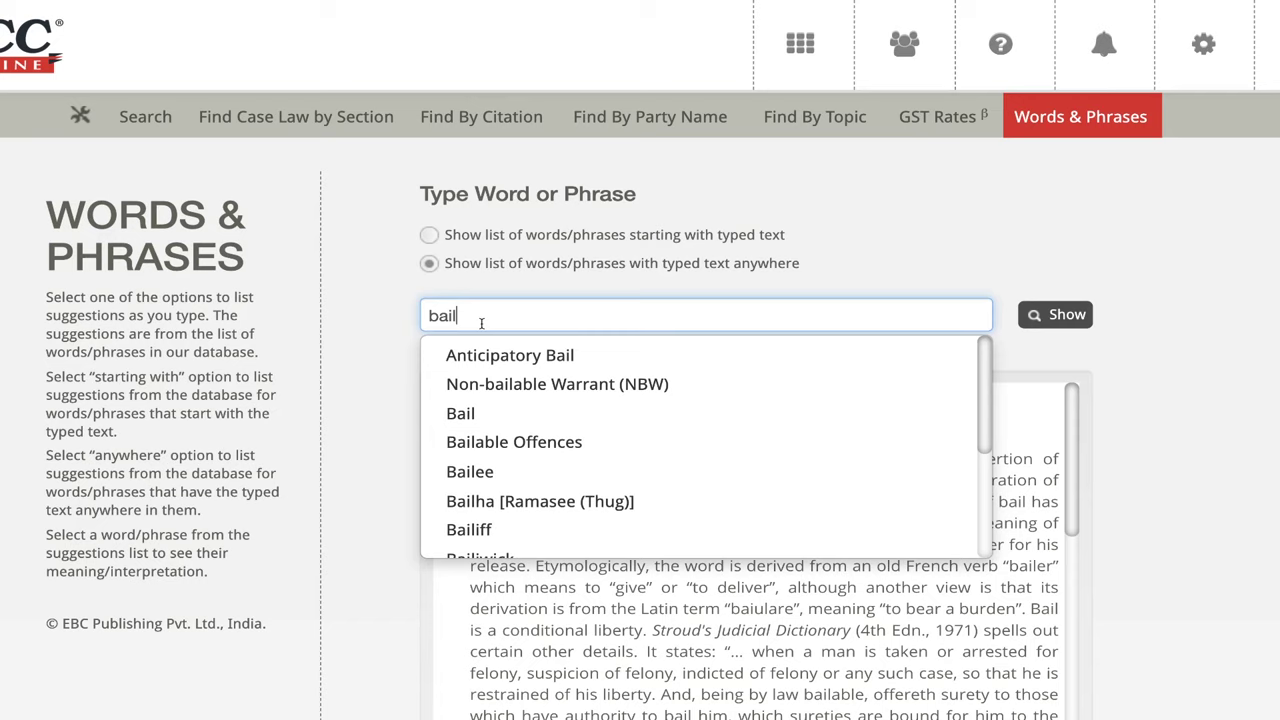
Set suggestions to those starting with the entered text, enter "inter", and show the meaning of "Inter alia".
left_click(471, 234)
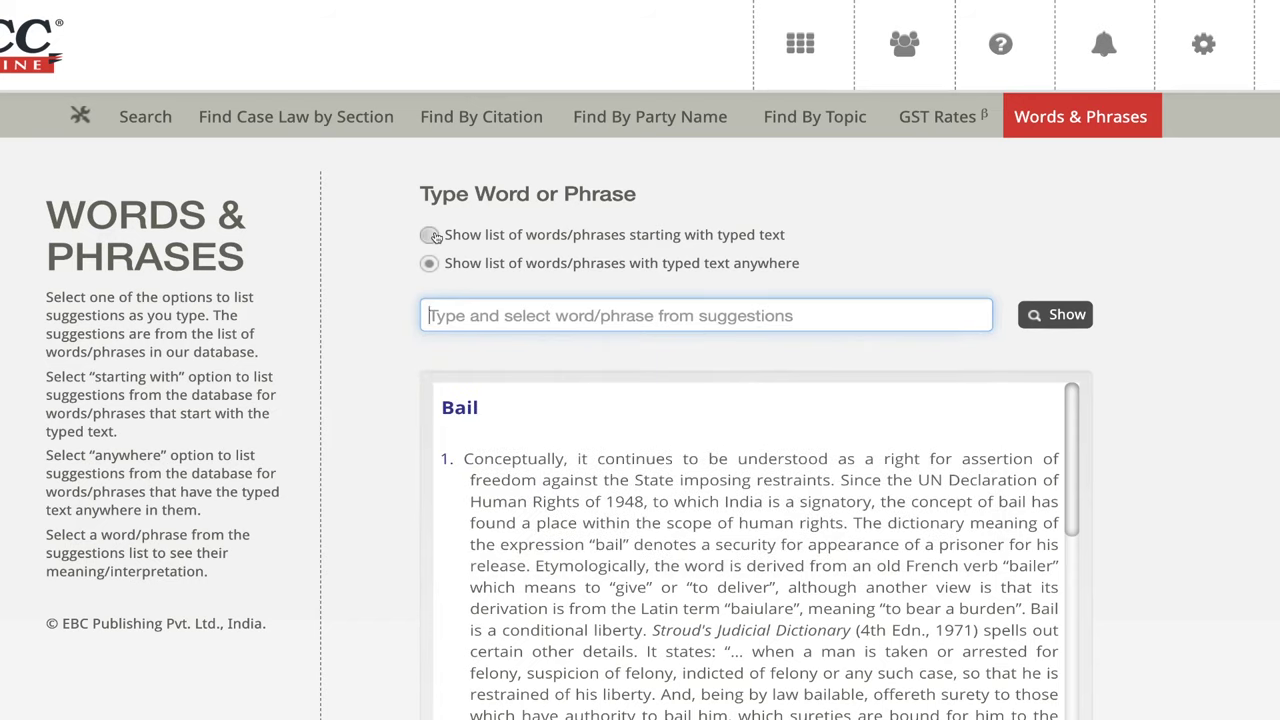
left_click(617, 318)
type("in")
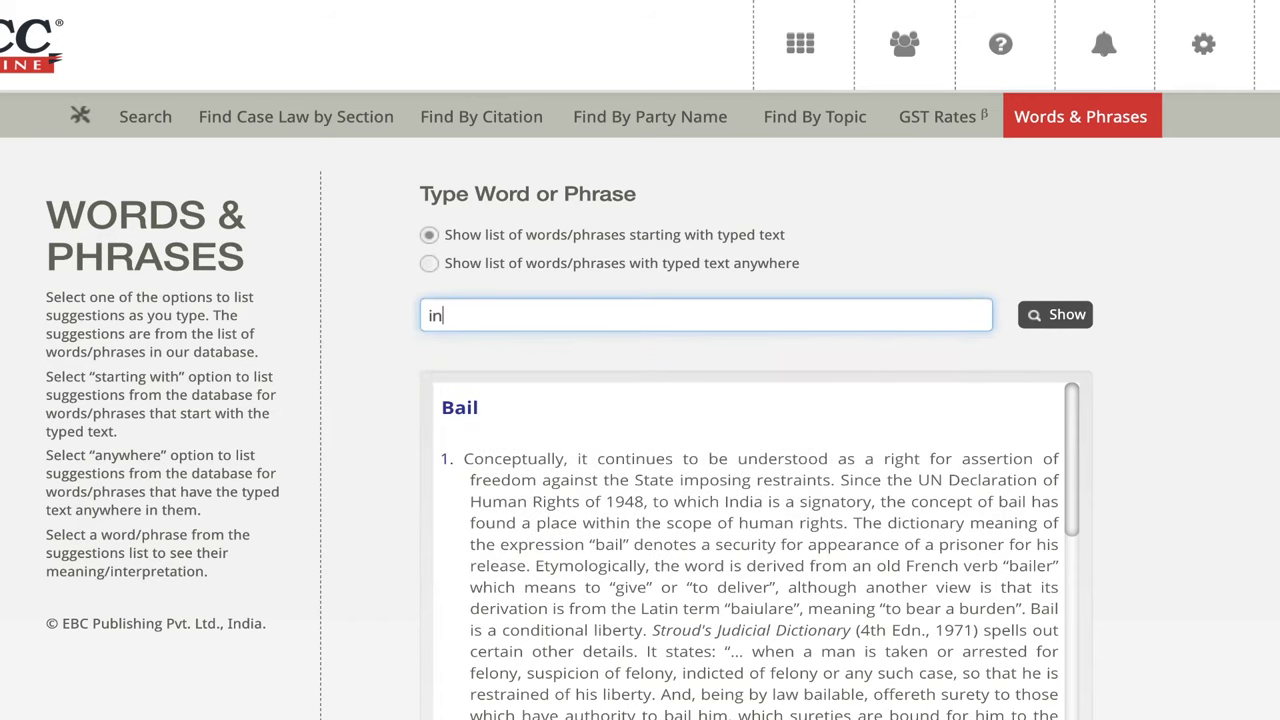
type("ter")
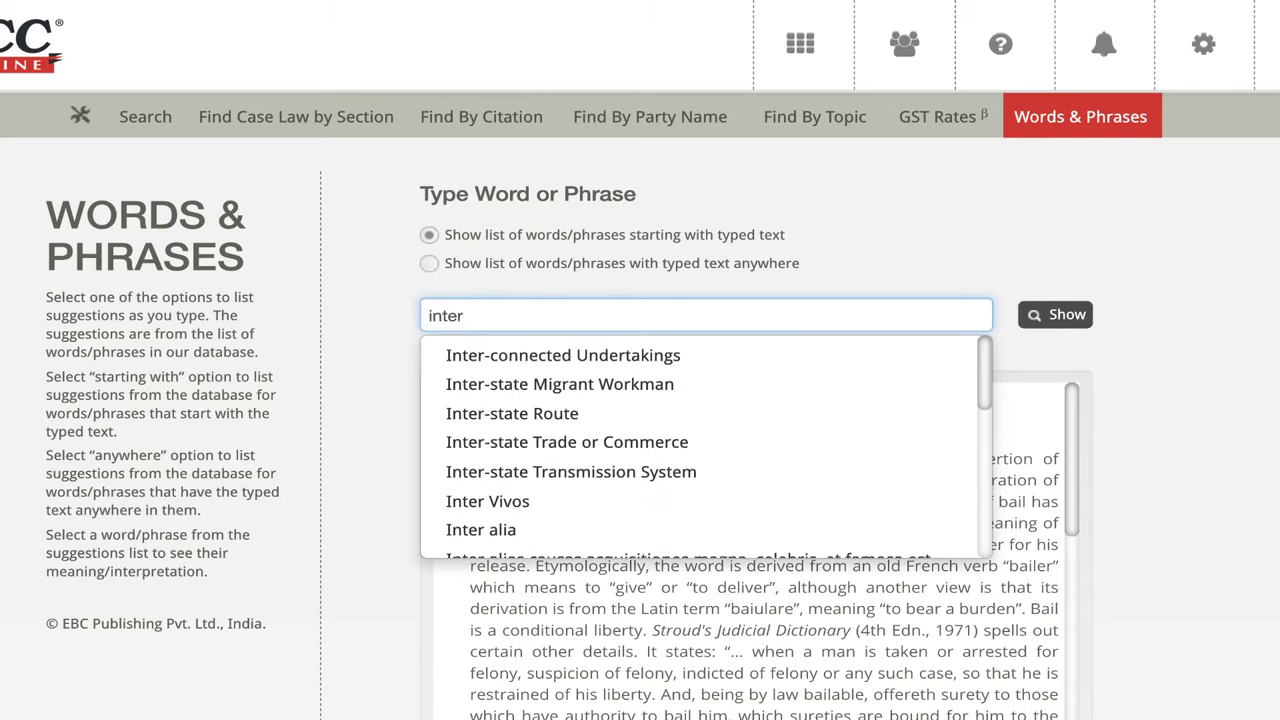
left_click(490, 384)
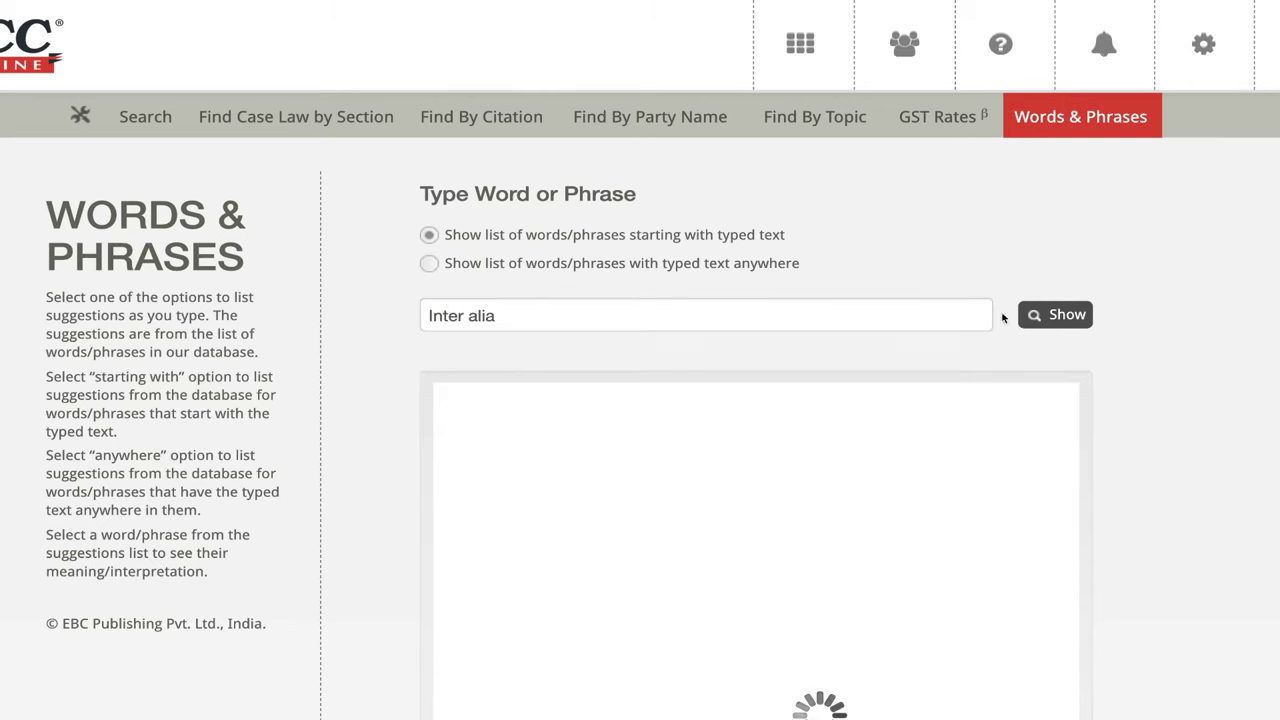
left_click(1068, 316)
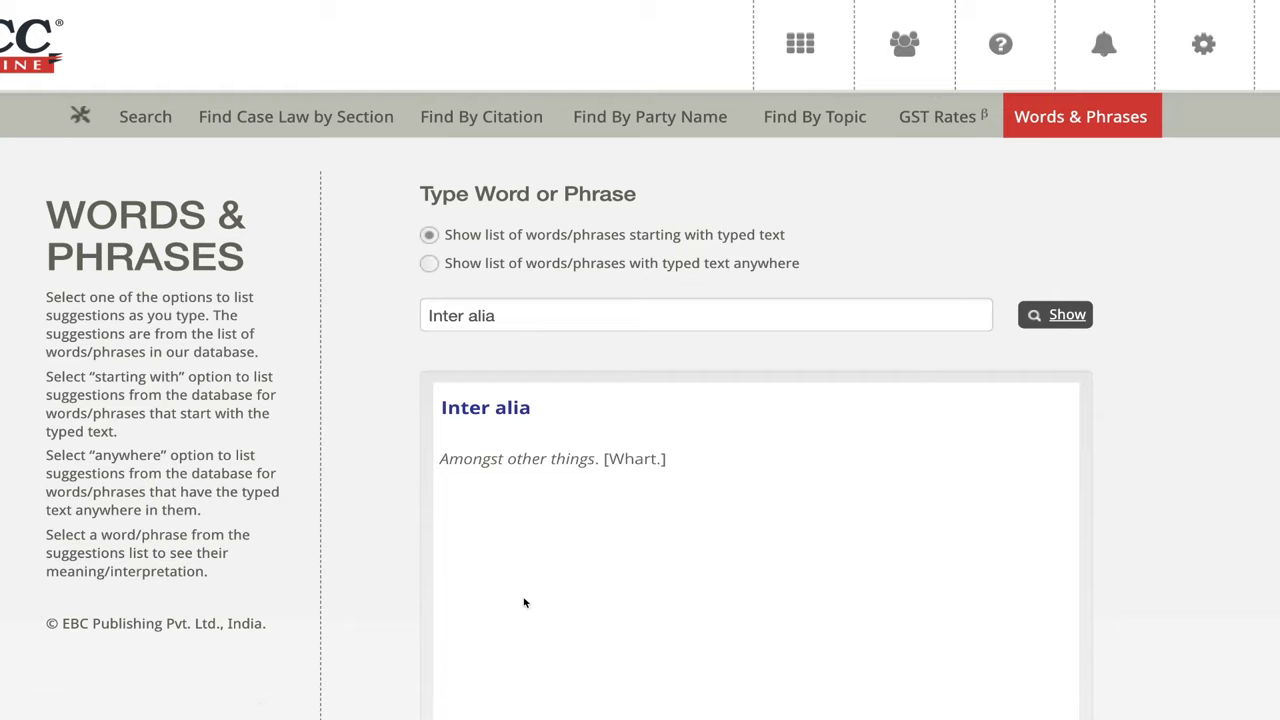
Replace the term with "res judi", choose the suggestion "Res judicata", and show its meaning.
triple_click(556, 311)
type("res judi")
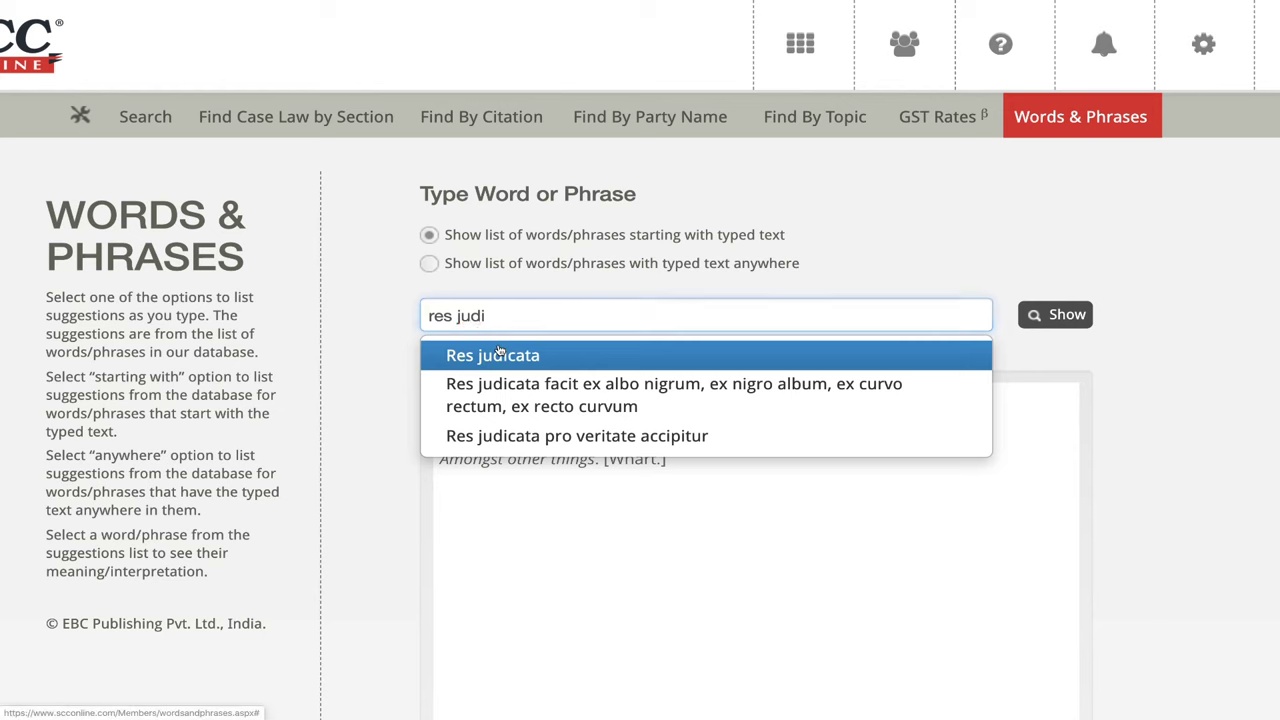
left_click(495, 355)
left_click(1025, 318)
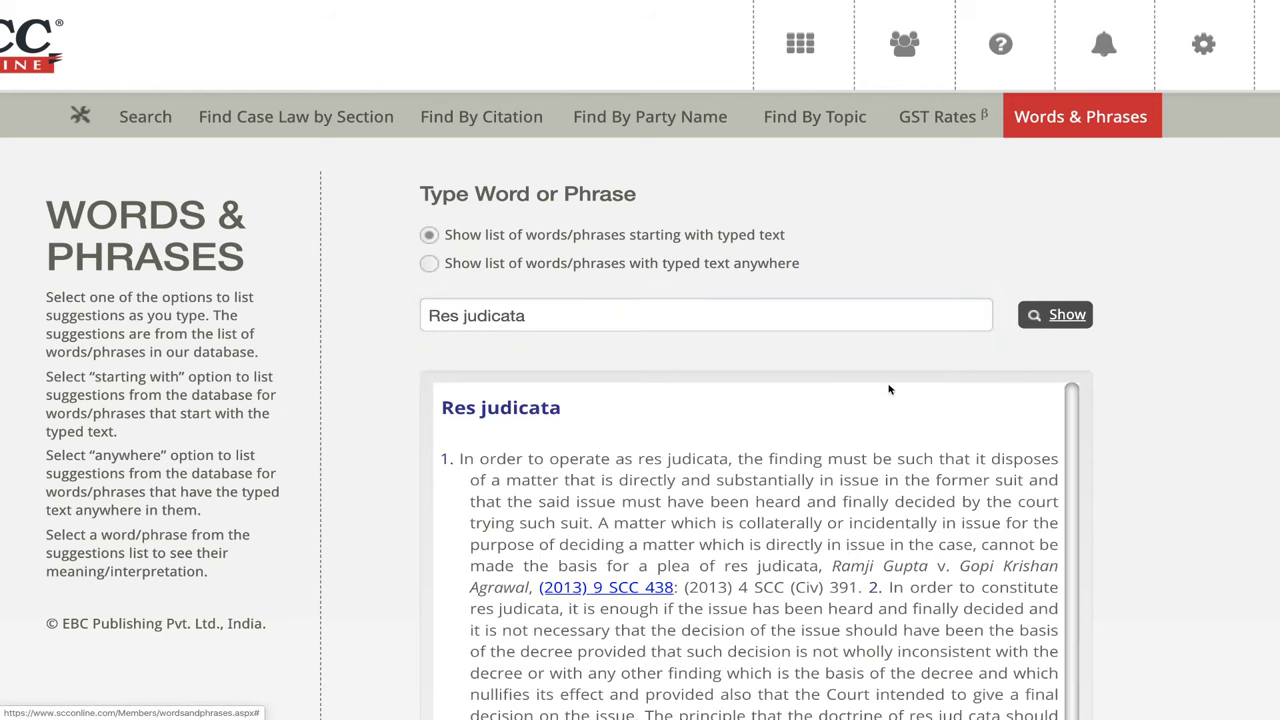
Read through the meanings of Res judicata, highlighting the first two meaning numbers and the [Whart.] source of the third.
scroll(720, 460, "down", 2)
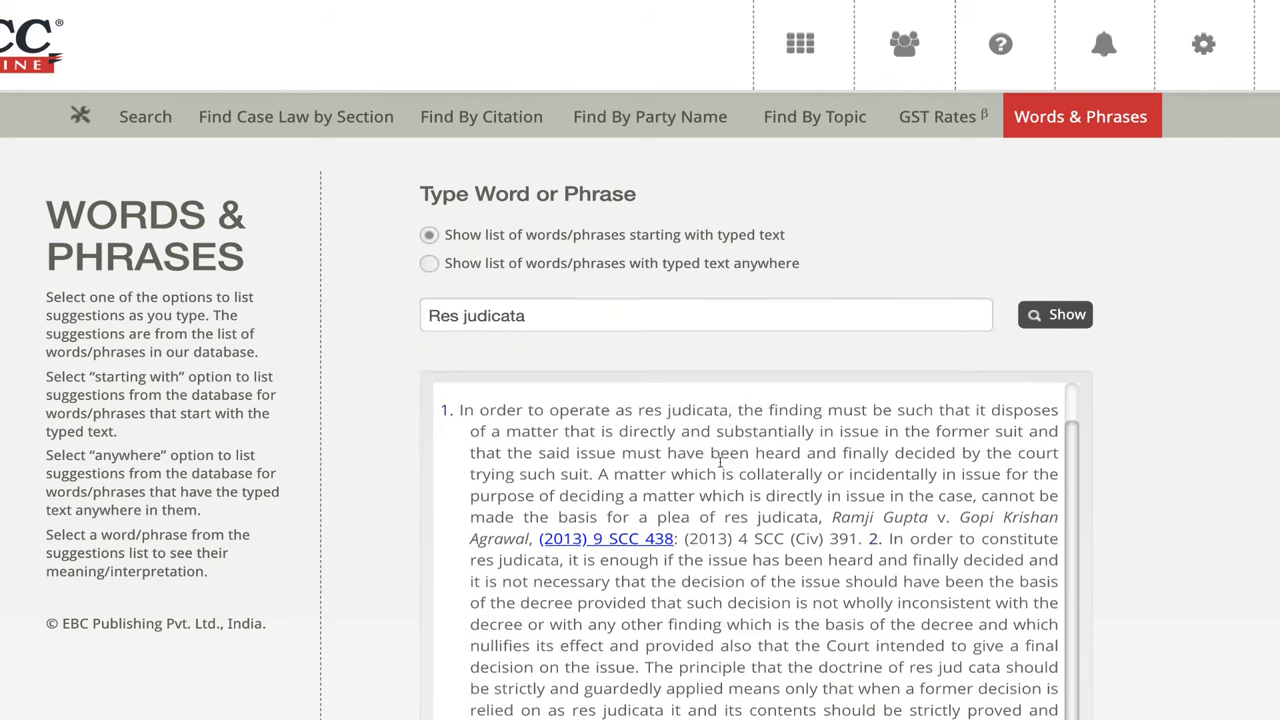
scroll(714, 478, "up", 1)
left_click_drag(475, 414, 451, 414)
left_click_drag(867, 541, 882, 543)
scroll(882, 543, "down", 2)
scroll(882, 543, "down", 3)
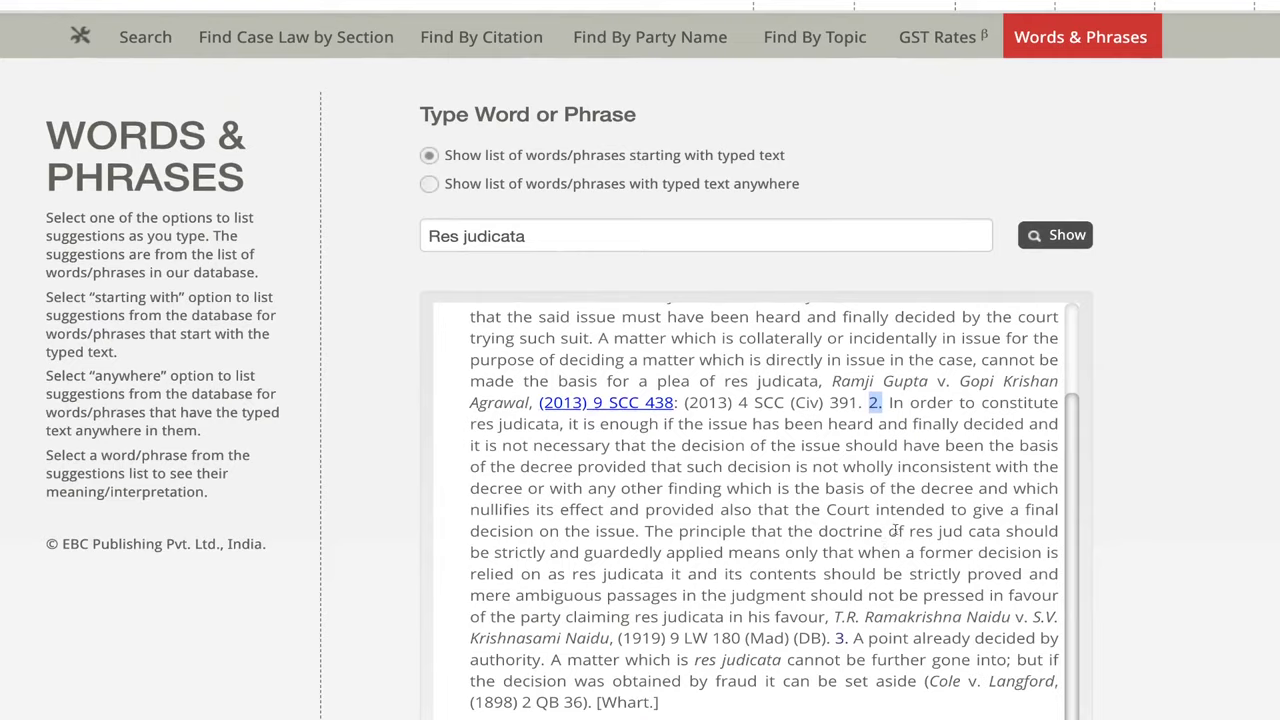
scroll(840, 575, "down", 2)
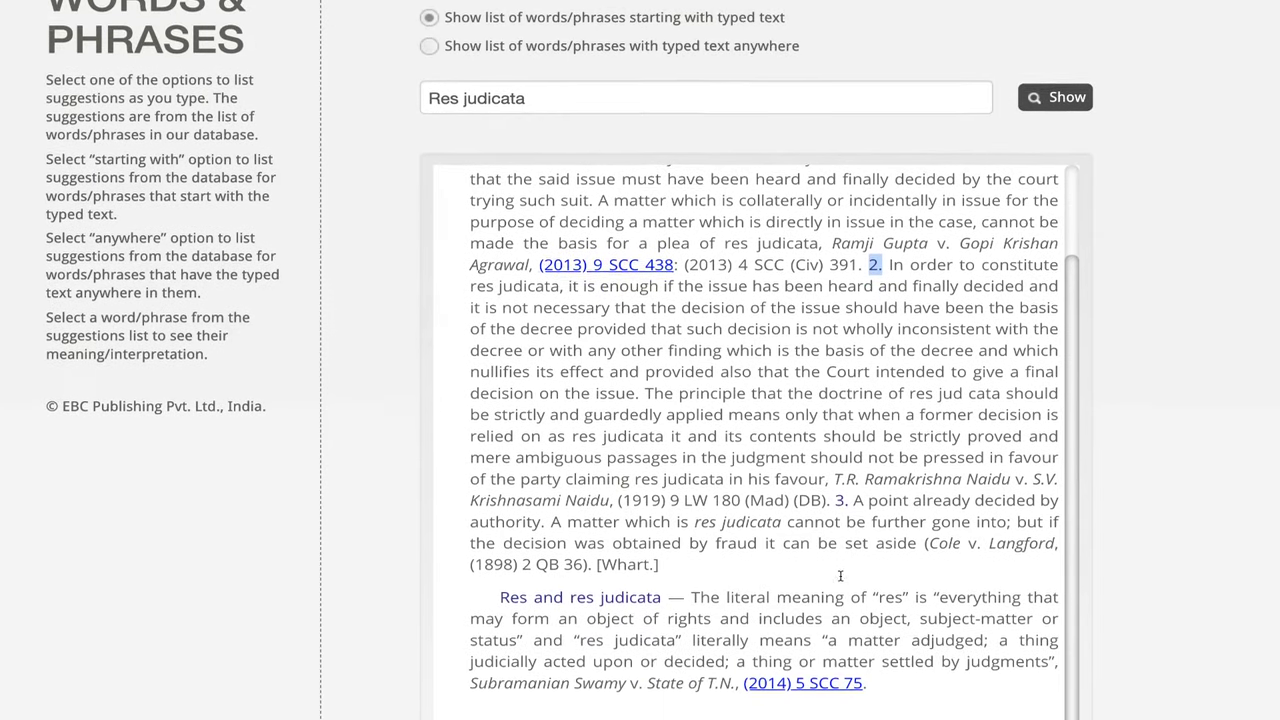
left_click_drag(668, 553, 590, 549)
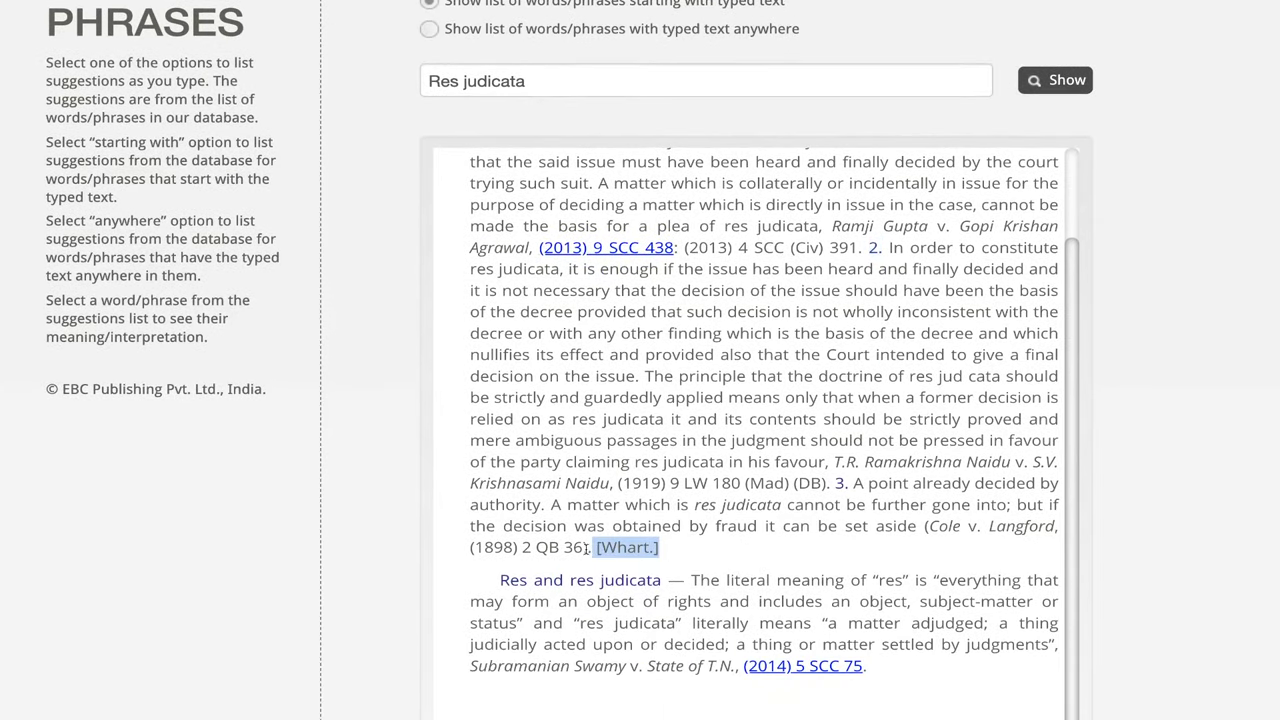
Highlight the case name Cole v. Langford in the third meaning of Res judicata and review the rest of the entry.
left_click_drag(928, 527, 1052, 532)
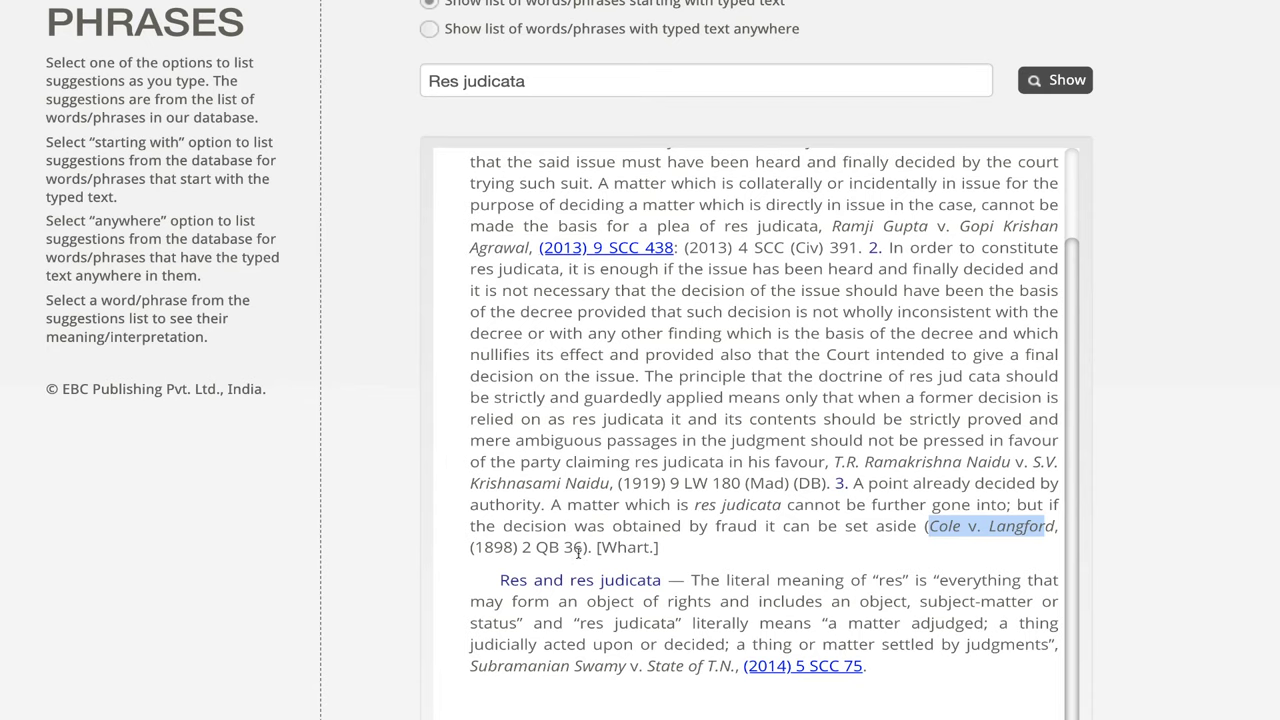
scroll(808, 515, "down", 2)
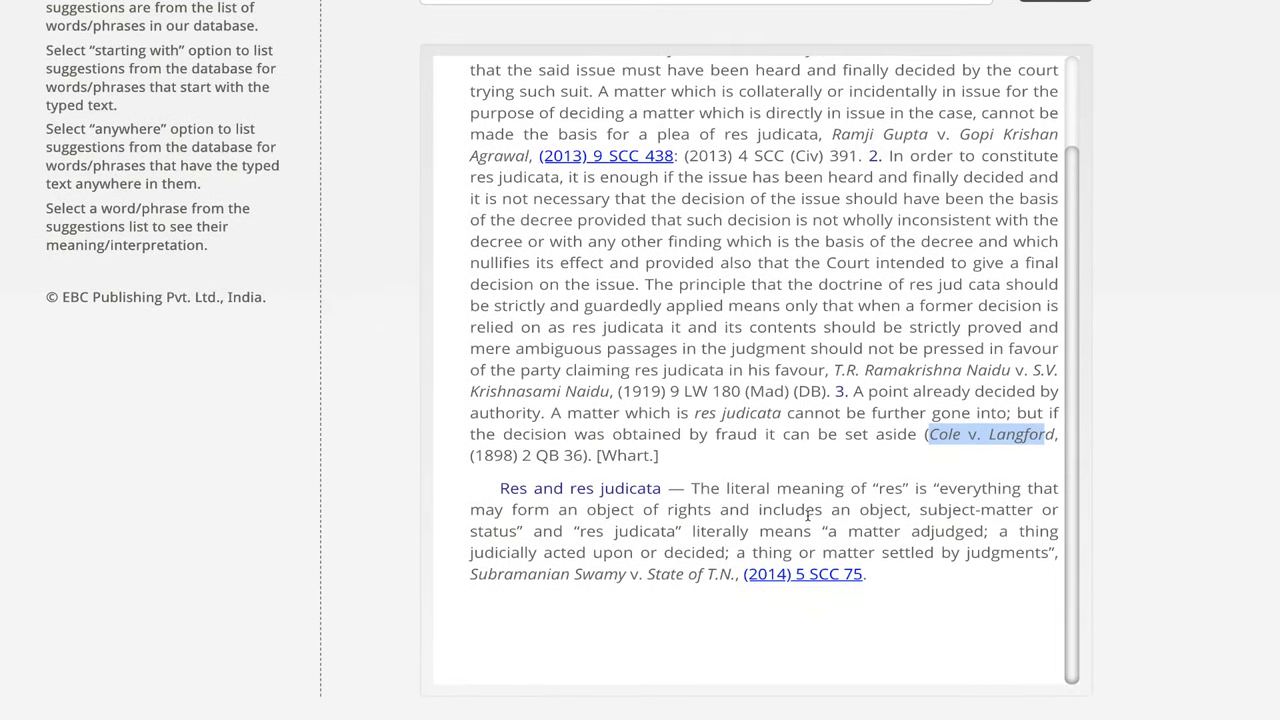
scroll(808, 515, "up", 2)
scroll(1270, 330, "up", 3)
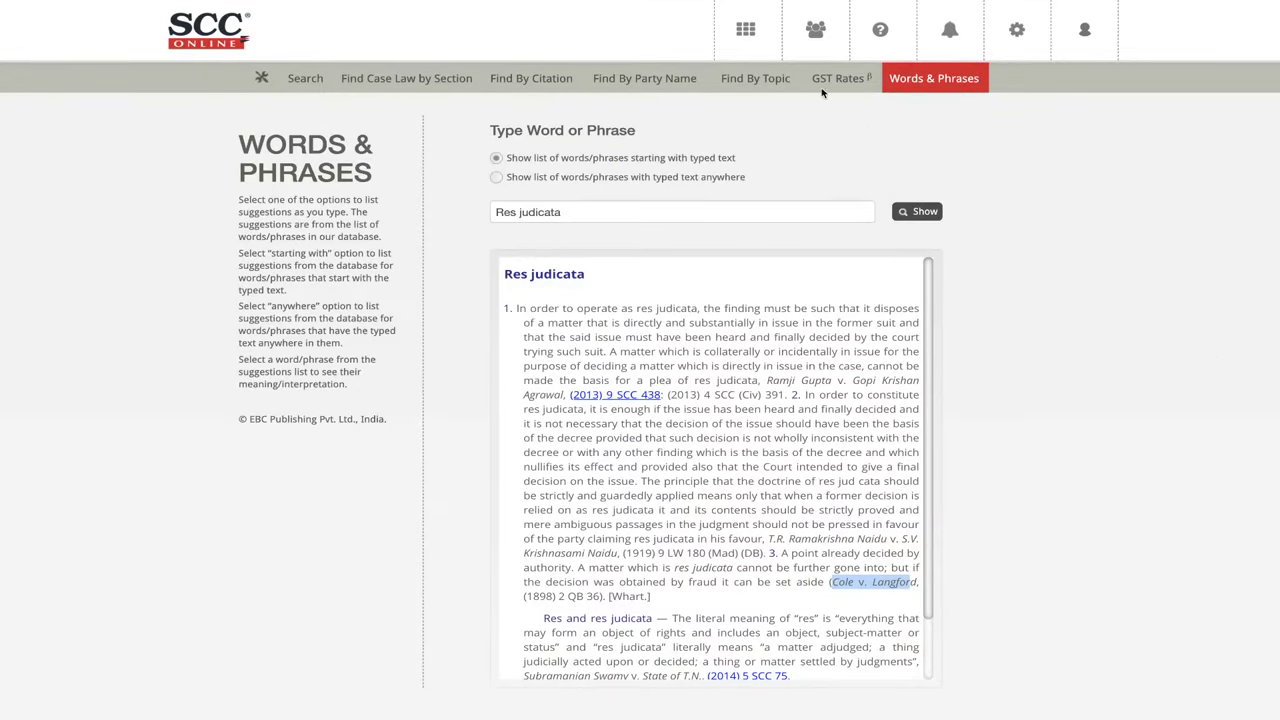
View the SCC Online Dashboard, close it, and log out of the account.
left_click(742, 24)
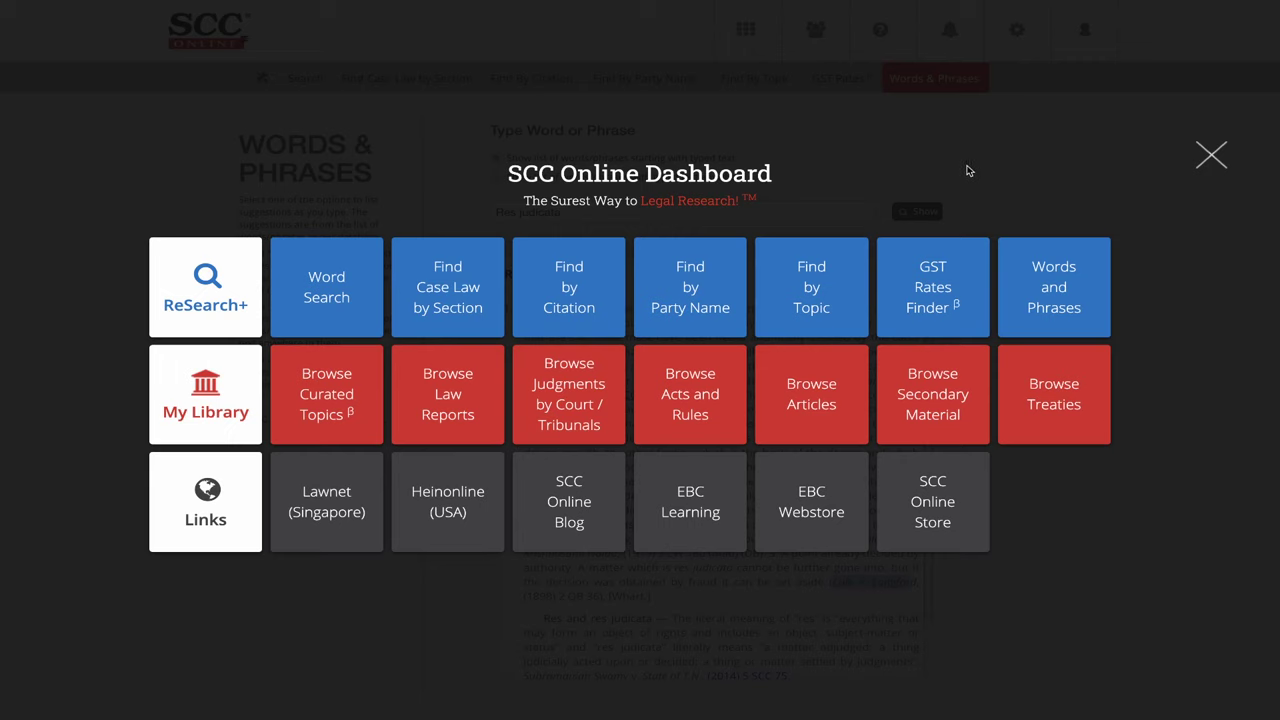
left_click(1211, 157)
mouse_move(1089, 45)
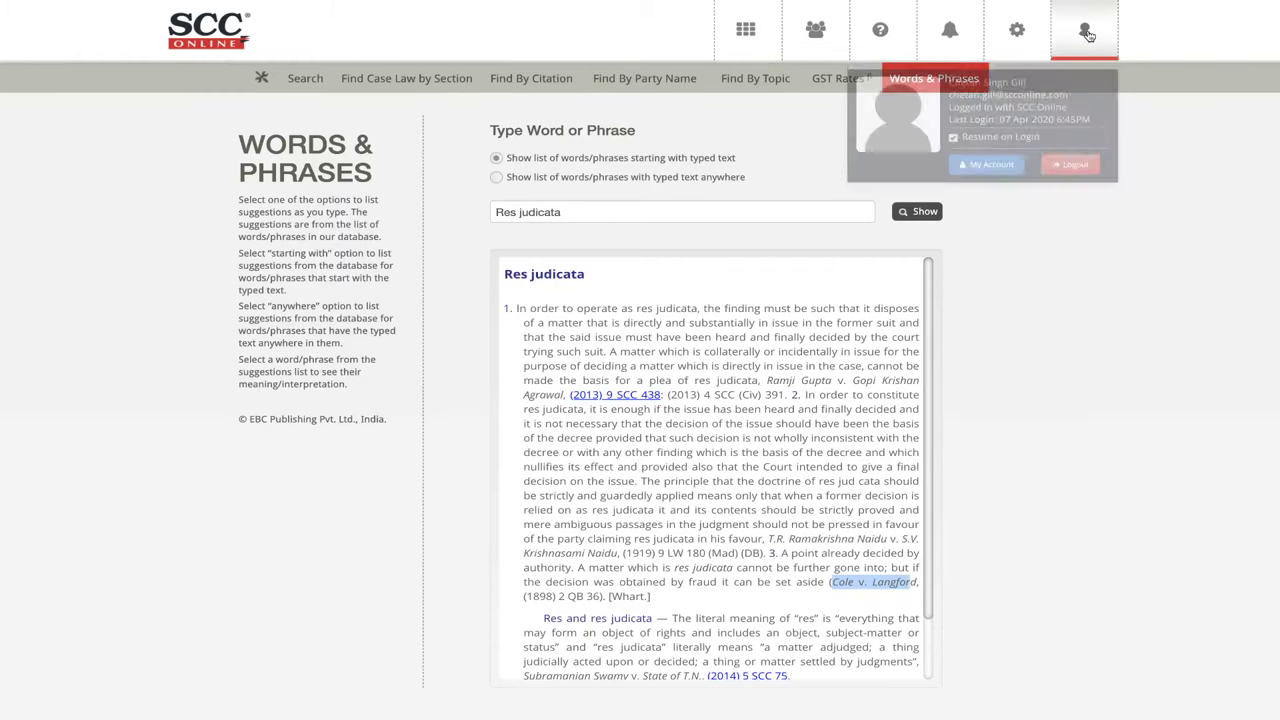
left_click(1075, 158)
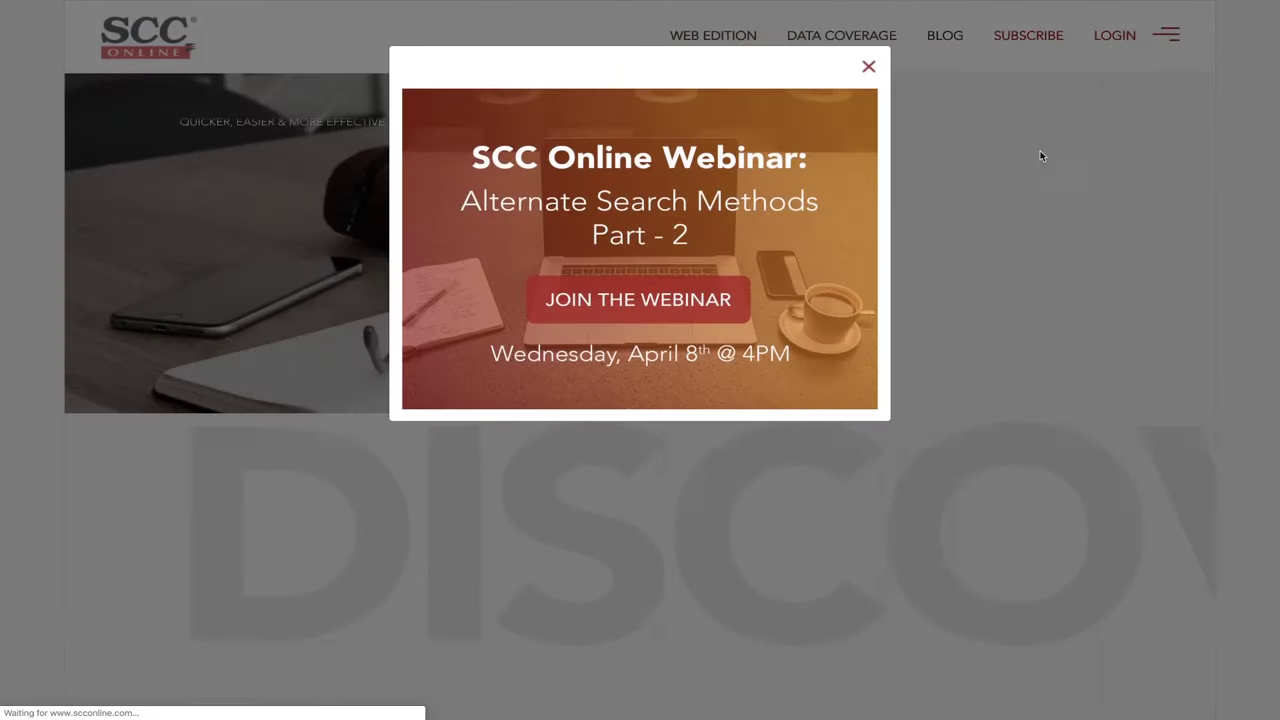
Dismiss the webinar announcement on the home page and fill the newsletter subscription field with the saved e-mail address.
left_click(868, 62)
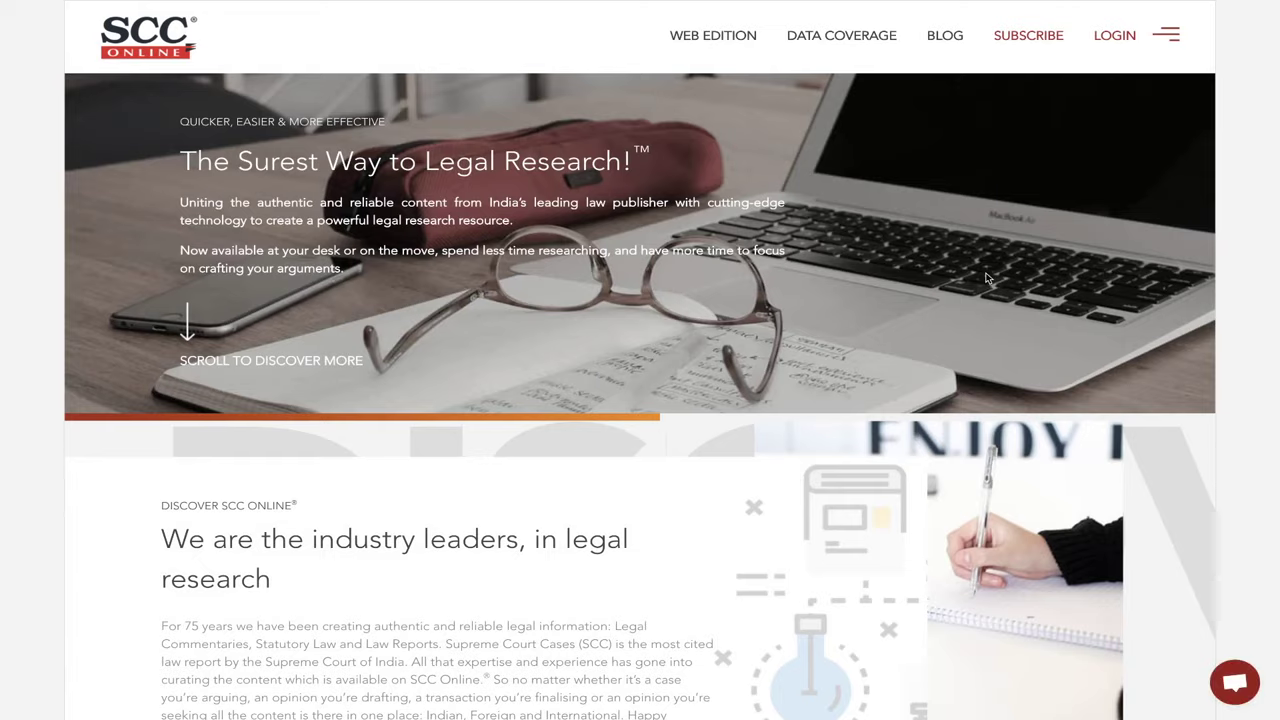
scroll(986, 278, "down", 3)
scroll(986, 278, "down", 5)
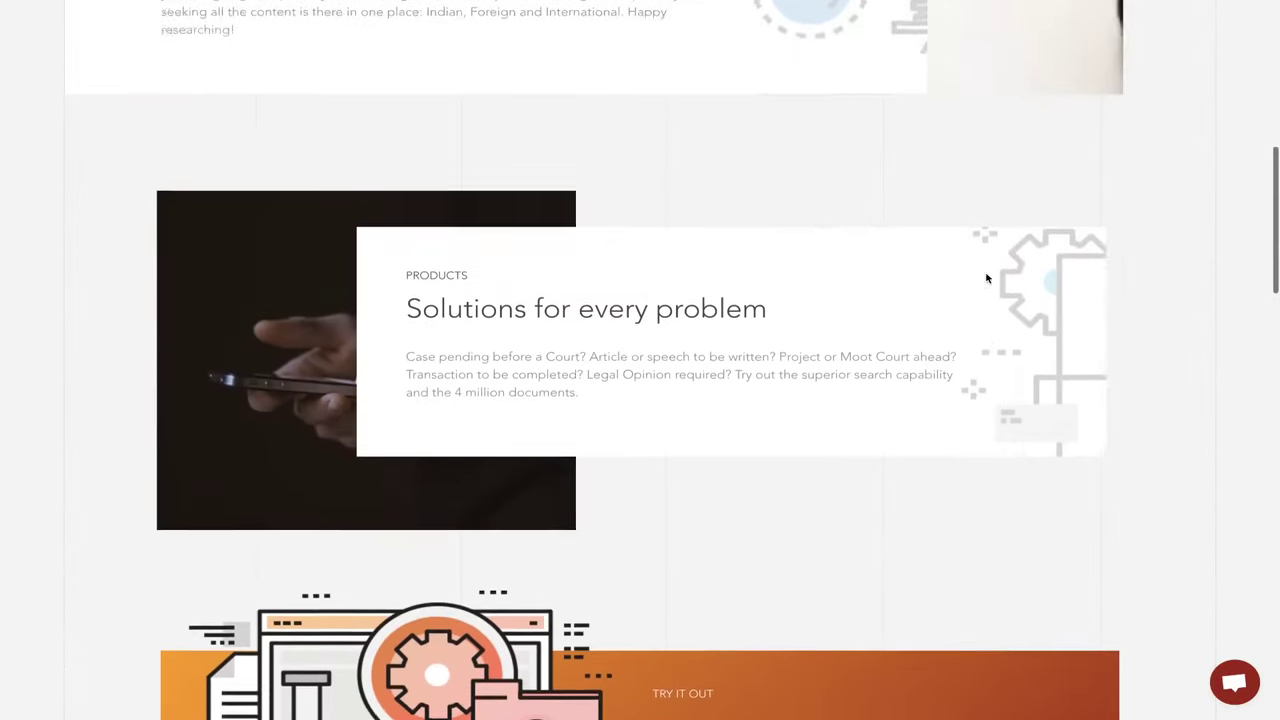
scroll(986, 278, "up", 7)
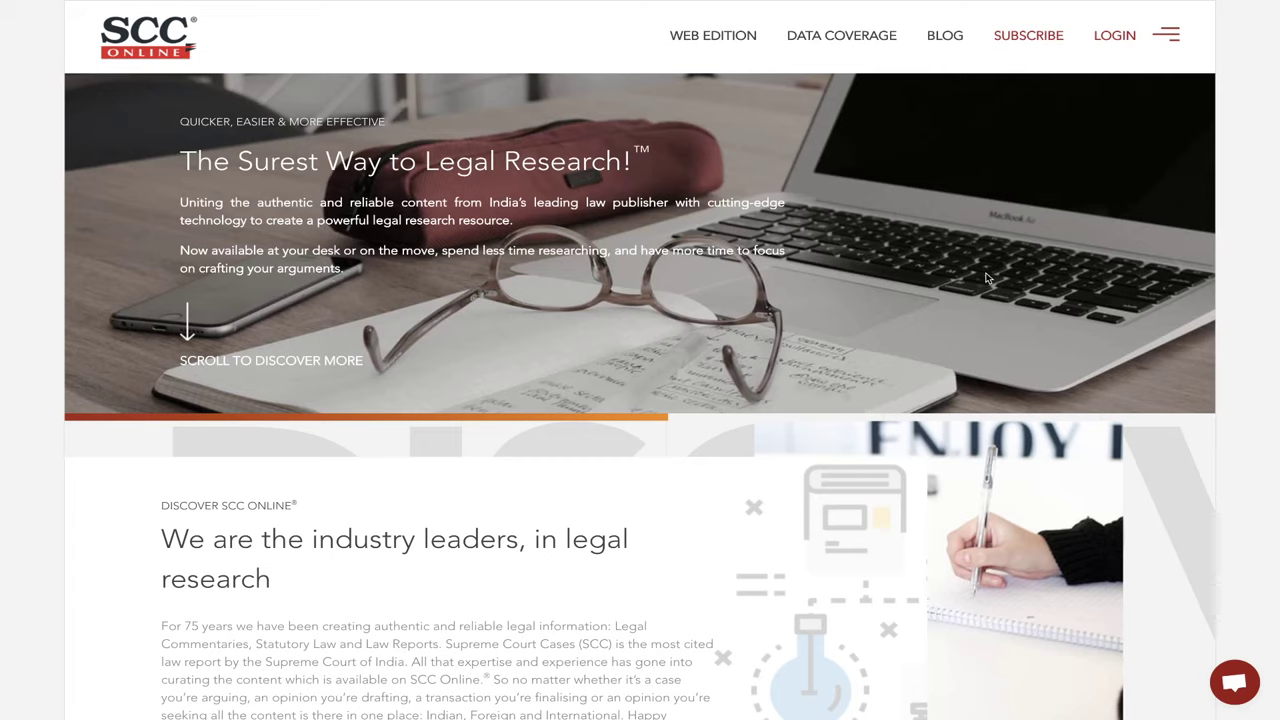
scroll(973, 427, "down", 8)
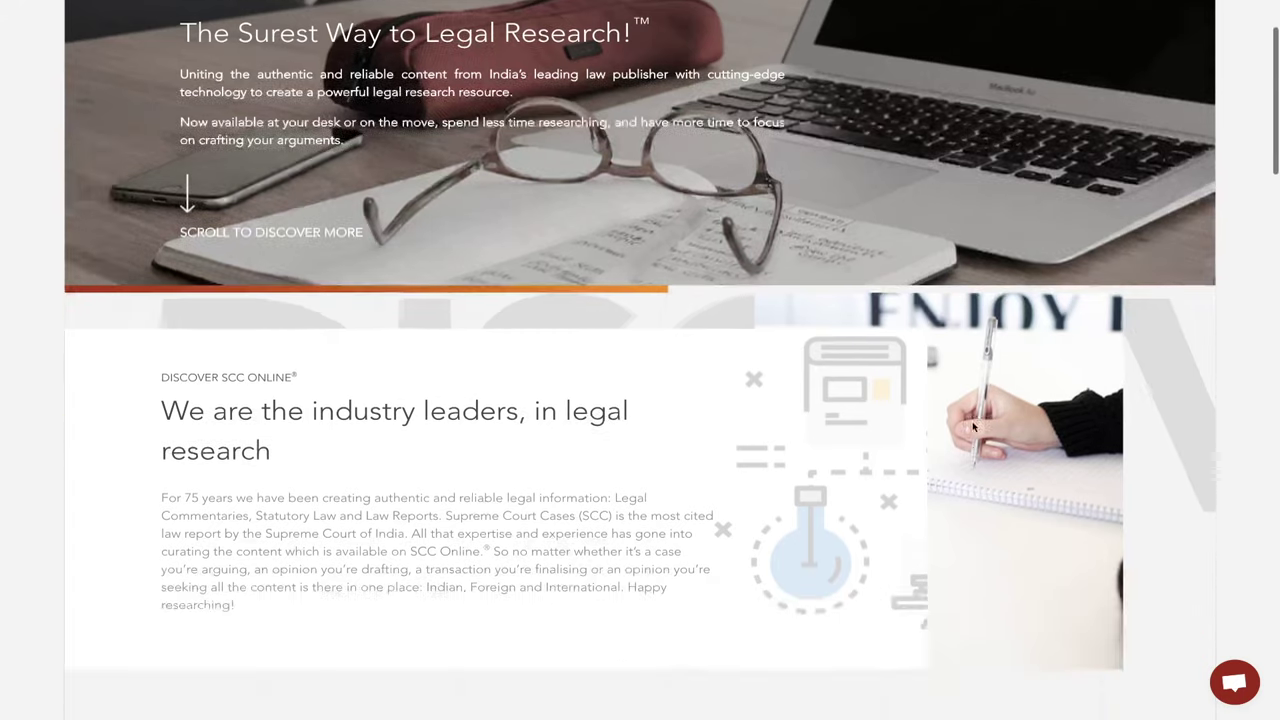
scroll(973, 427, "down", 8)
scroll(973, 427, "down", 10)
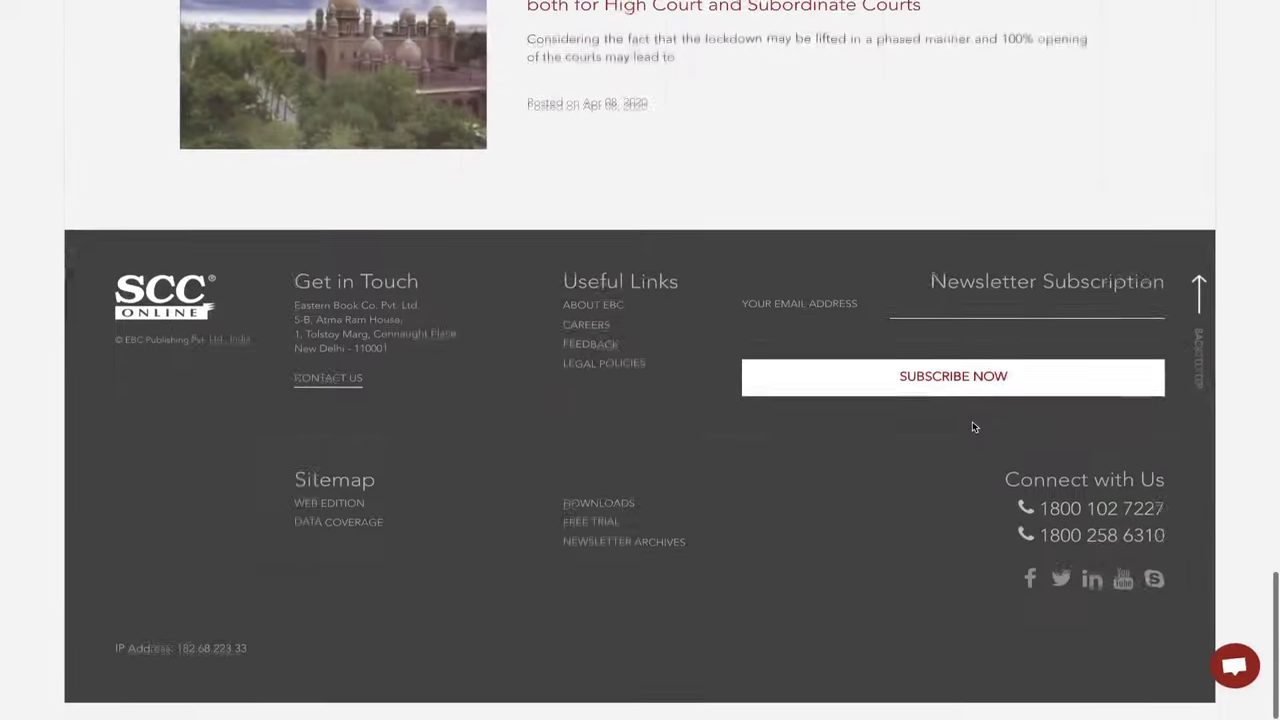
left_click(920, 330)
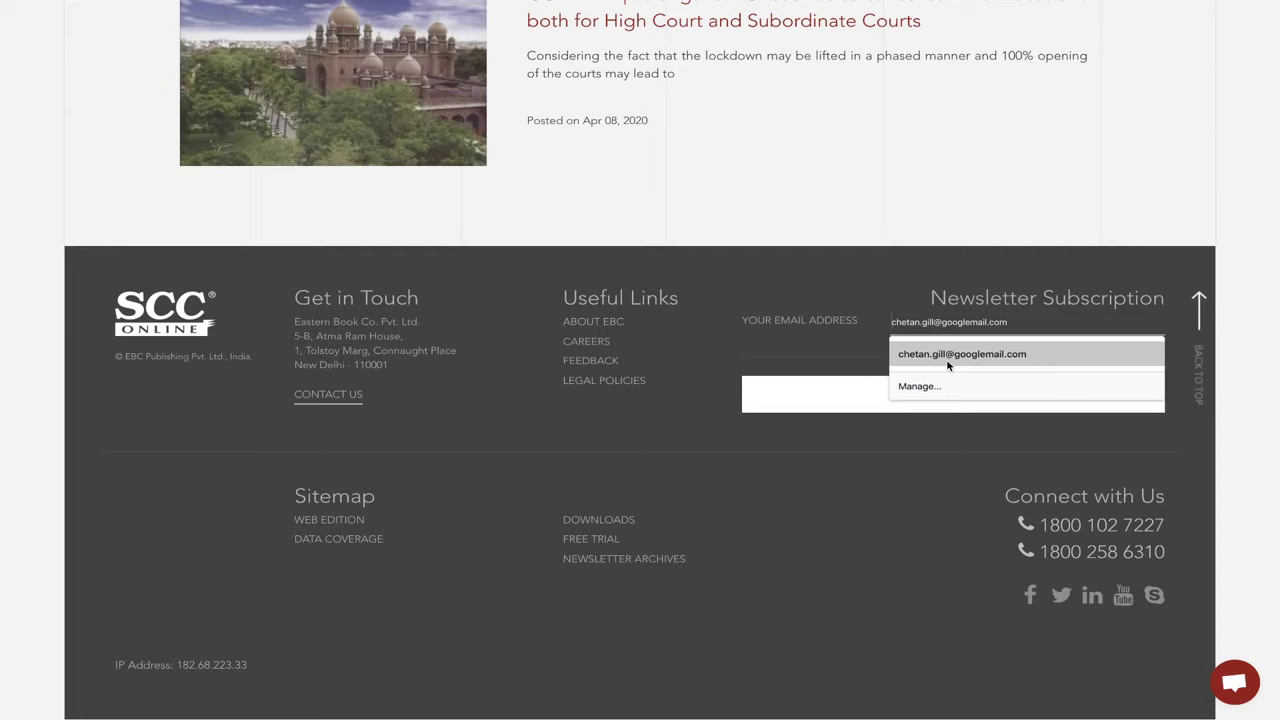
left_click(960, 355)
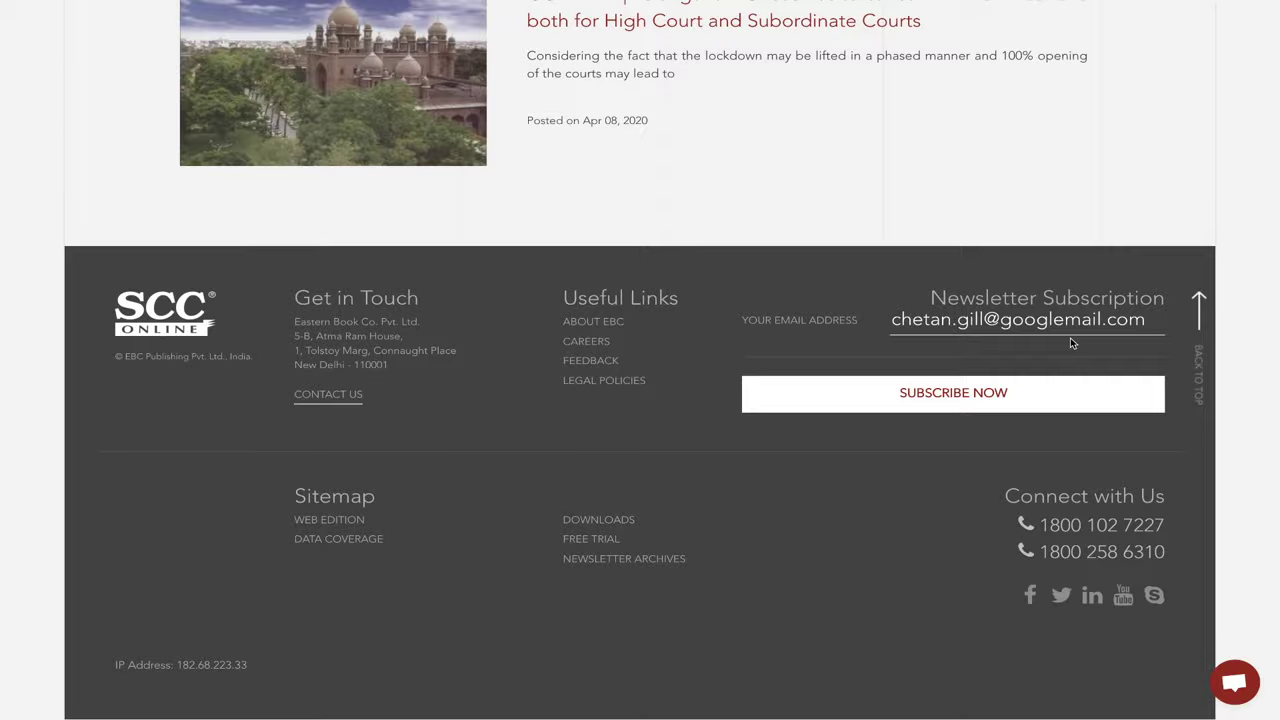
Log back in from the home page with the saved login ID and password.
scroll(1070, 339, "up", 20)
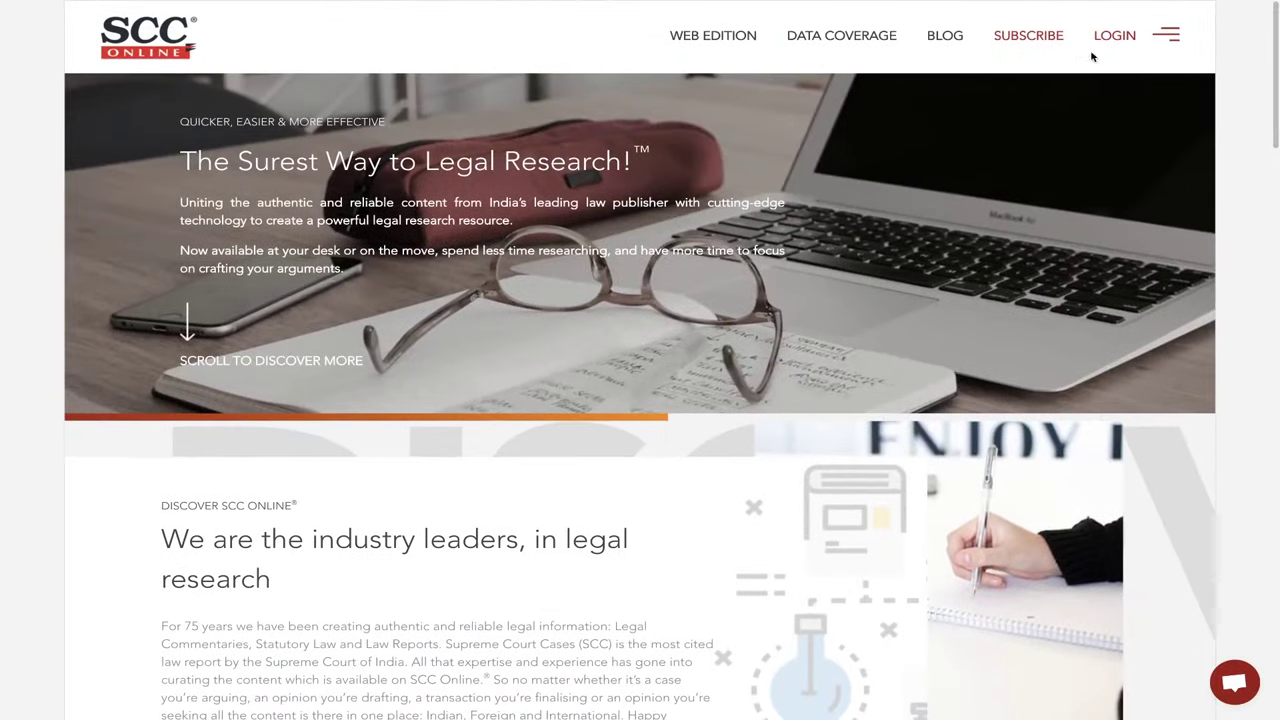
left_click(1122, 40)
left_click(629, 182)
left_click(560, 243)
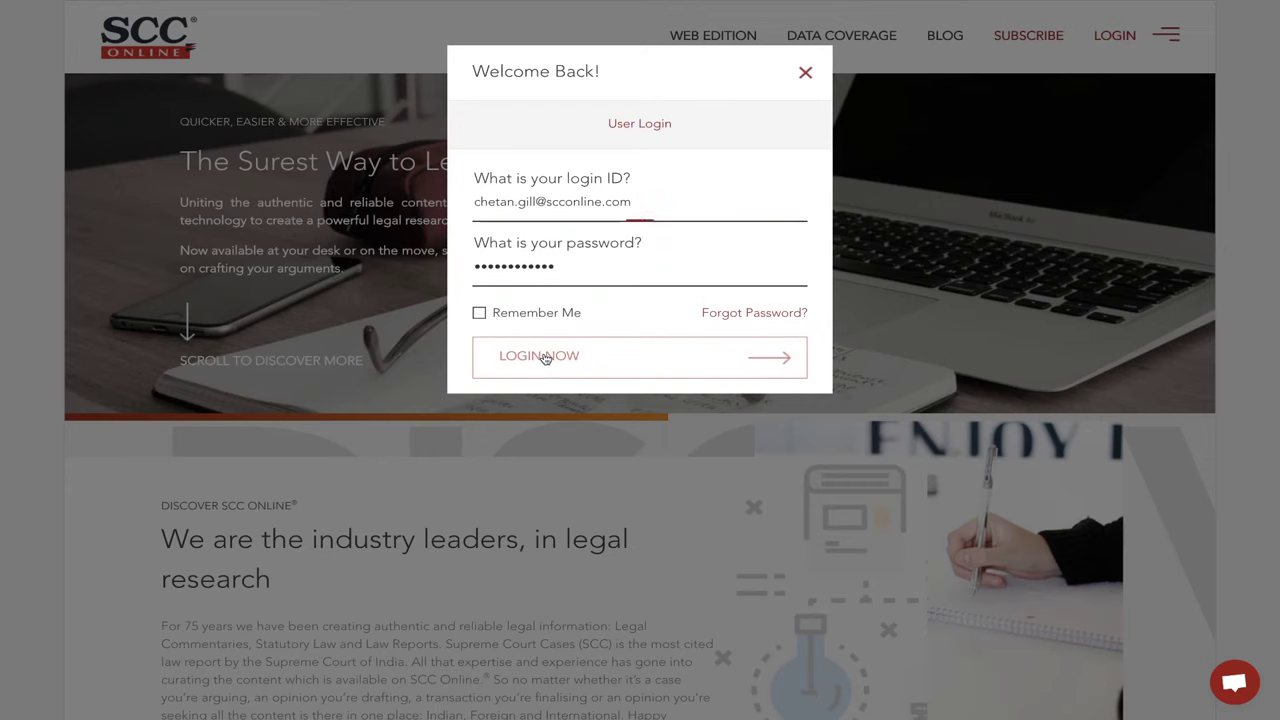
left_click(543, 357)
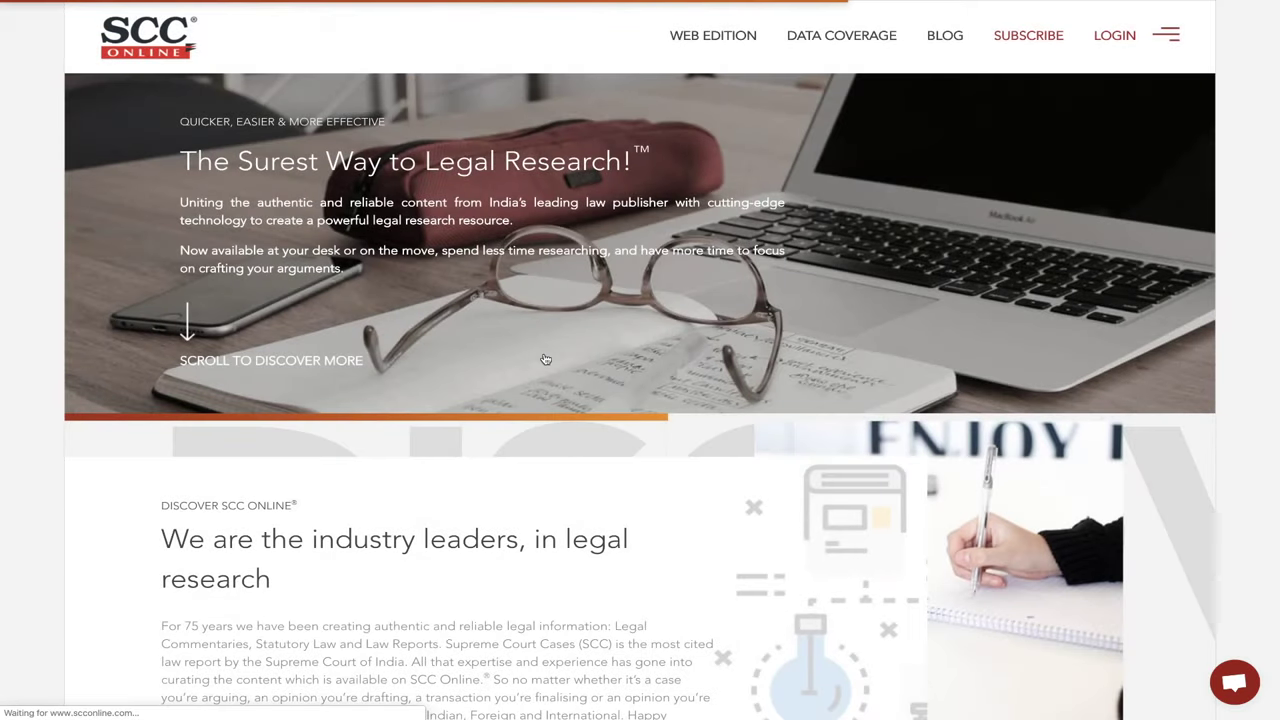
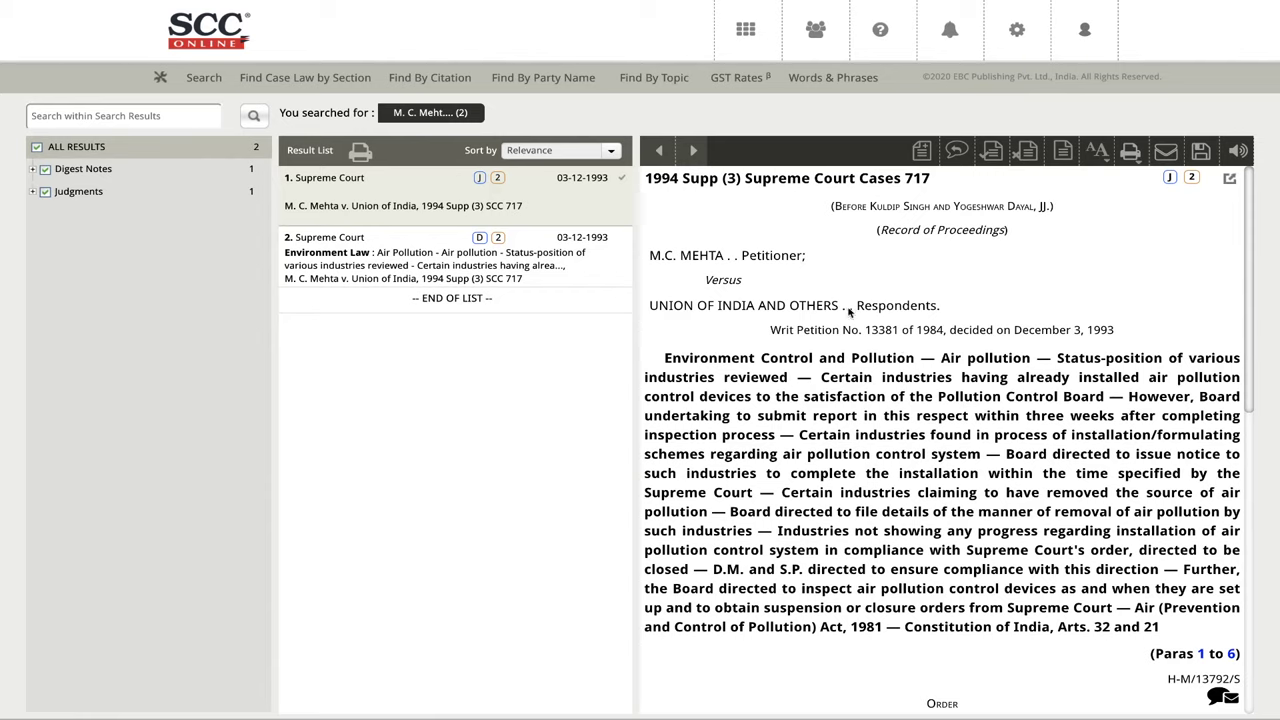
Open Find by Party Name from the dashboard and set the court to Supreme Court.
mouse_move(363, 3)
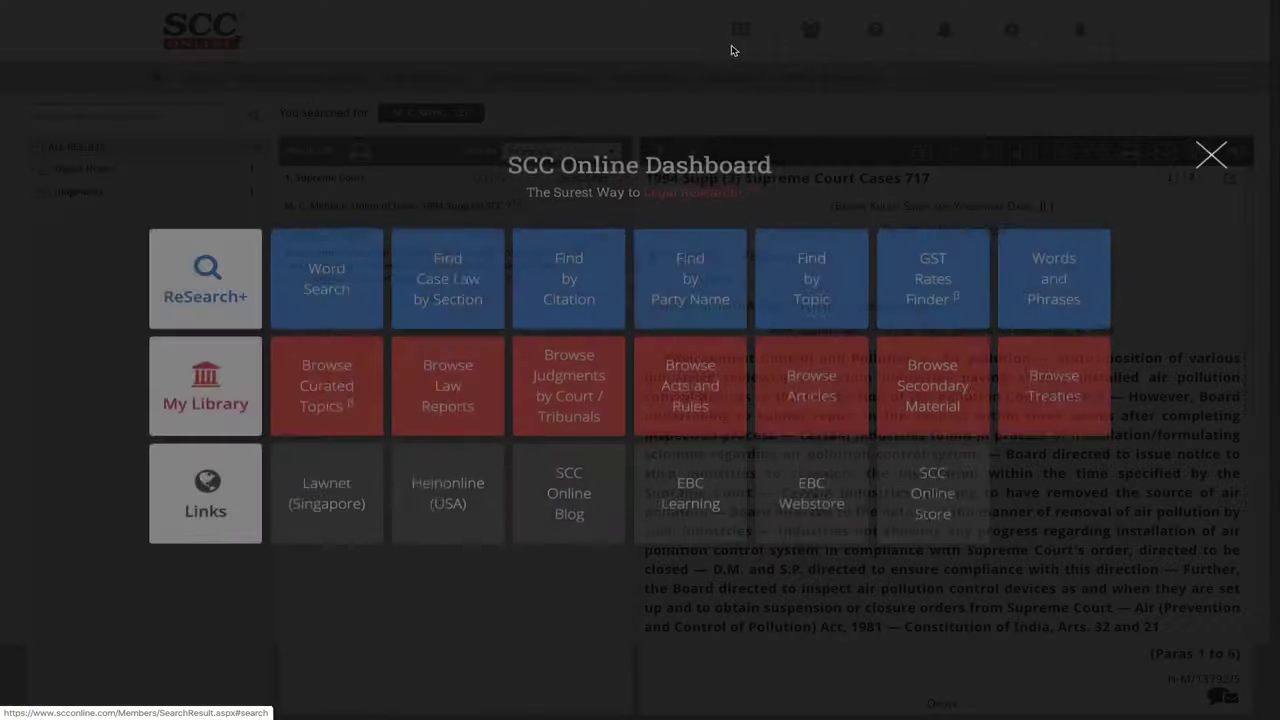
left_click(742, 34)
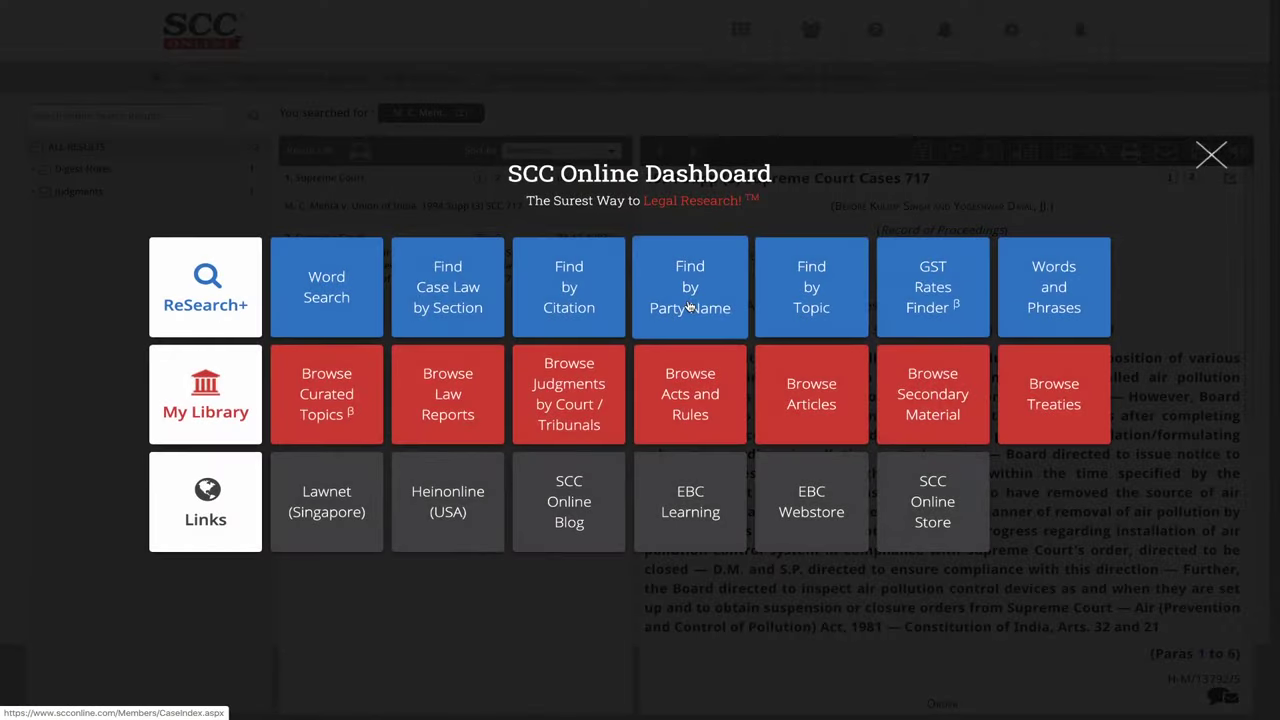
left_click(689, 307)
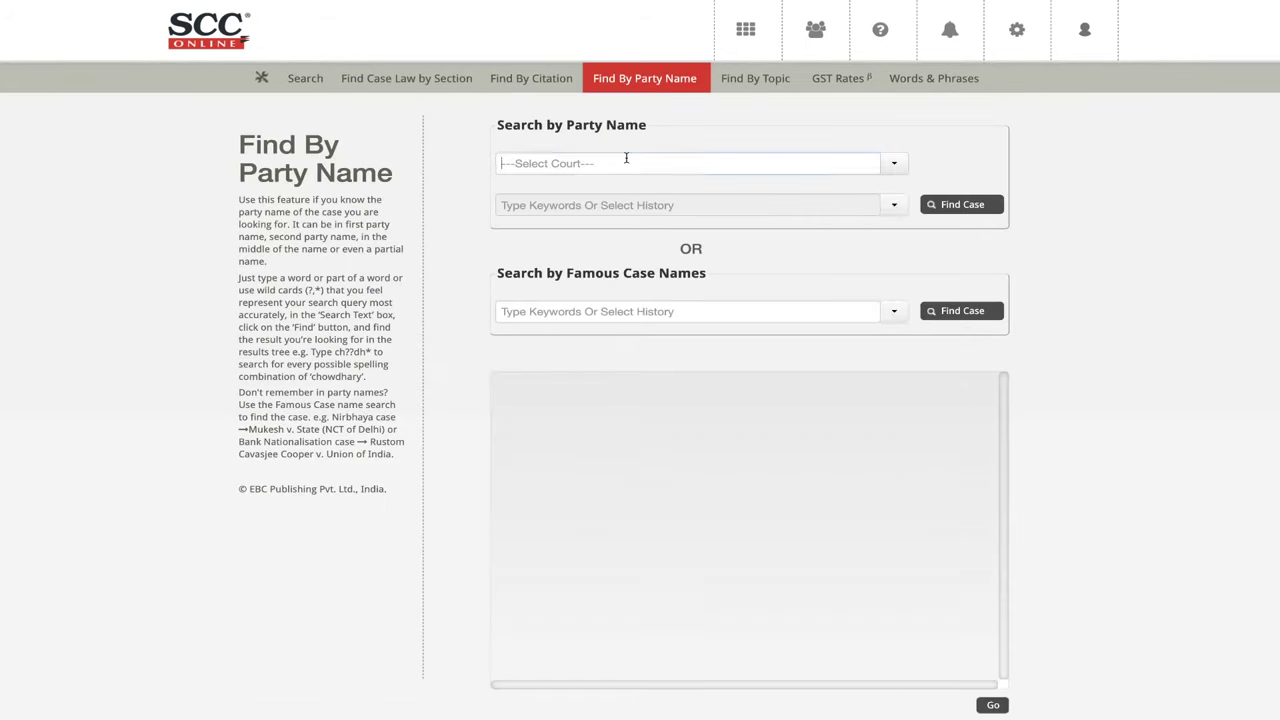
left_click(626, 158)
left_click(569, 217)
Enter "m c mehta" as the party name keywords and close the suggestions to reveal the matching cases.
left_click(549, 206)
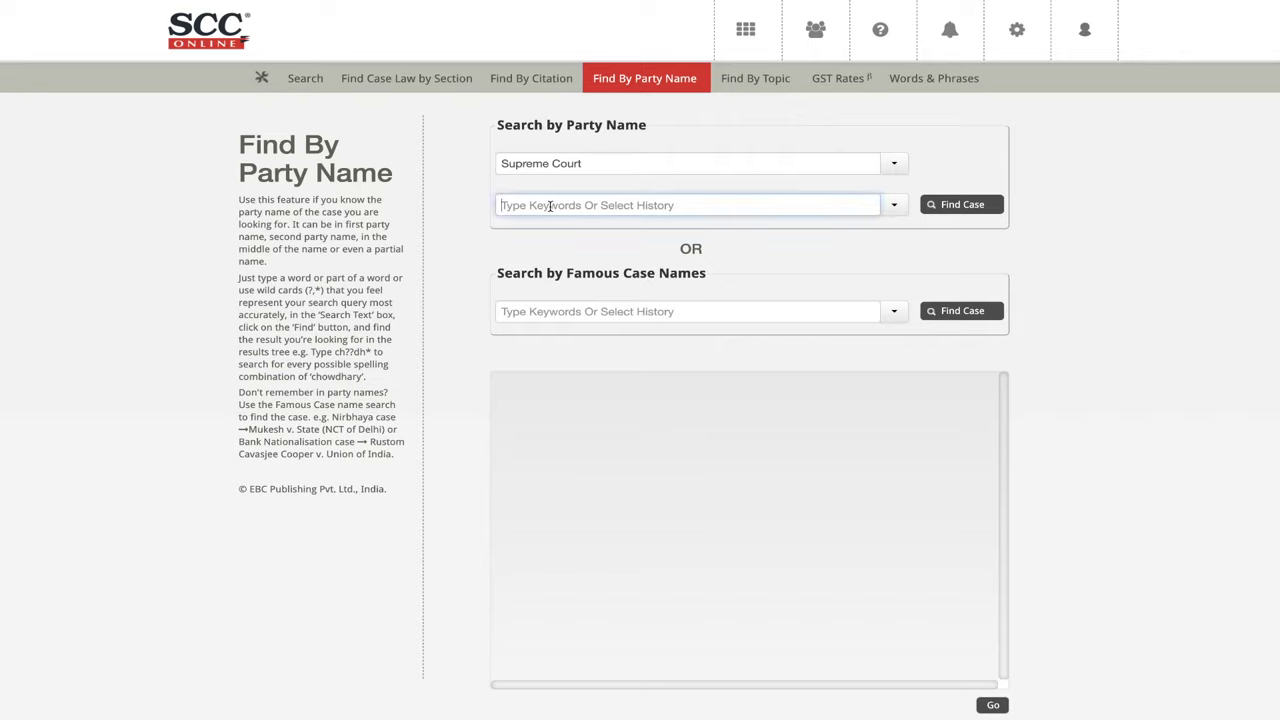
type("m c me")
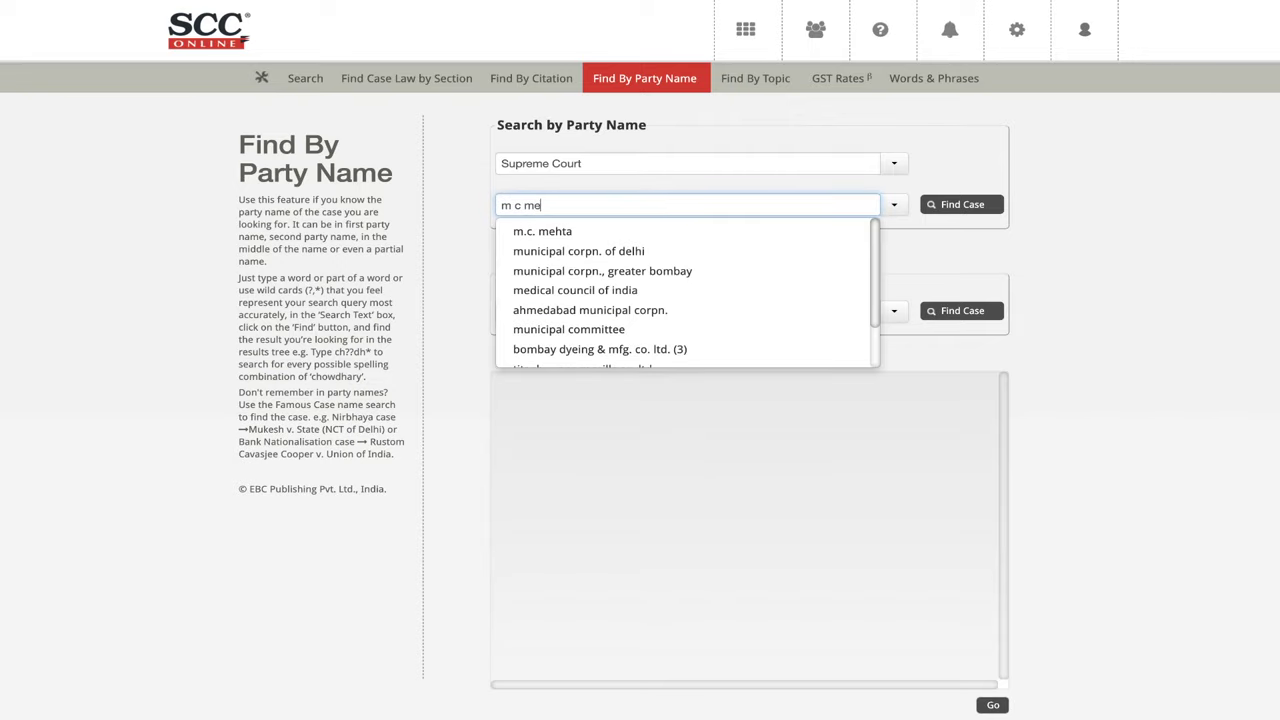
type("hts")
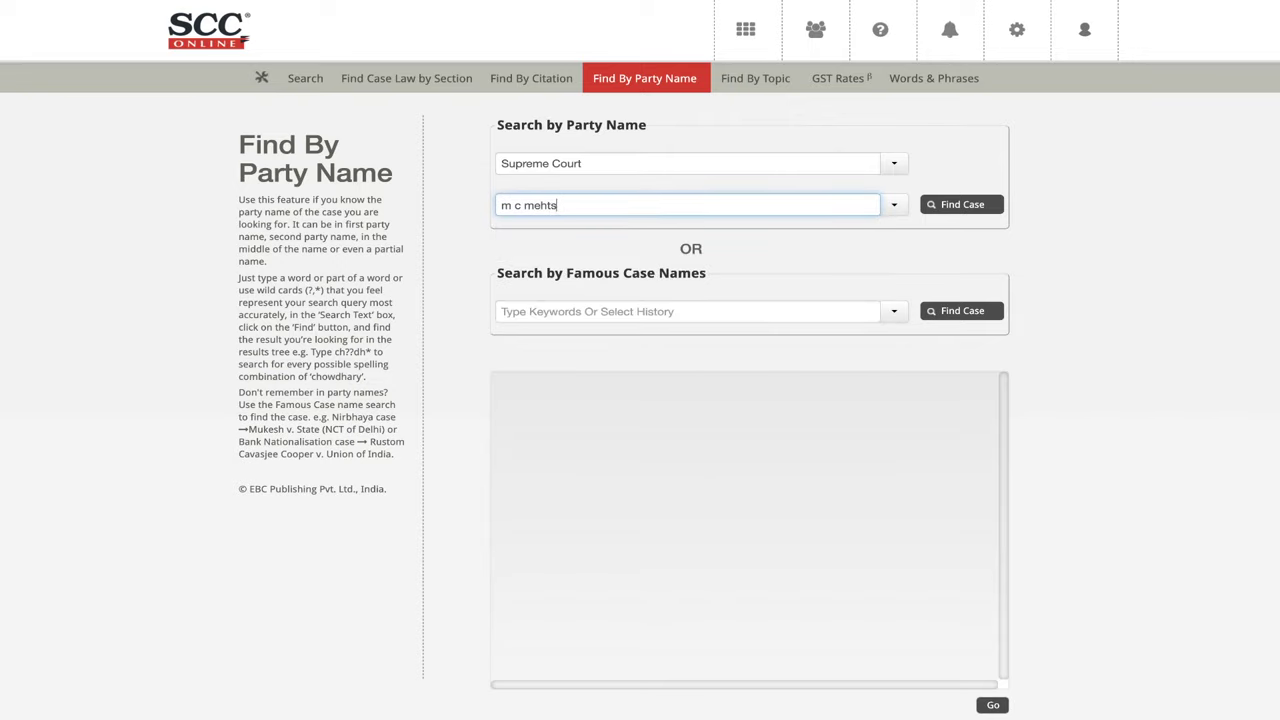
key("BackSpace")
type("a")
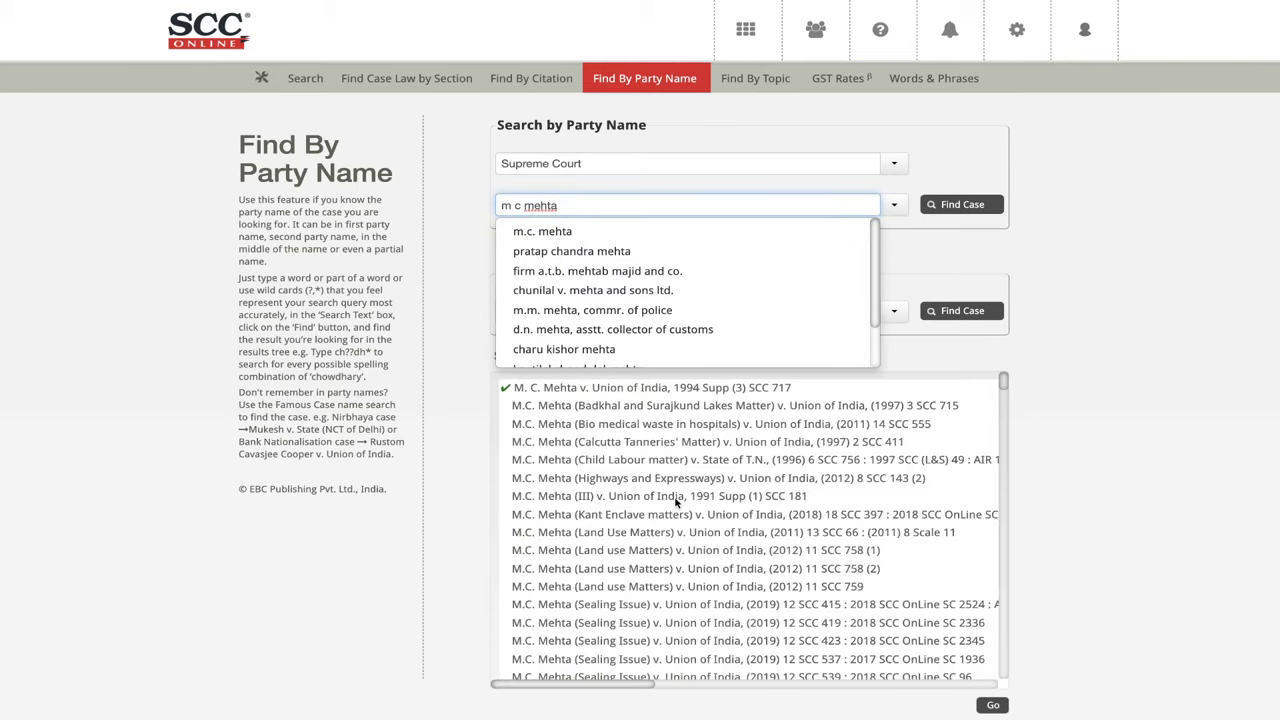
left_click(1061, 491)
Look through the matching M.C. Mehta cases, comparing the different matters and citations.
scroll(853, 551, "down", 10)
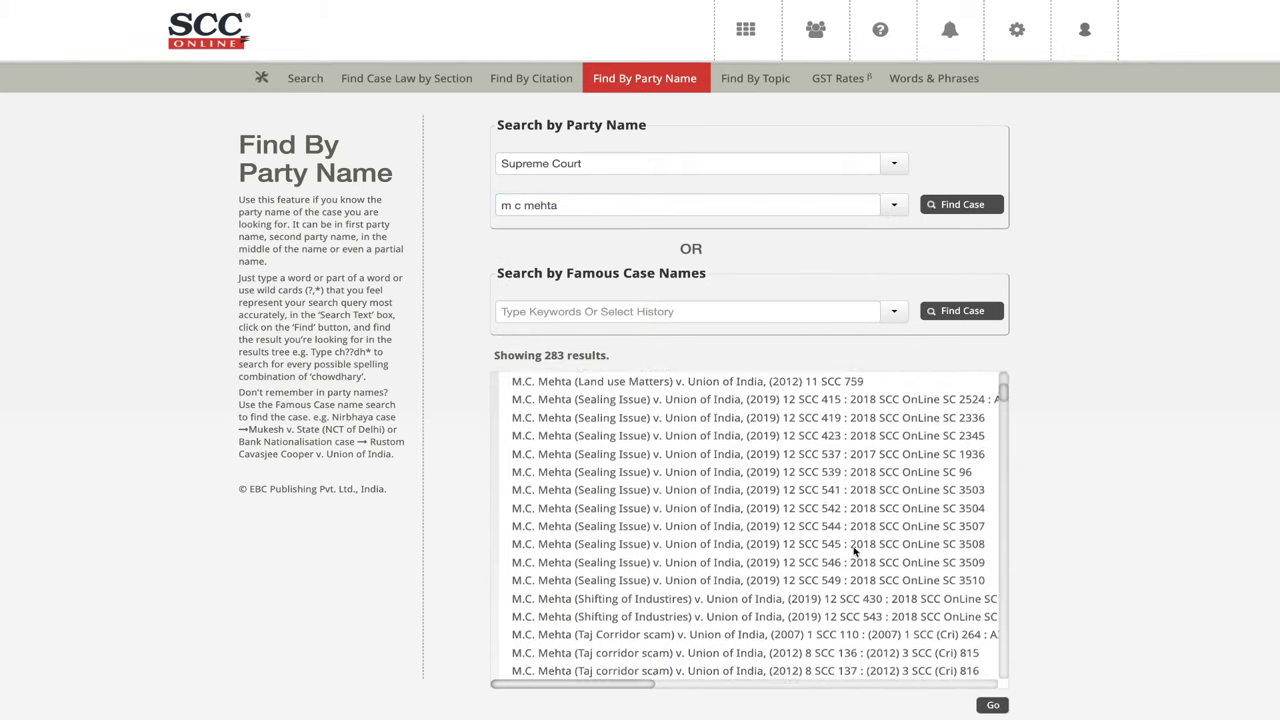
scroll(853, 551, "down", 2)
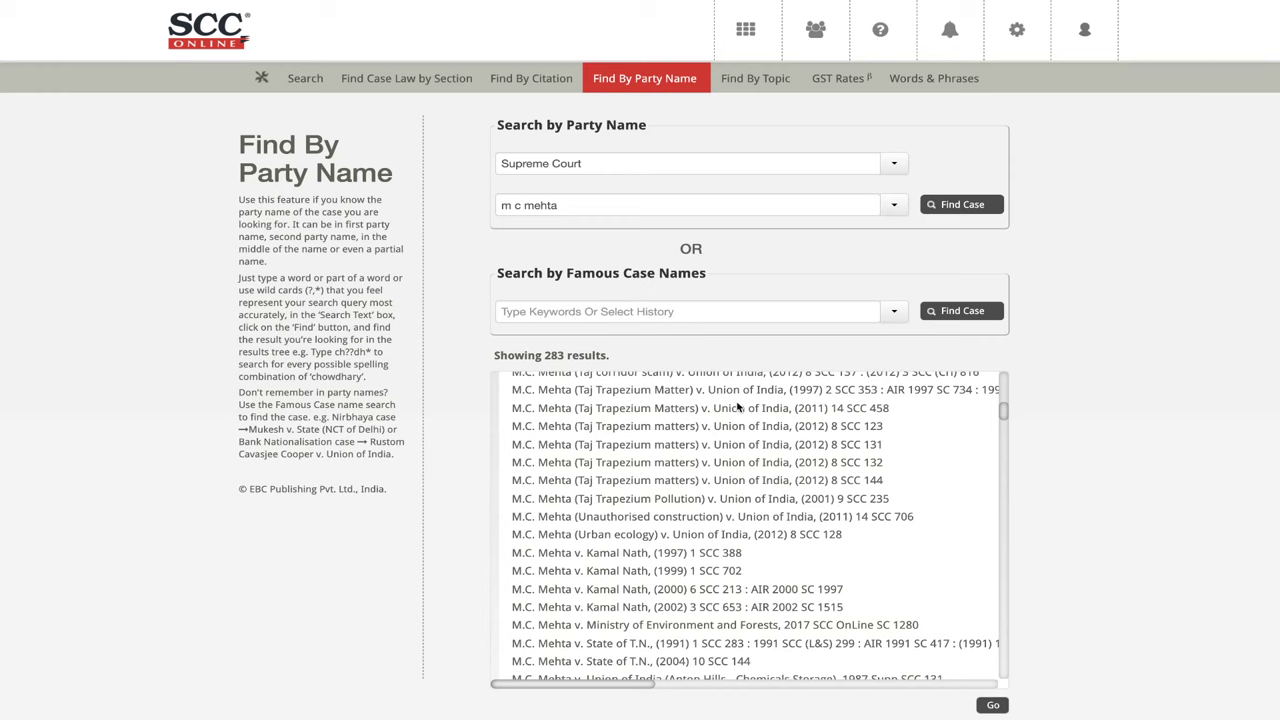
scroll(740, 405, "up", 5)
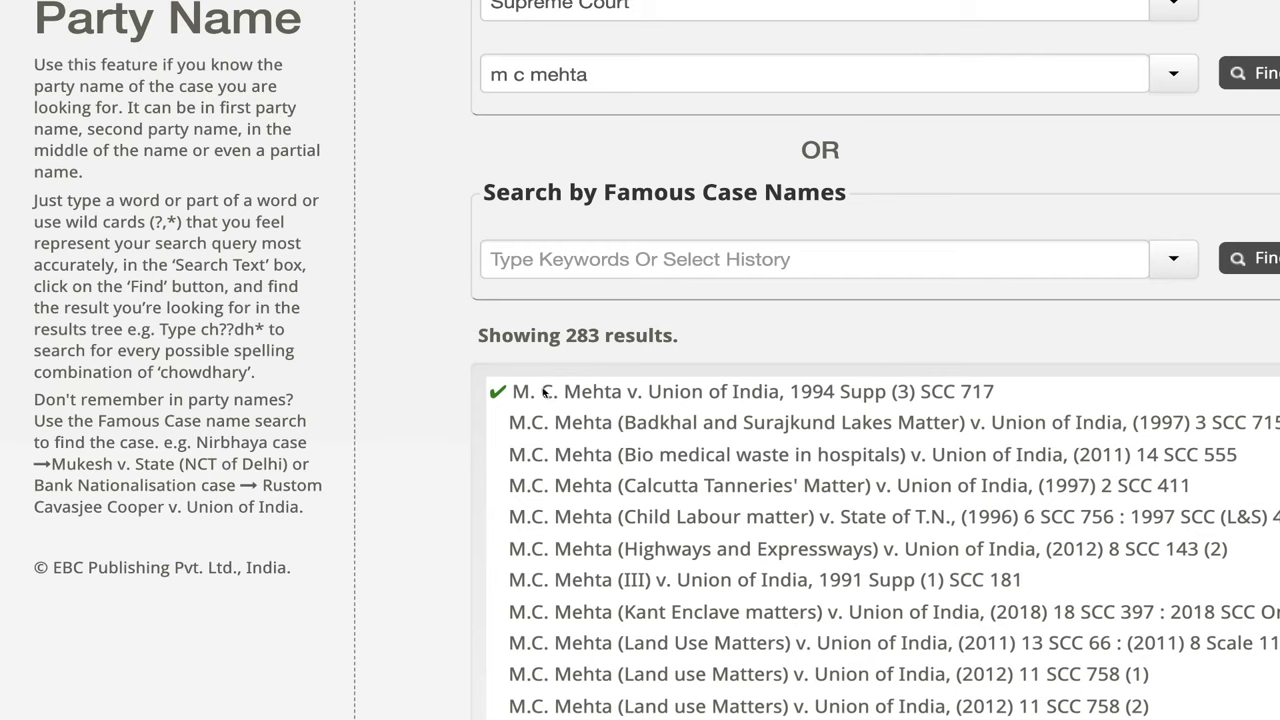
scroll(635, 397, "down", 2)
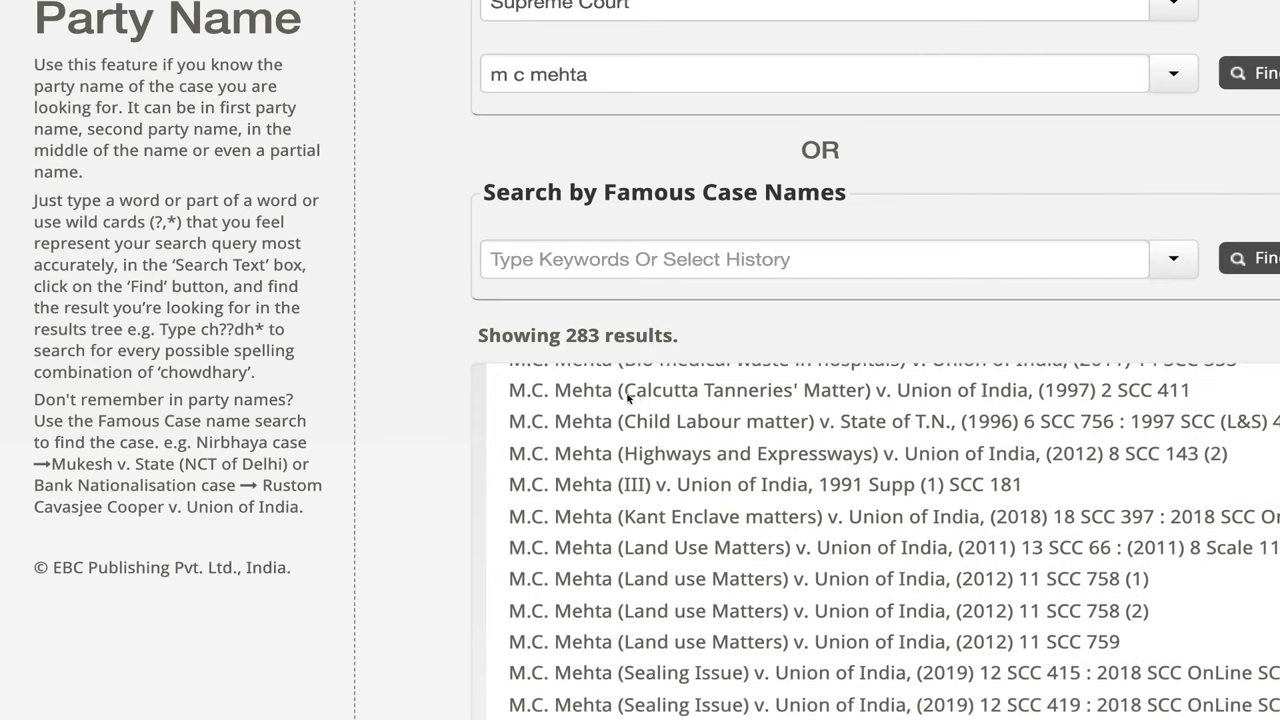
scroll(684, 493, "down", 4)
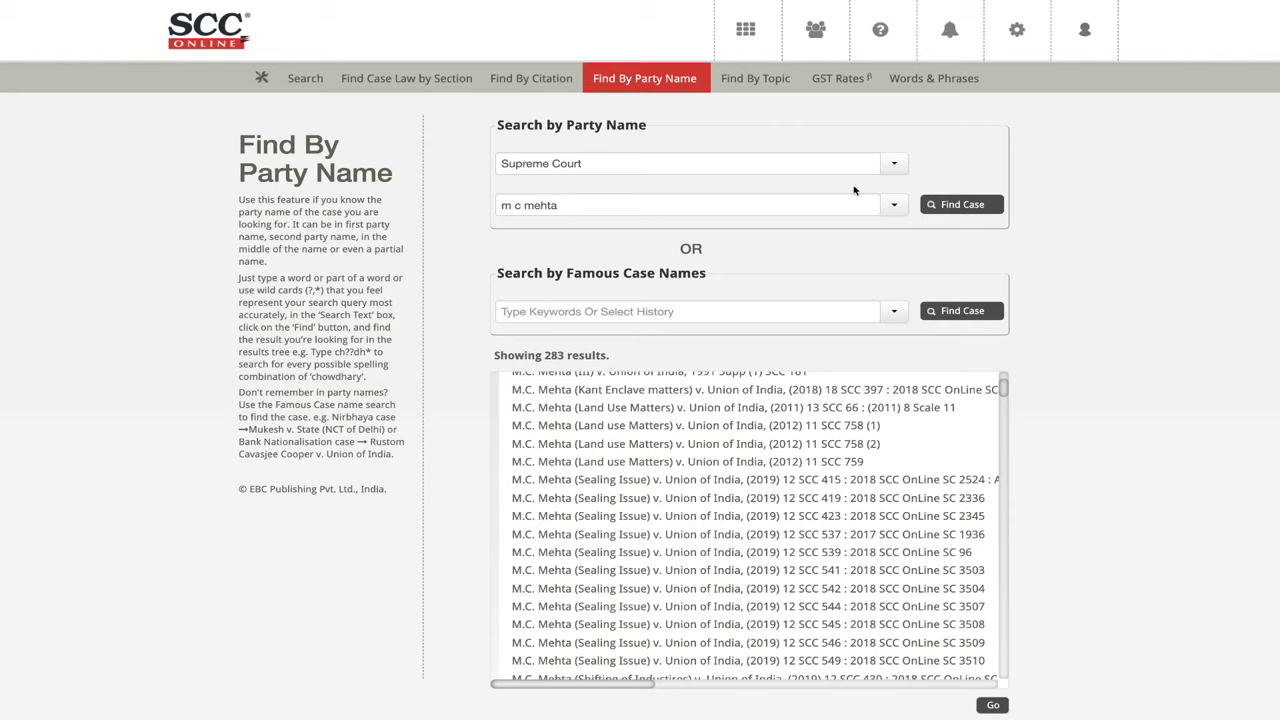
In Find Case Law by Section, search Act titles for "army act, 1950" and expand Army Act, 1950 into its sections.
left_click(745, 33)
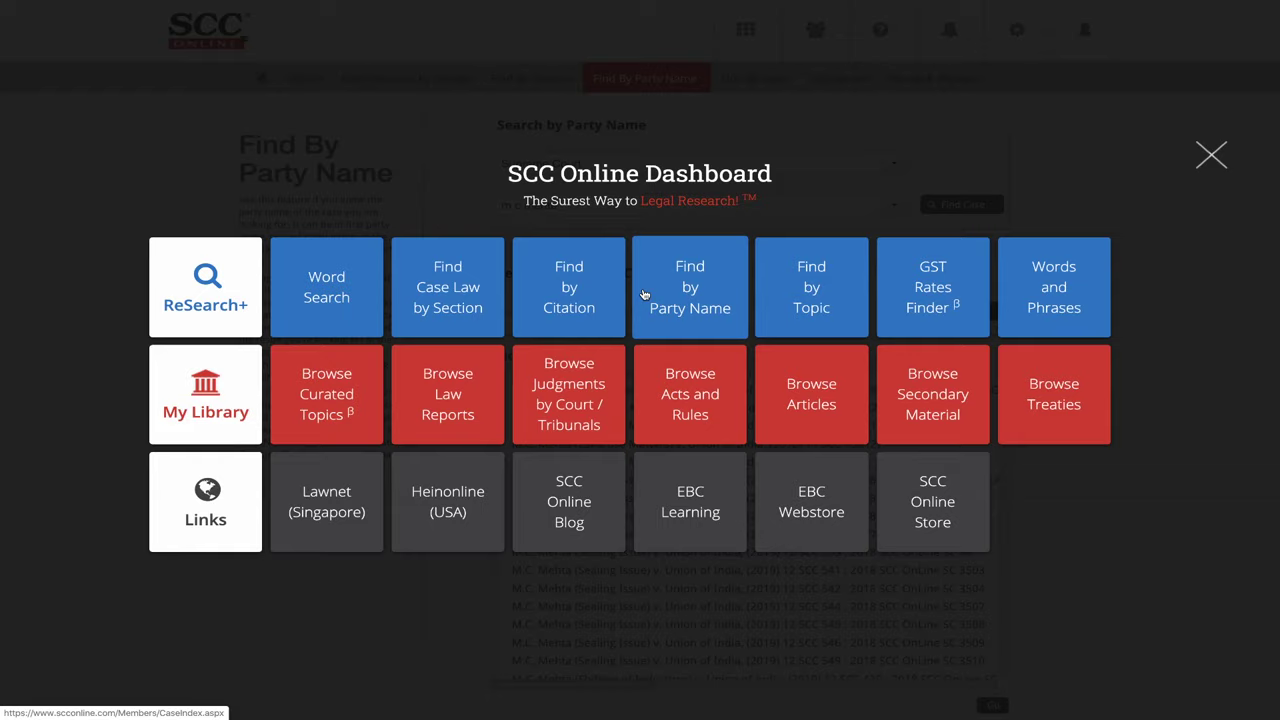
left_click(455, 309)
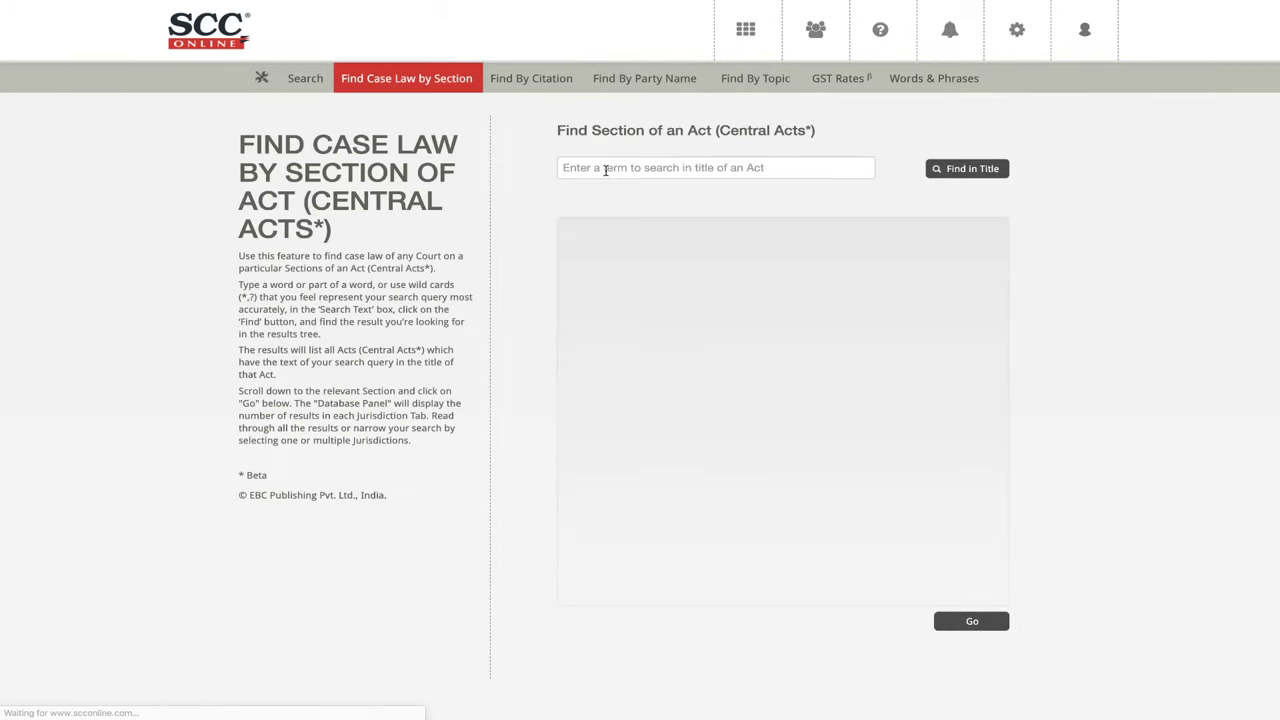
left_click(614, 173)
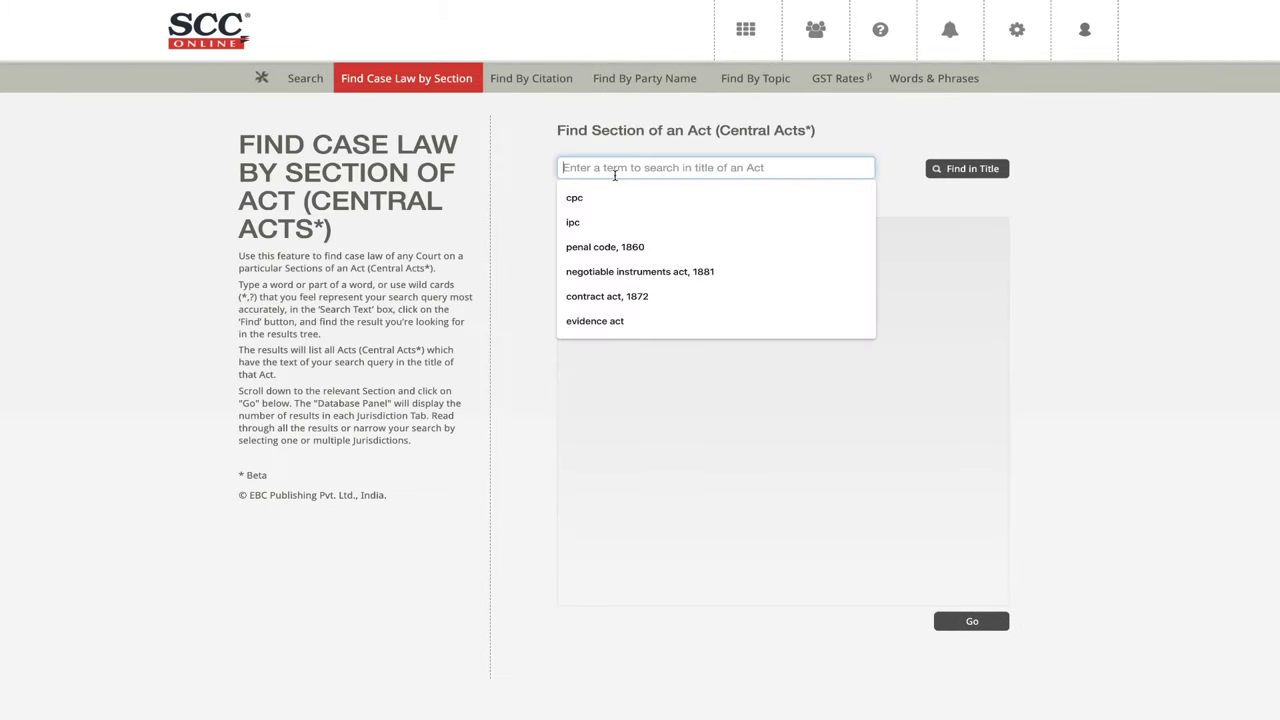
type("army")
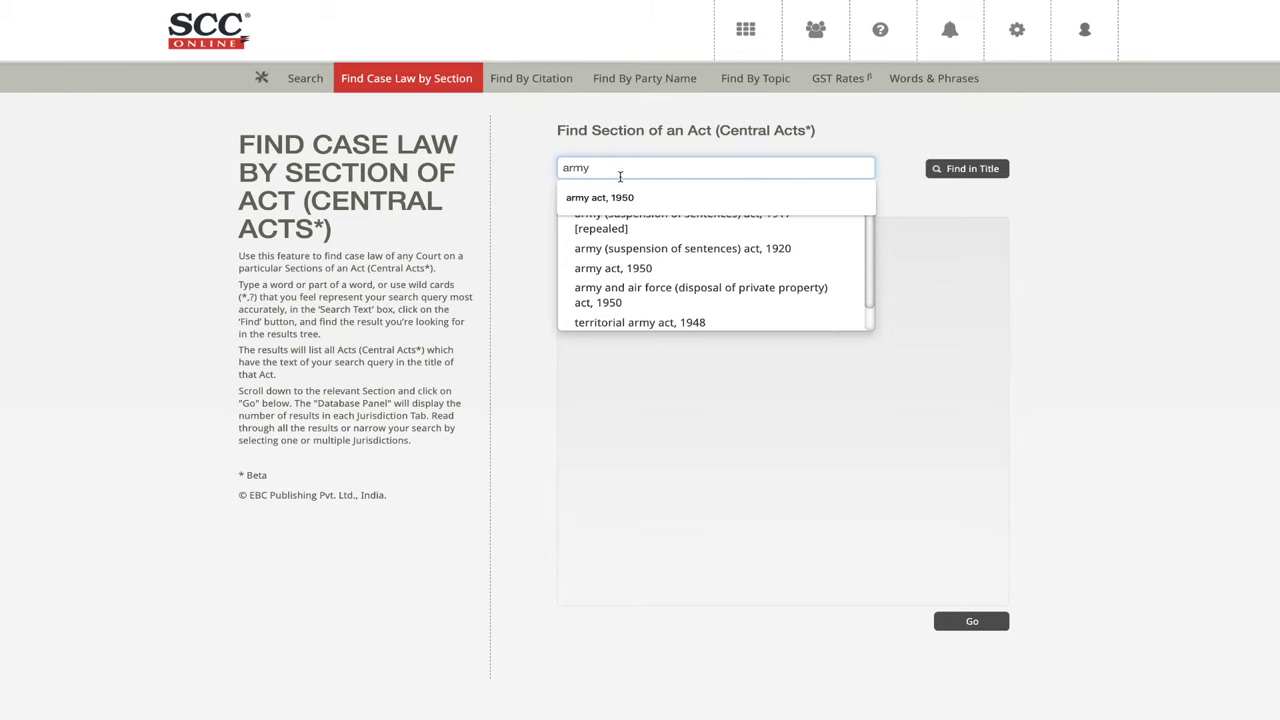
left_click(621, 197)
left_click(962, 170)
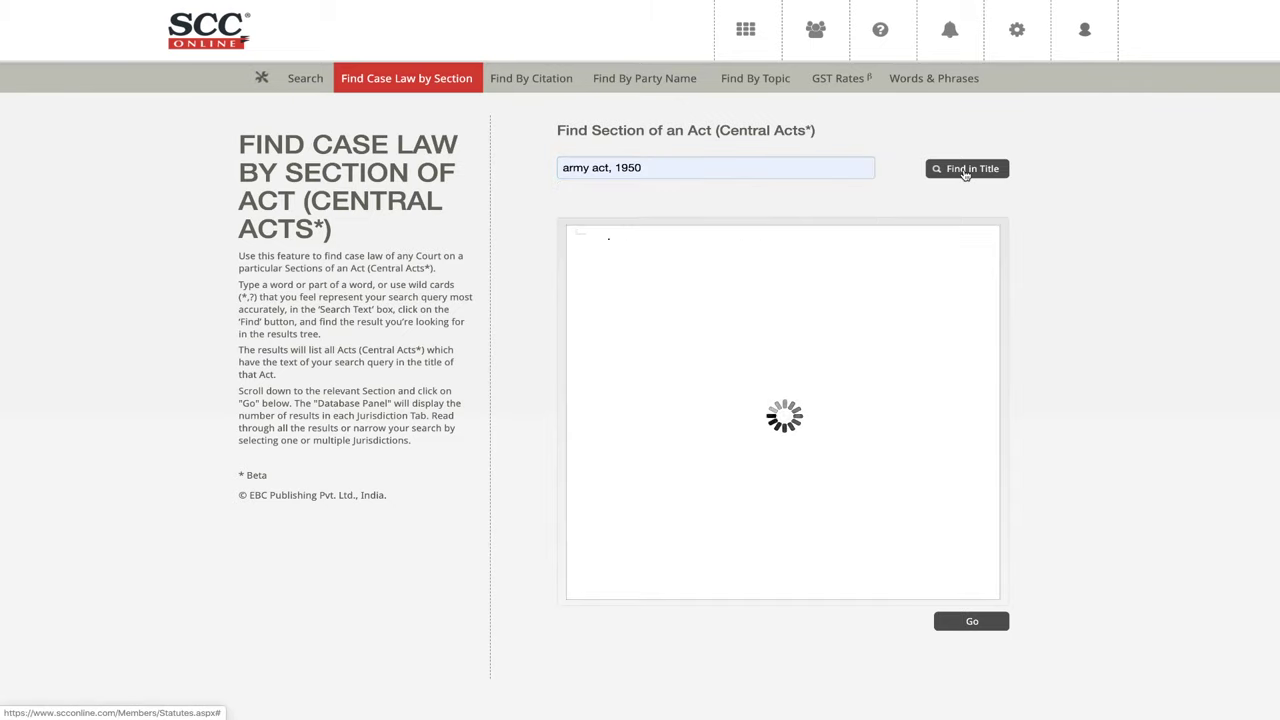
left_click(604, 240)
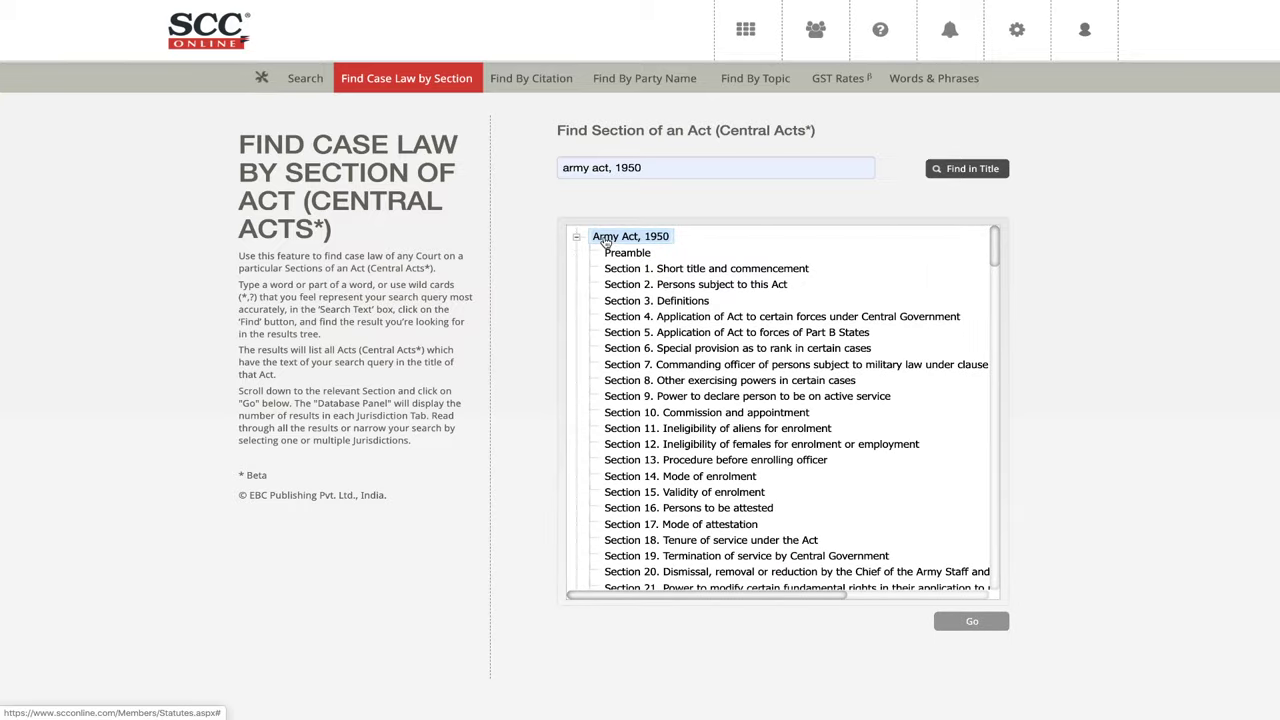
Retrieve the case law on Section 122, Period of limitation for trial, of the Army Act, 1950 and open the second result.
scroll(690, 352, "down", 10)
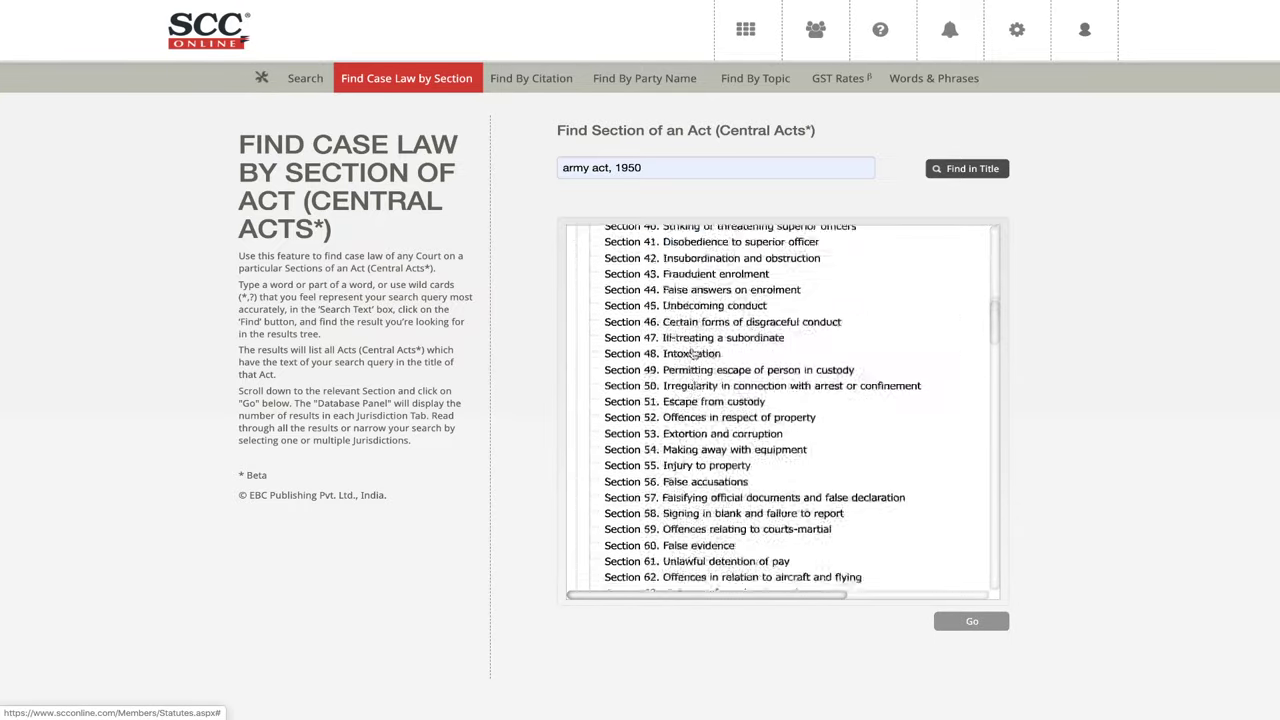
scroll(690, 352, "down", 8)
scroll(690, 352, "up", 2)
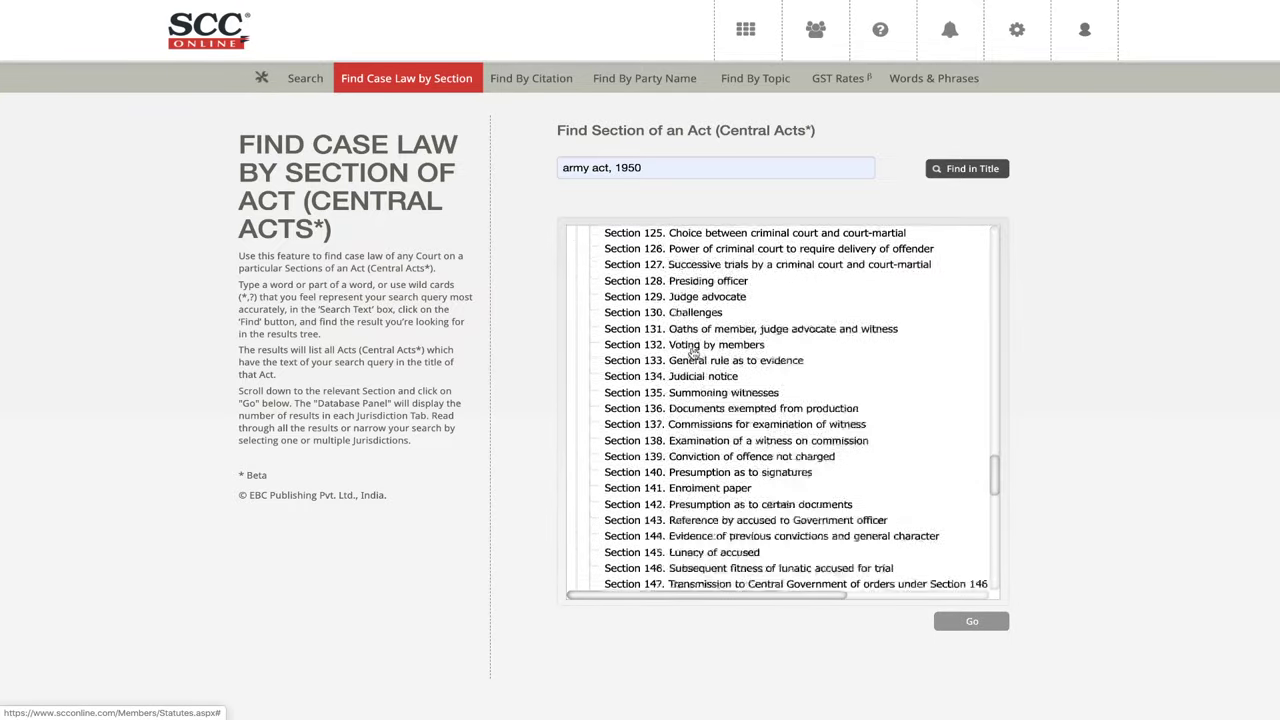
left_click(701, 298)
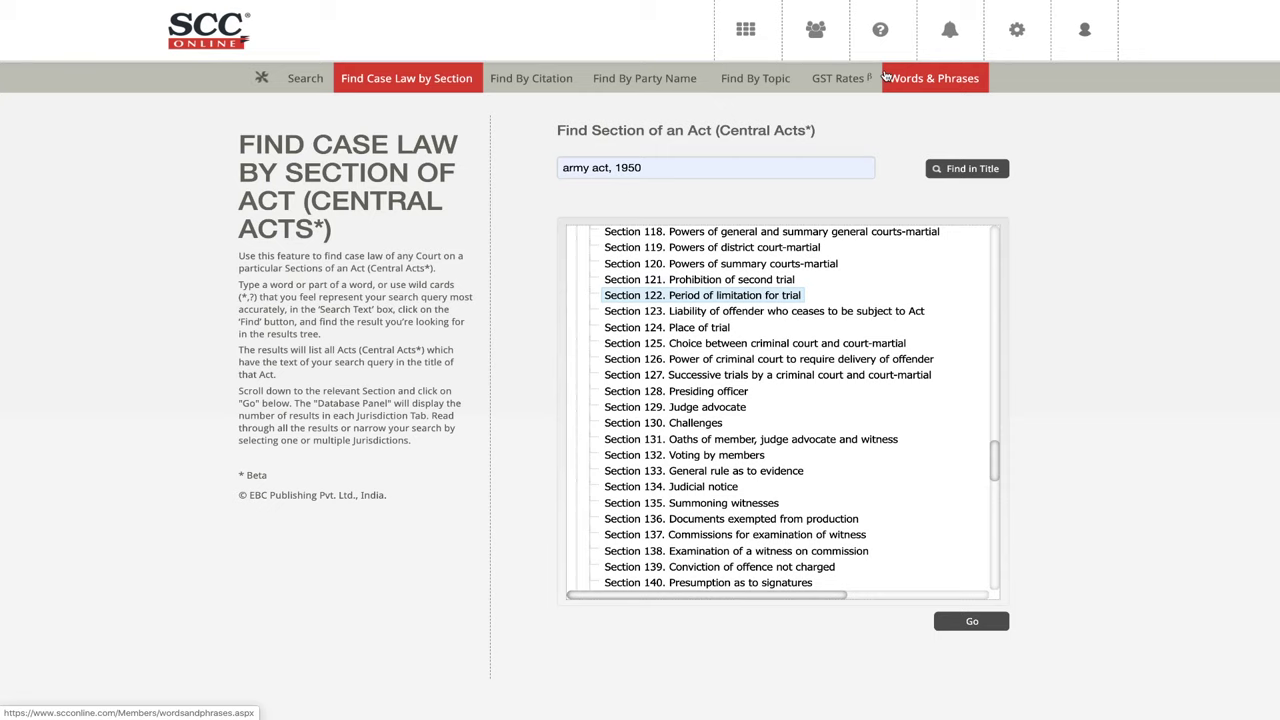
left_click(691, 298)
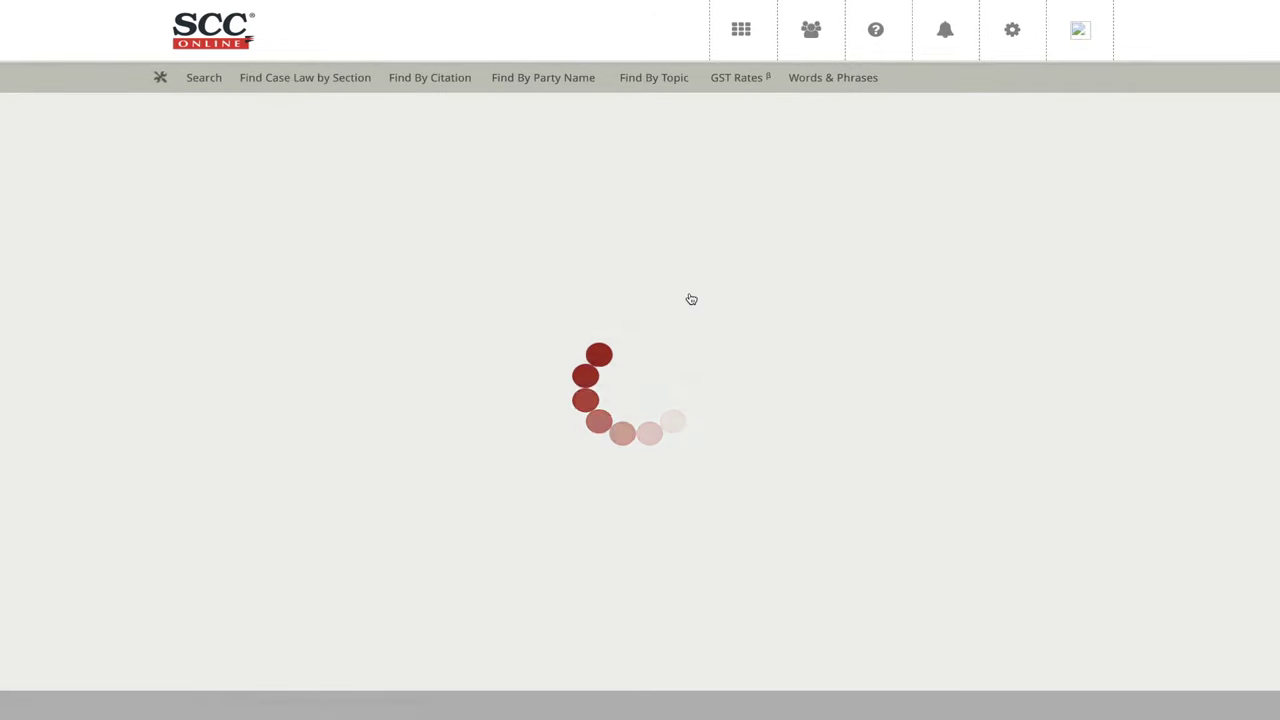
mouse_move(780, 5)
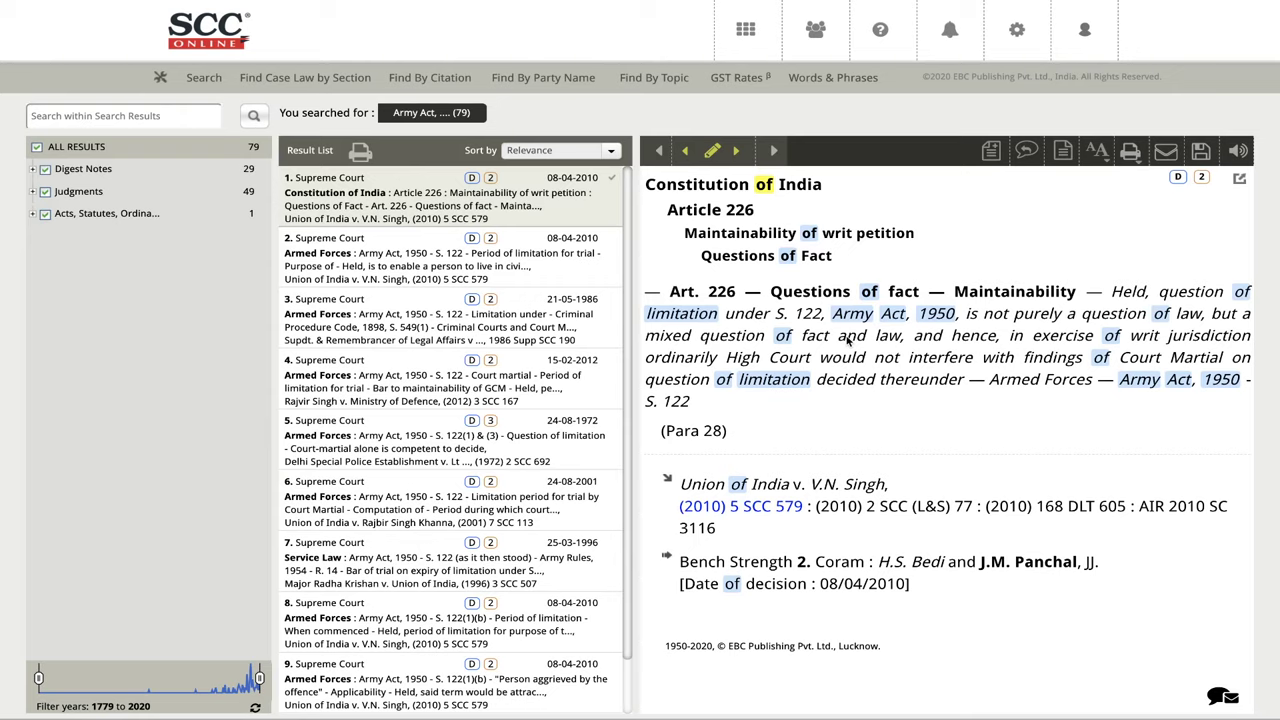
left_click(482, 277)
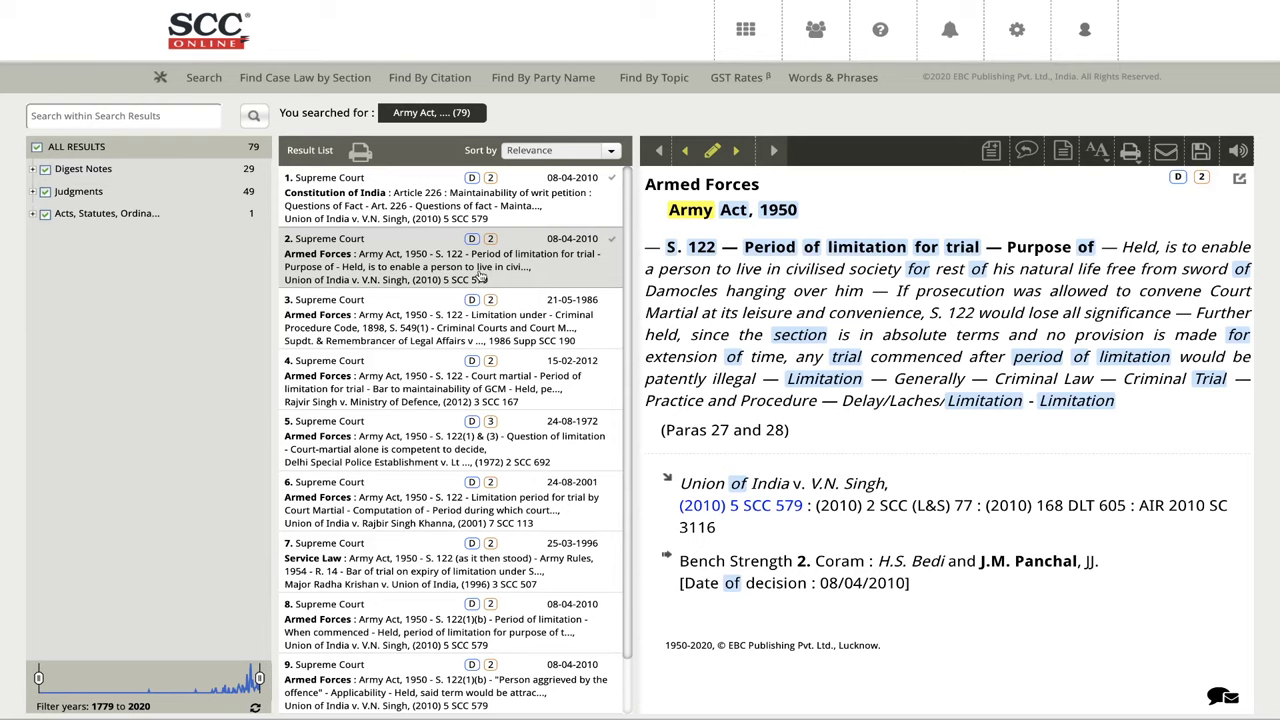
Return to Find Case Law by Section, search Act titles for "cpc" and expand Civil Procedure Code, 1908 into its sections.
left_click(745, 30)
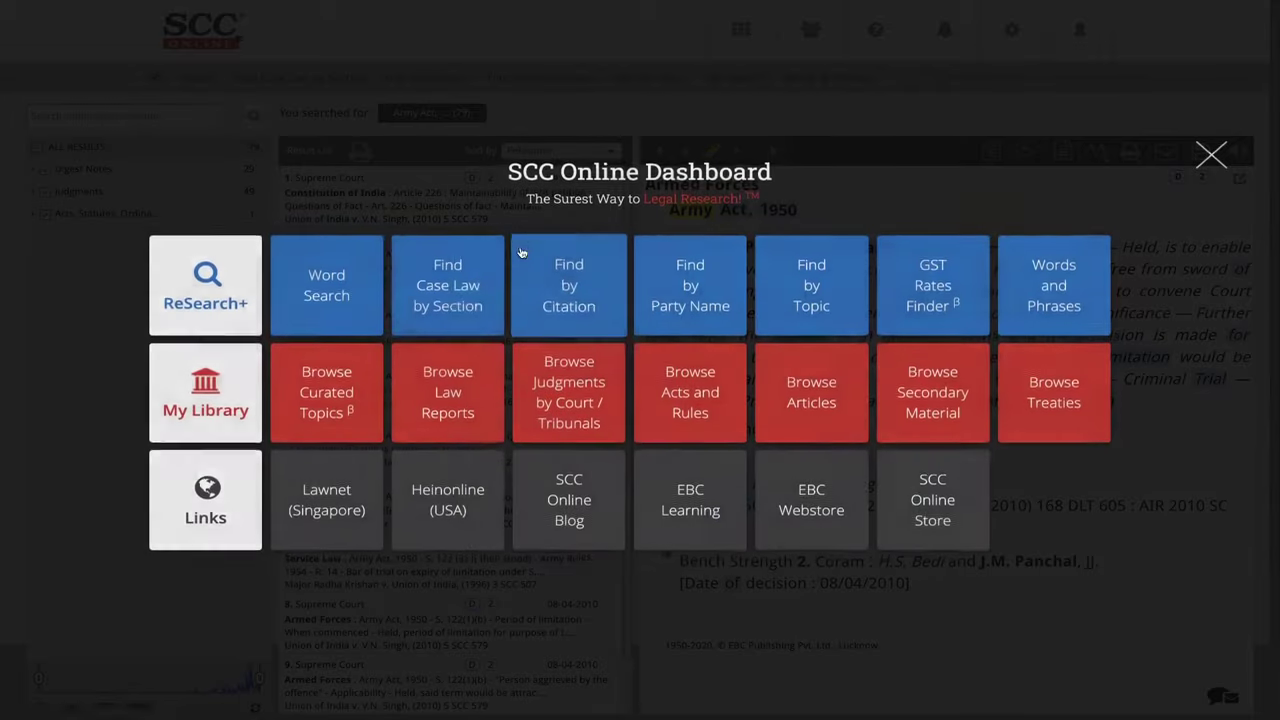
left_click(447, 285)
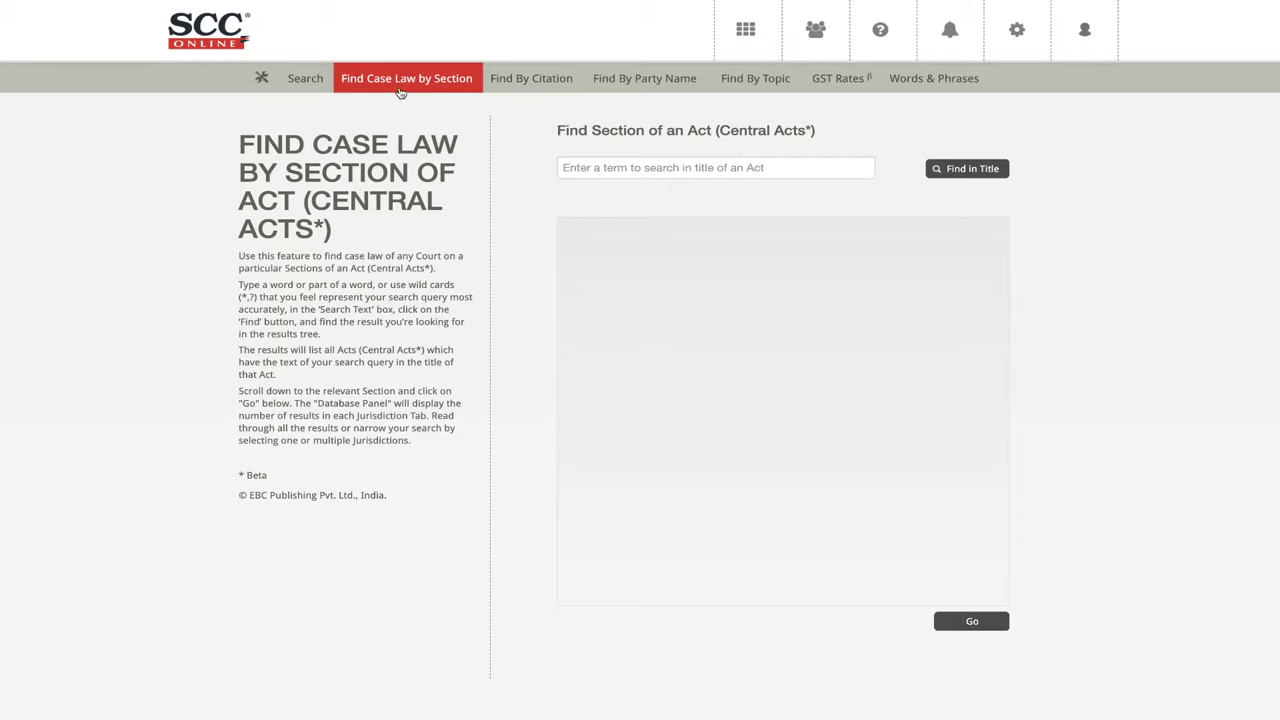
left_click(605, 170)
type("cpc")
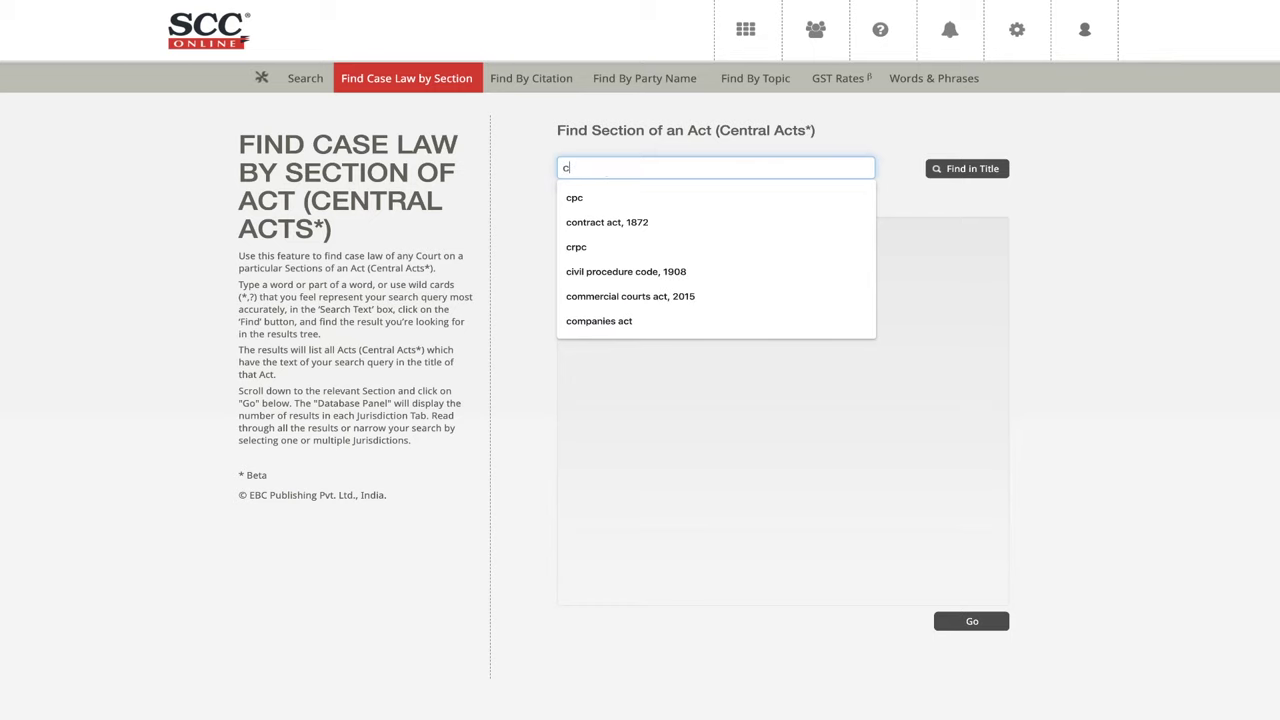
key("Return")
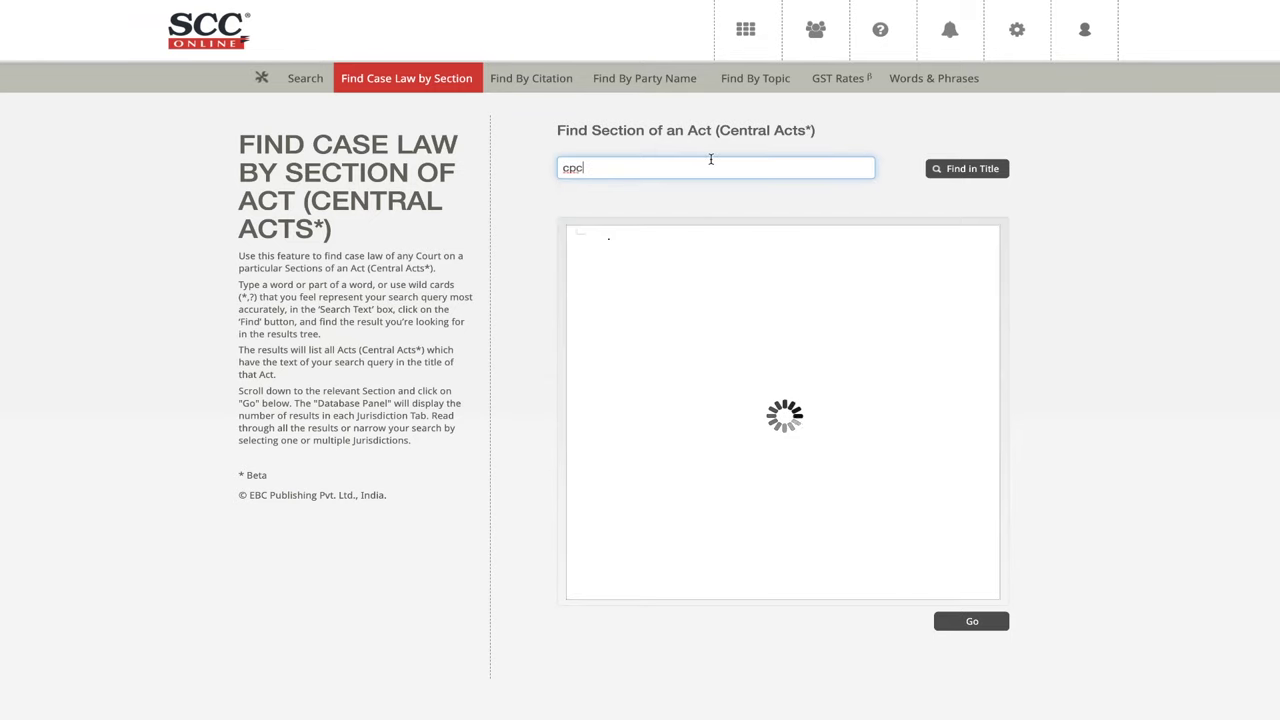
left_click(610, 254)
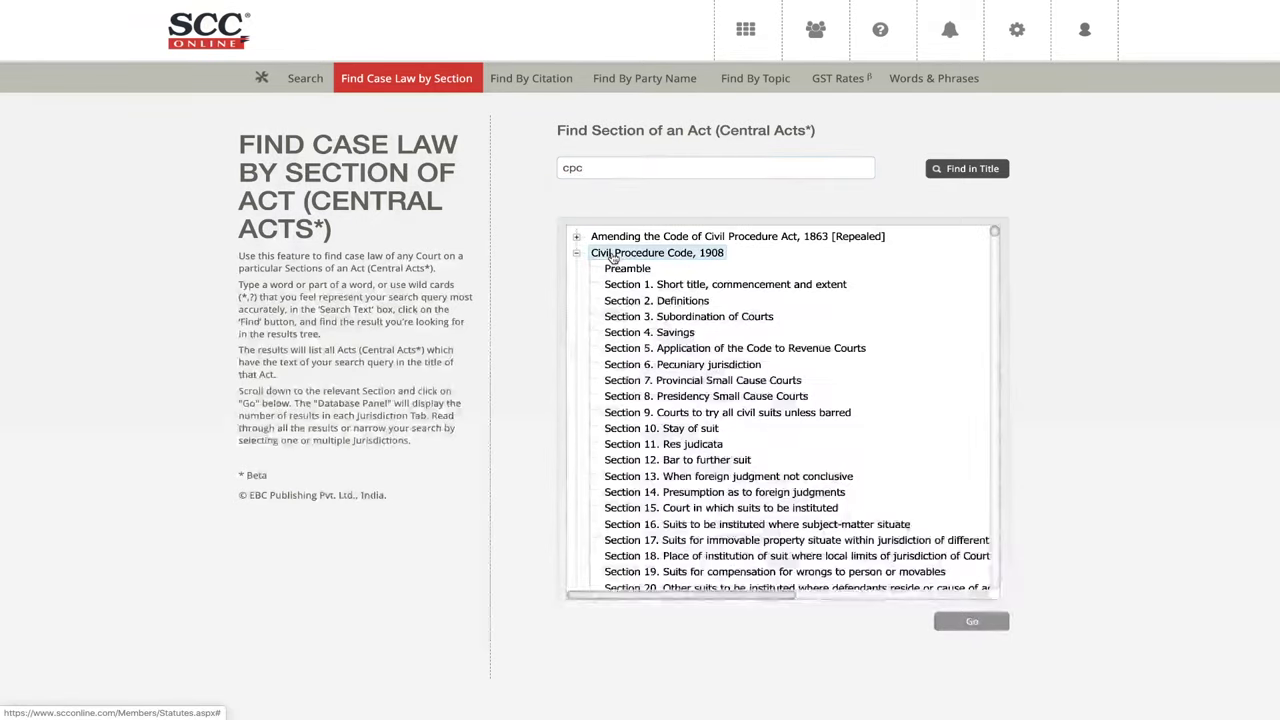
Search Act titles for "ipc" instead, expand Penal Code, 1860 into its sections and select its SOR entry.
double_click(618, 171)
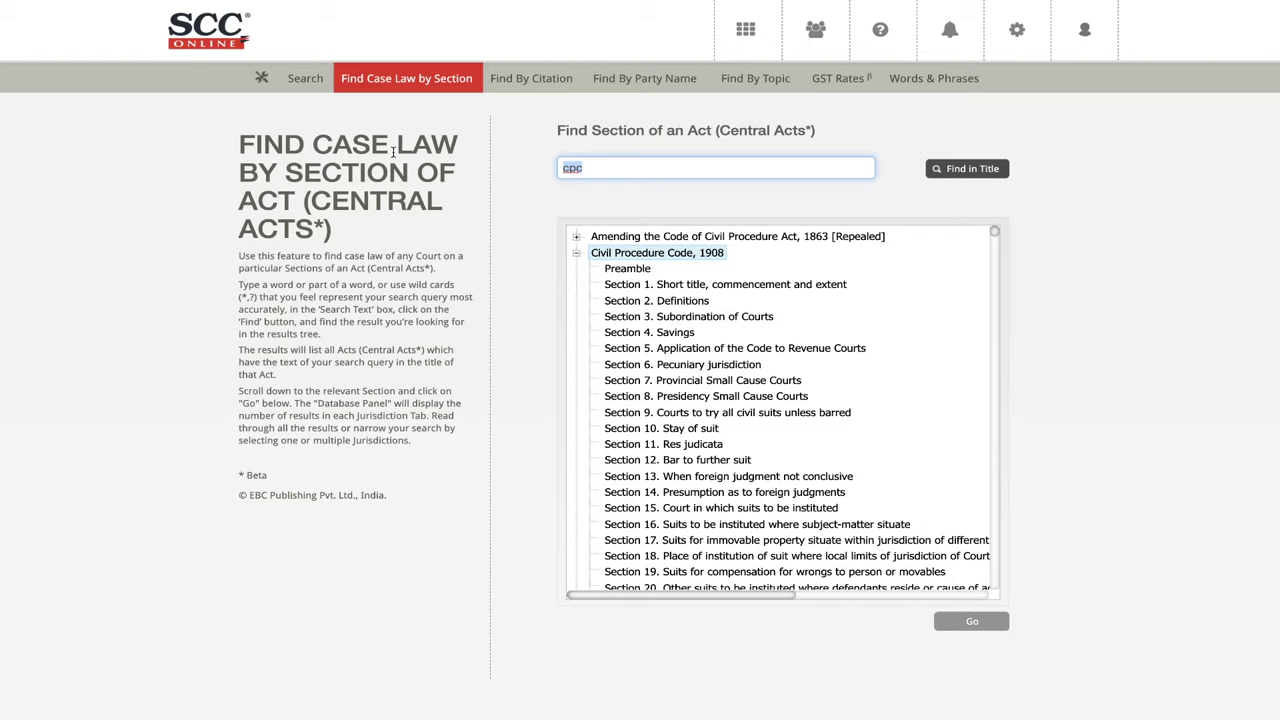
type("ipc")
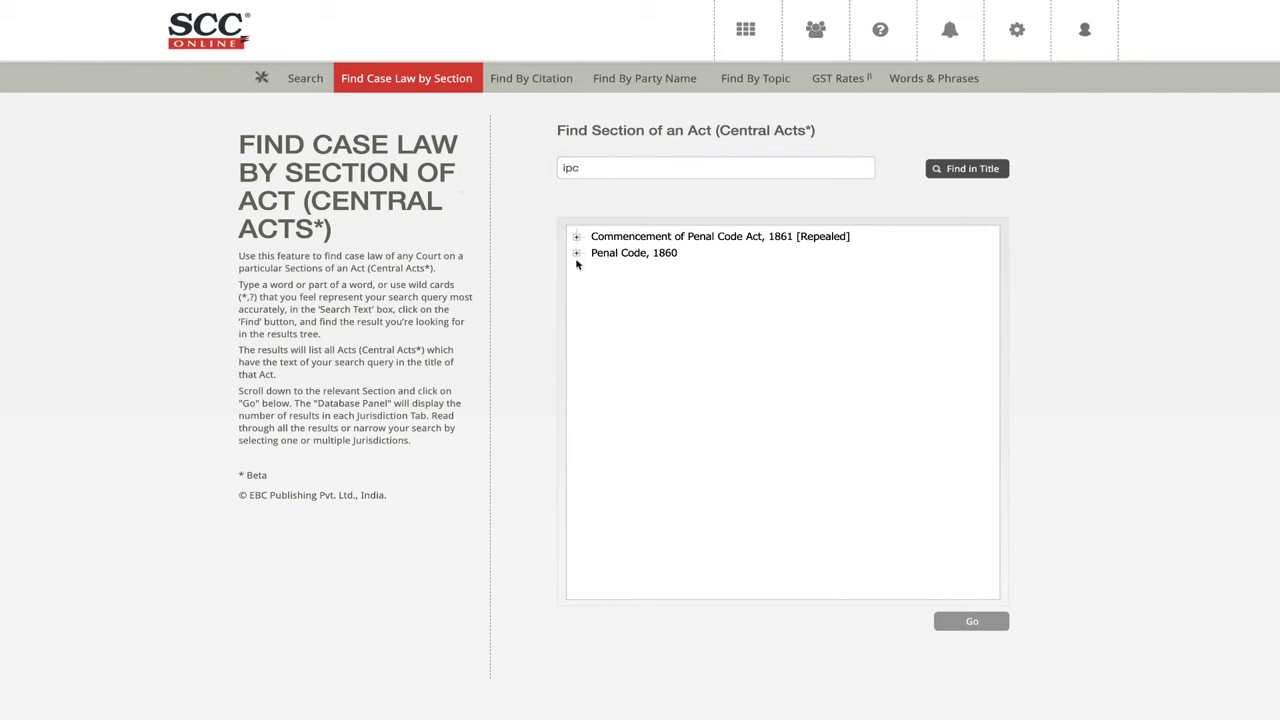
left_click(580, 252)
left_click(619, 270)
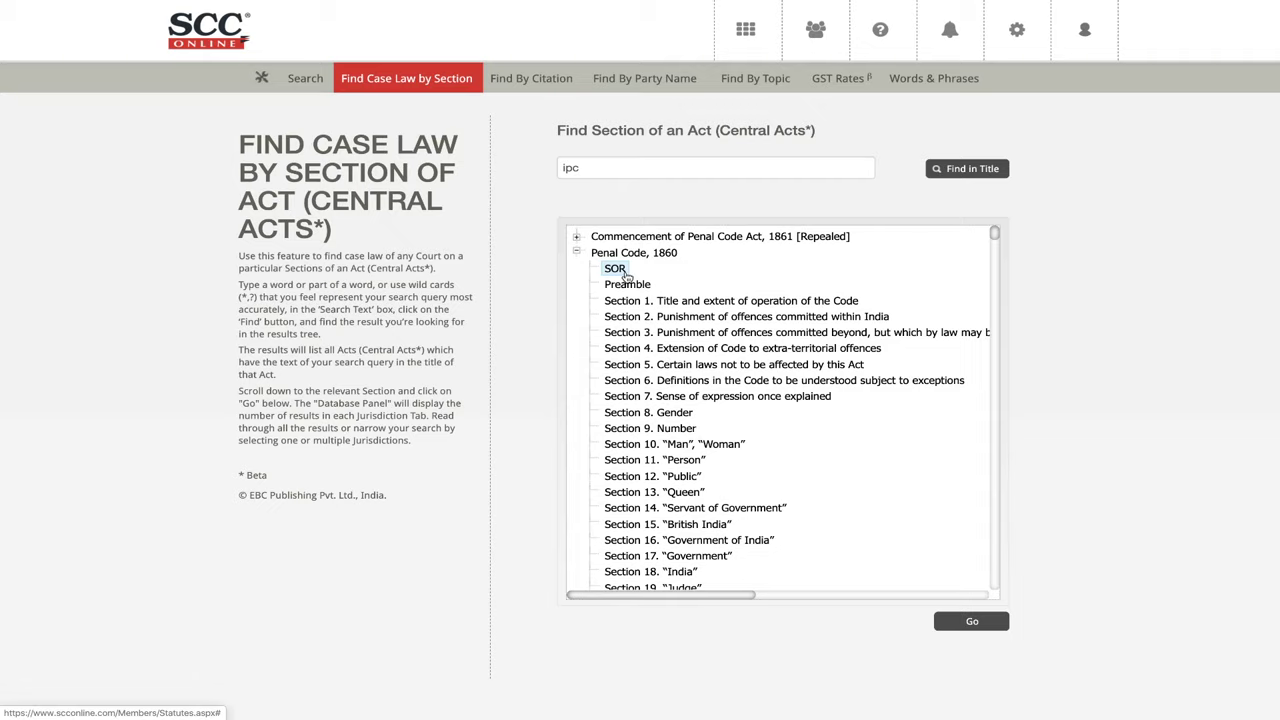
Open the SCC Online Dashboard from the section finder.
left_click(745, 31)
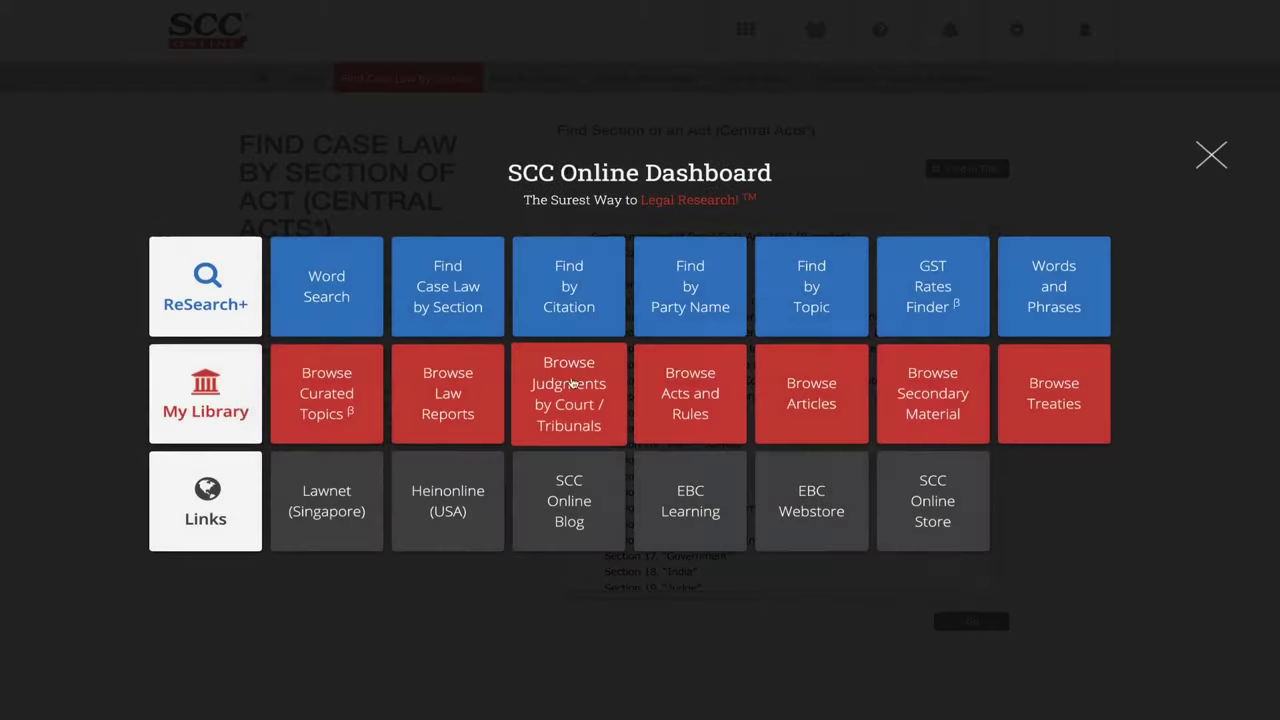